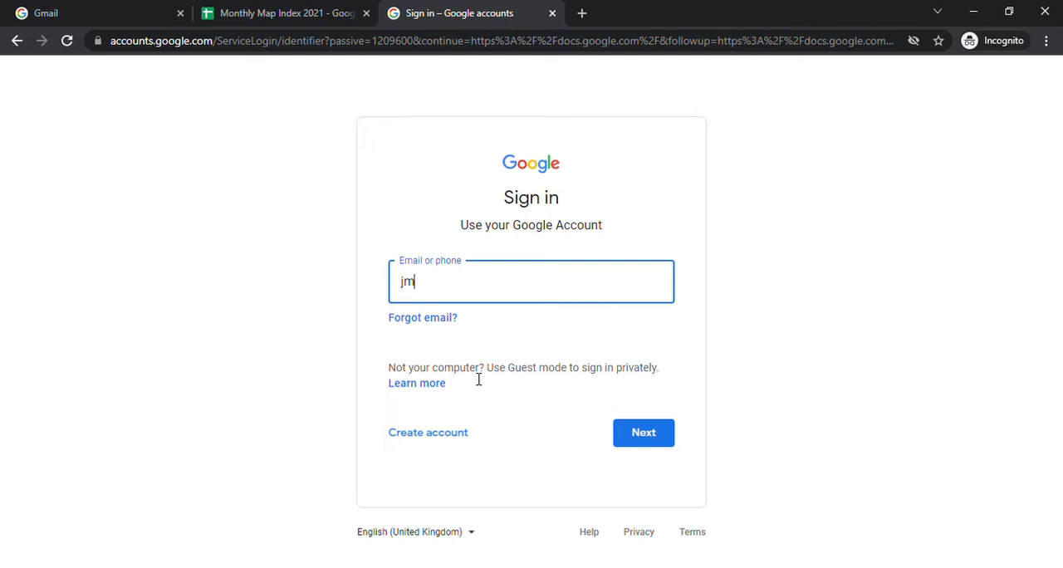
Sign in to Google Docs with the account's e-mail and password, and dismiss the welcome message.
left_click(646, 432)
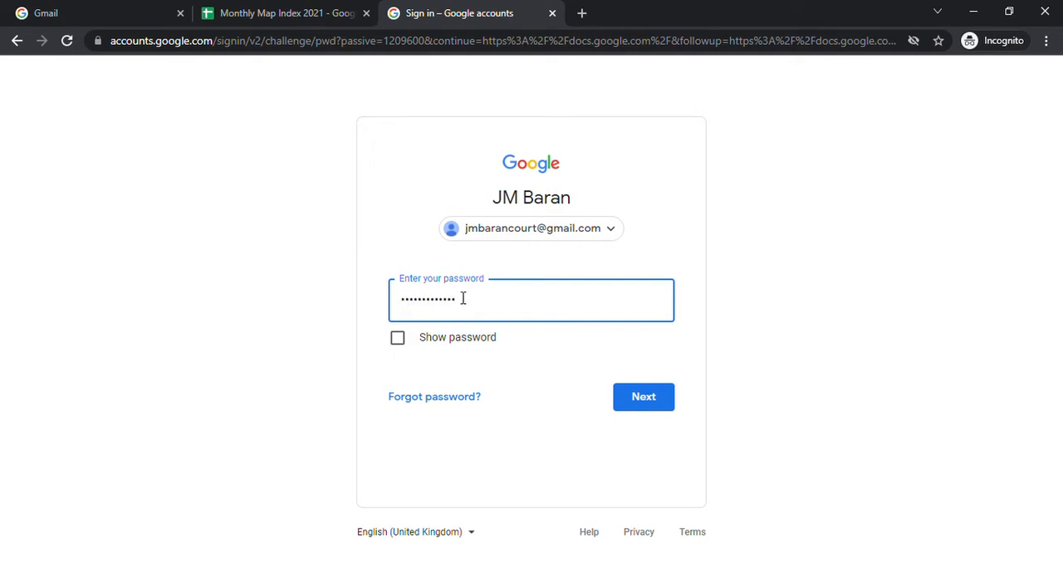
left_click(641, 399)
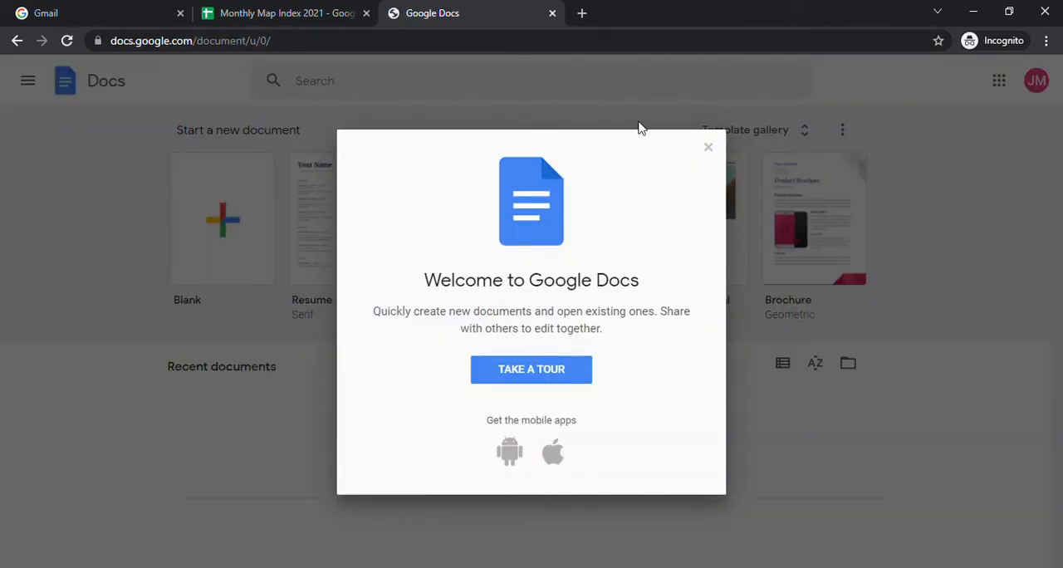
left_click(708, 149)
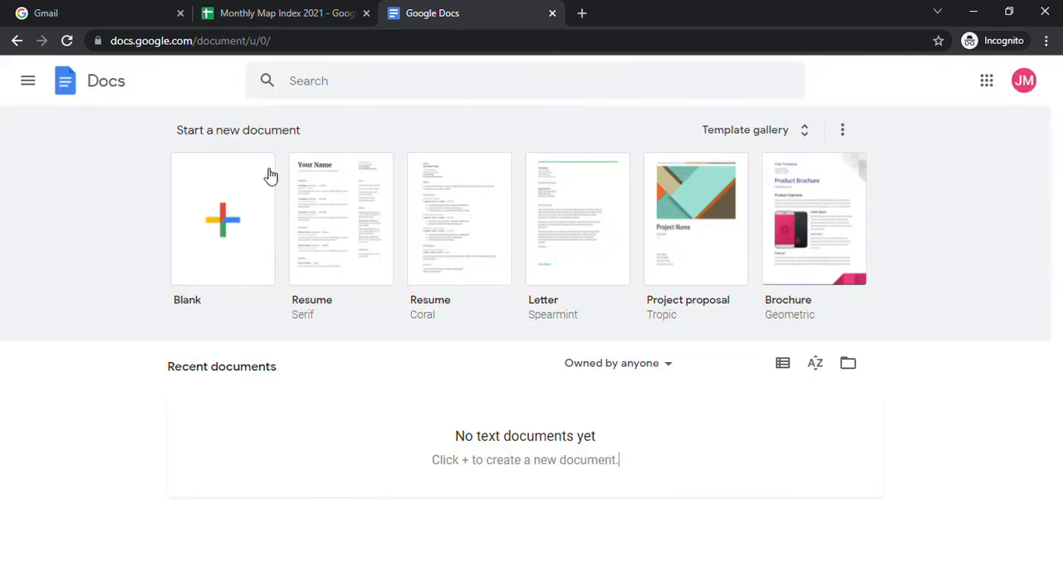
Open Gmail from the Google apps and close the old Monthly Map Index and Gmail sign-in tabs.
left_click(987, 81)
left_click(851, 319)
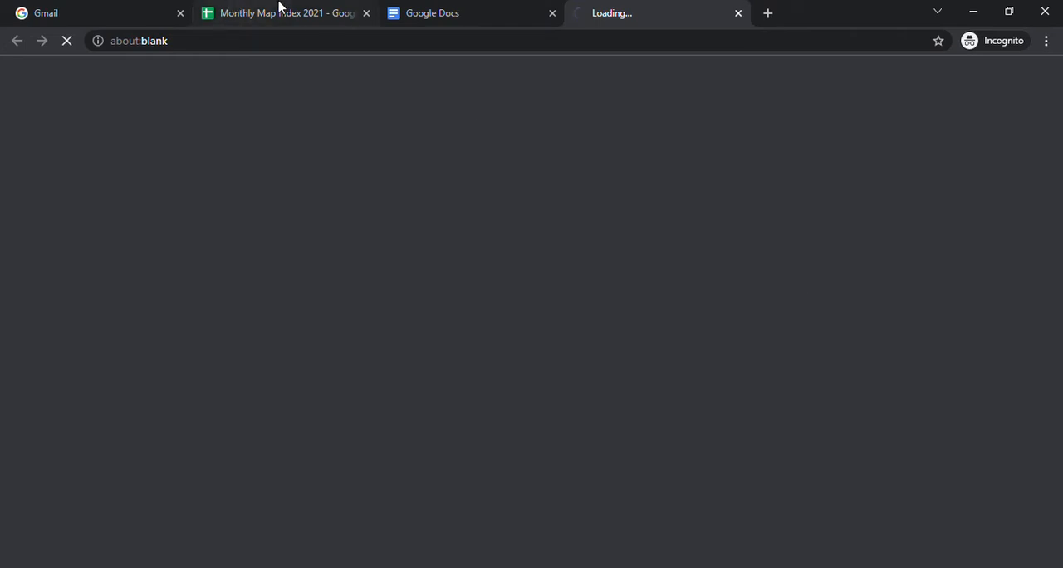
left_click(462, 8)
left_click(357, 12)
left_click(363, 12)
left_click(170, 13)
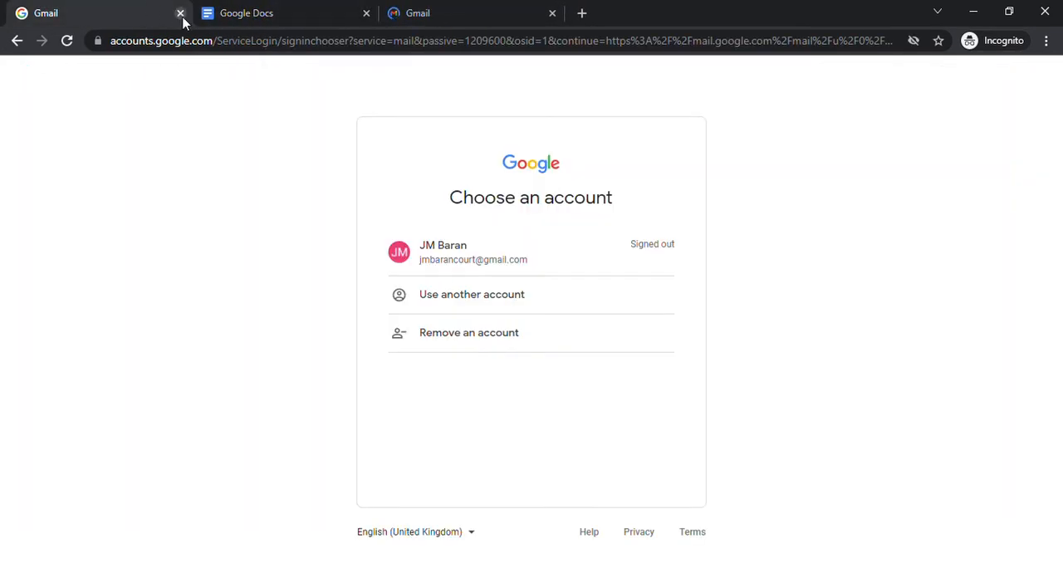
left_click(180, 13)
left_click(237, 12)
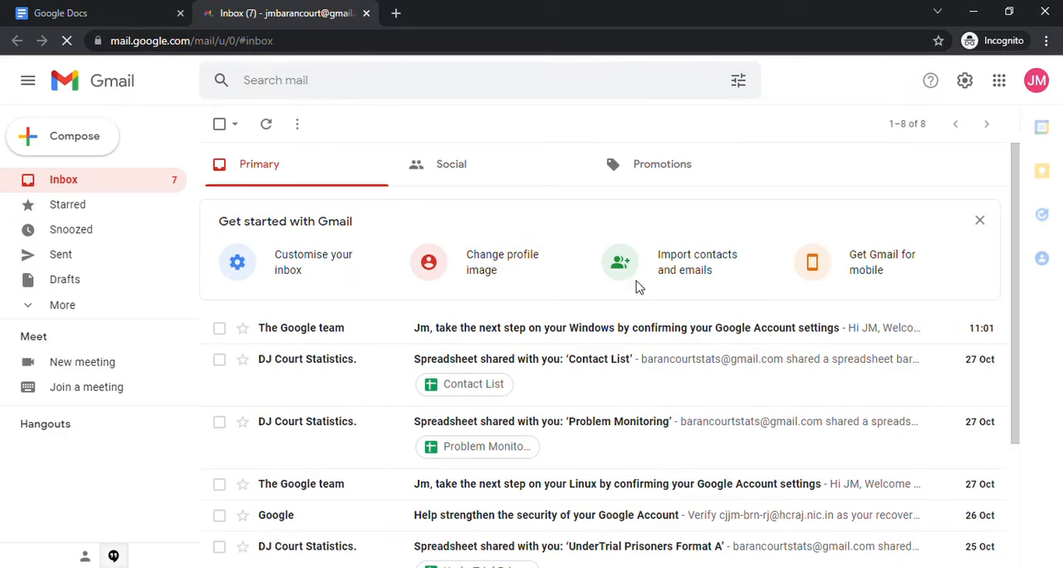
Remove the star from the shared 'Monthly Map Index 2021' email in the inbox and star it again.
scroll(589, 324, "down", 3)
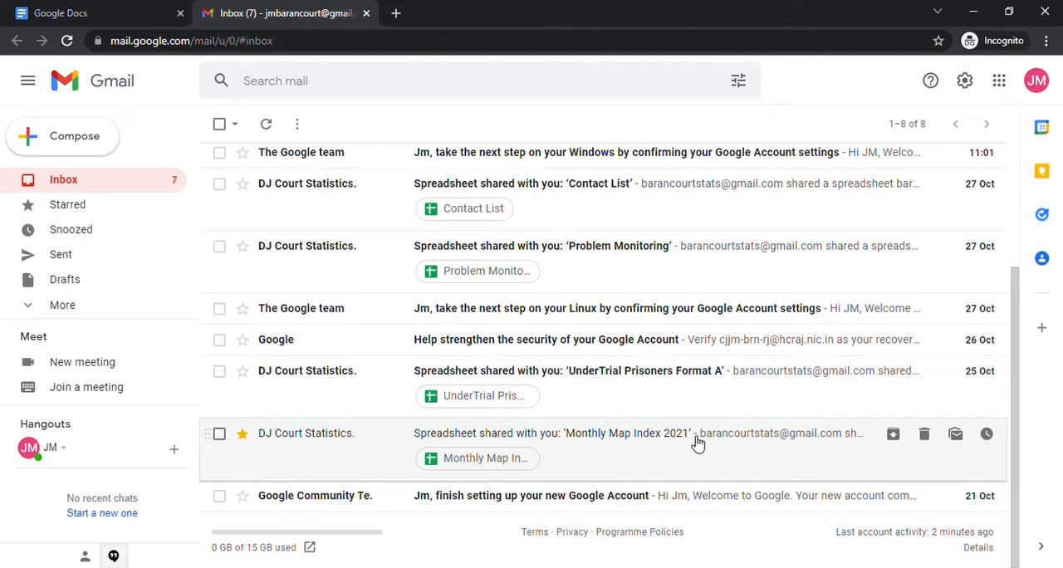
left_click(244, 436)
left_click(243, 434)
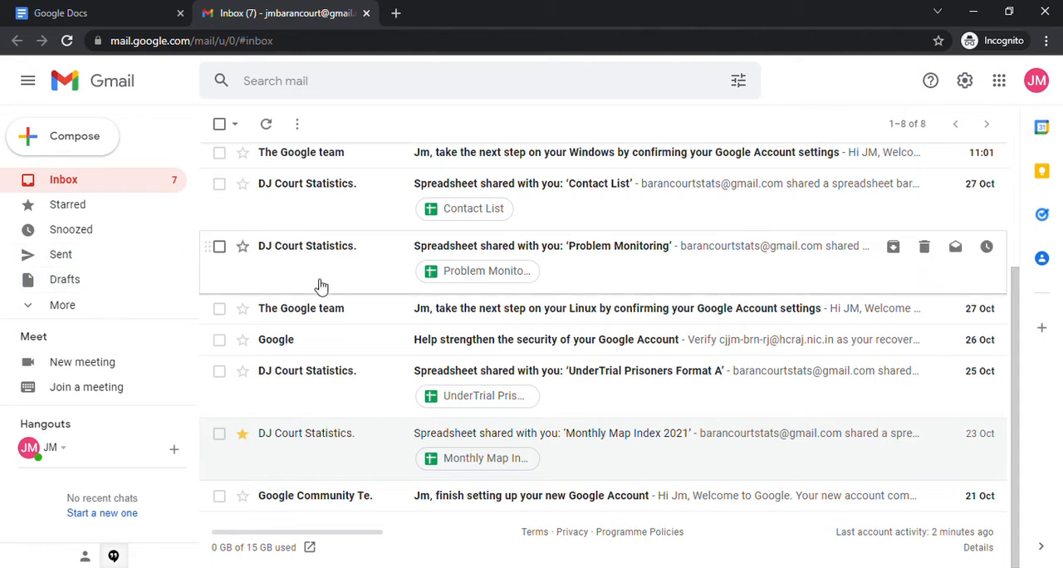
Open the Monthly Map Index 2021 spreadsheet from its message in the starred emails.
left_click(68, 213)
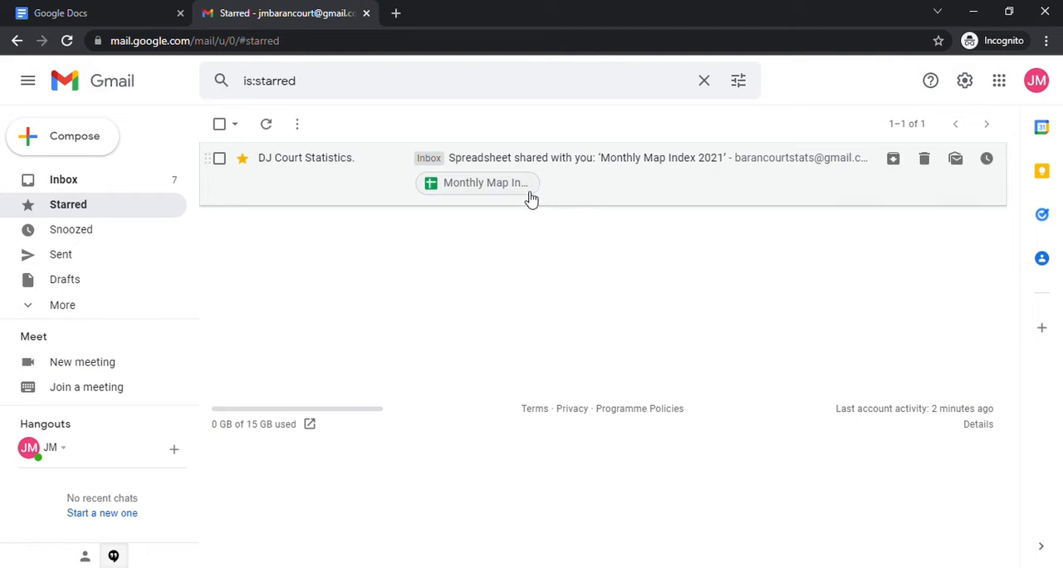
left_click(90, 178)
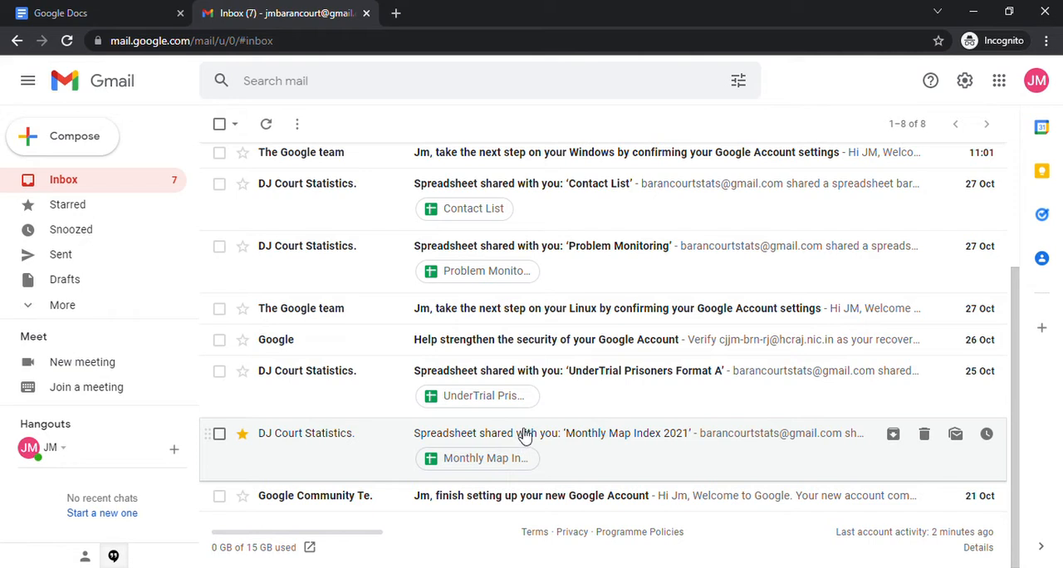
left_click(100, 210)
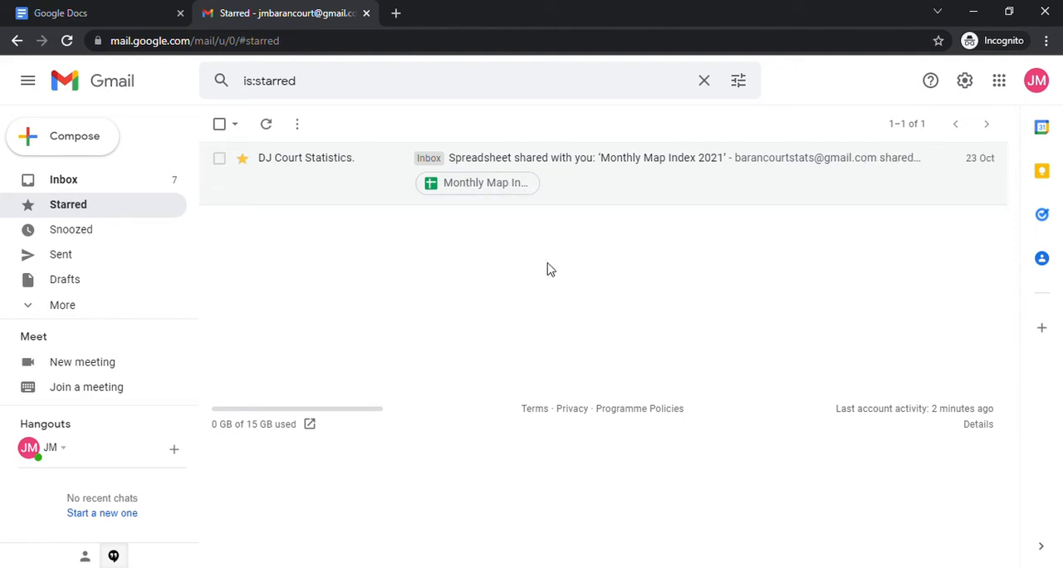
left_click(487, 186)
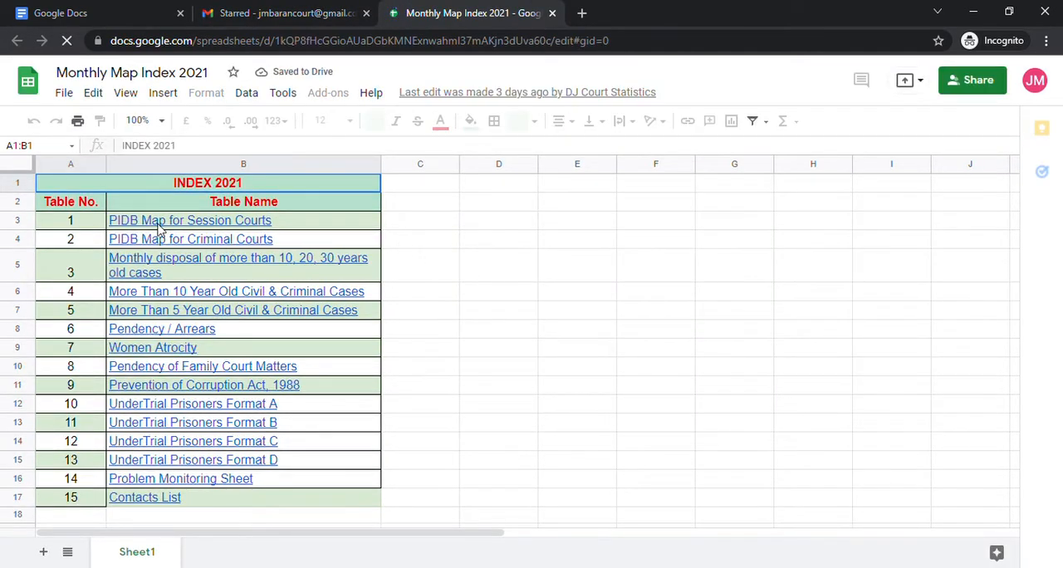
Check the link preview of the PIDB Map for Session Courts entry in the index.
mouse_move(145, 239)
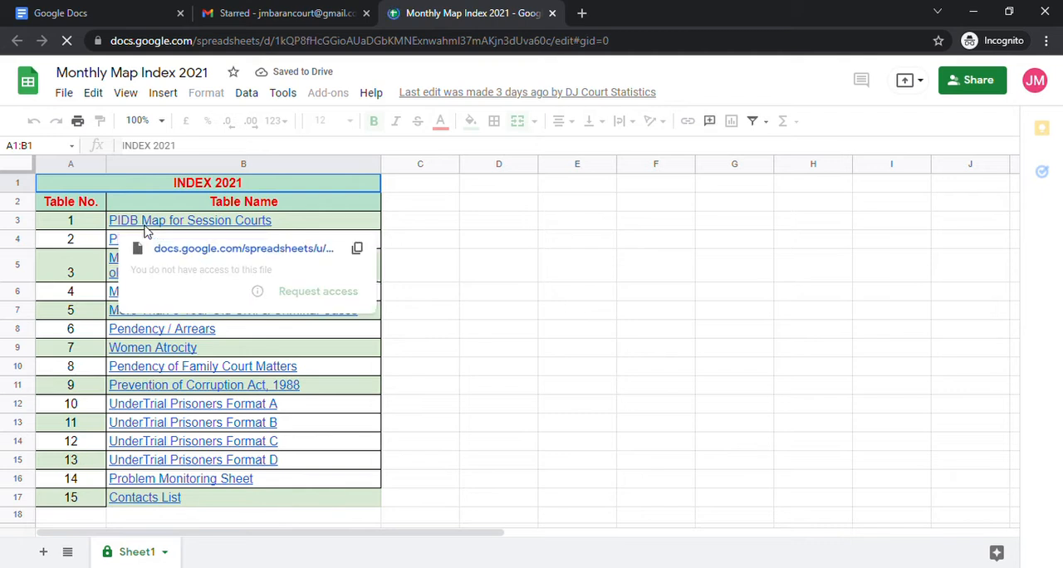
left_click(591, 262)
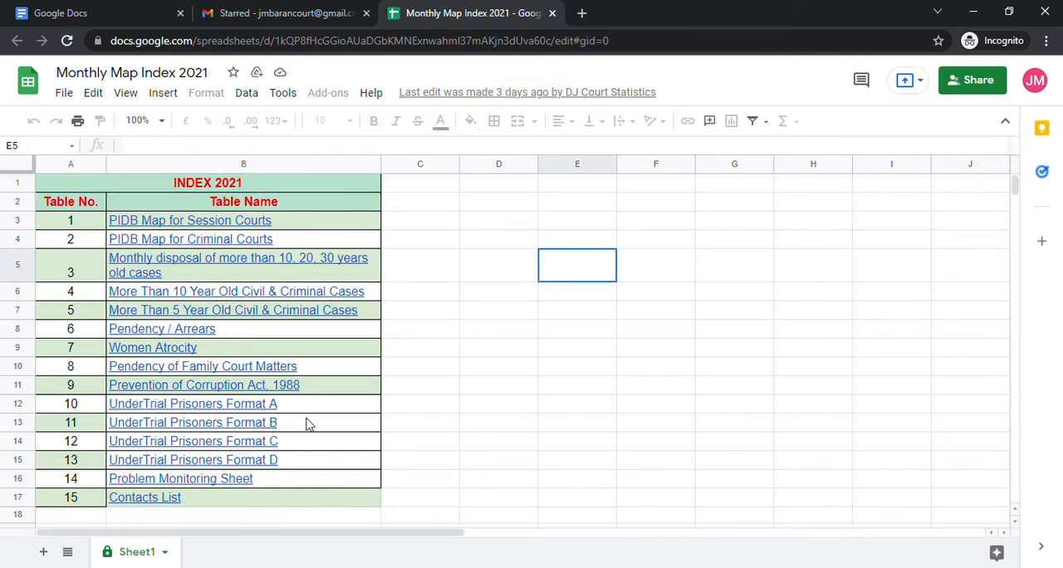
left_click(571, 374)
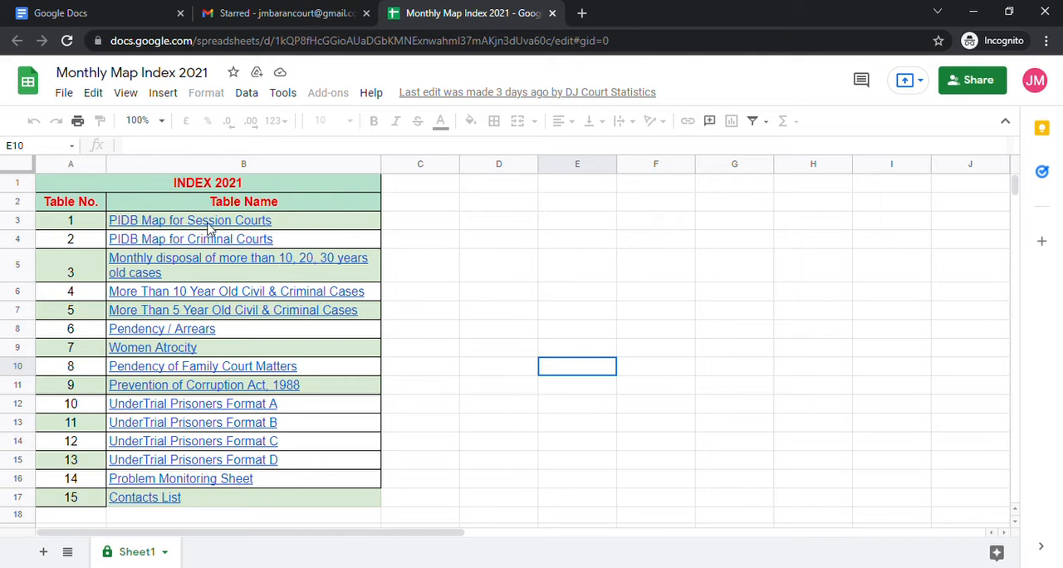
mouse_move(208, 228)
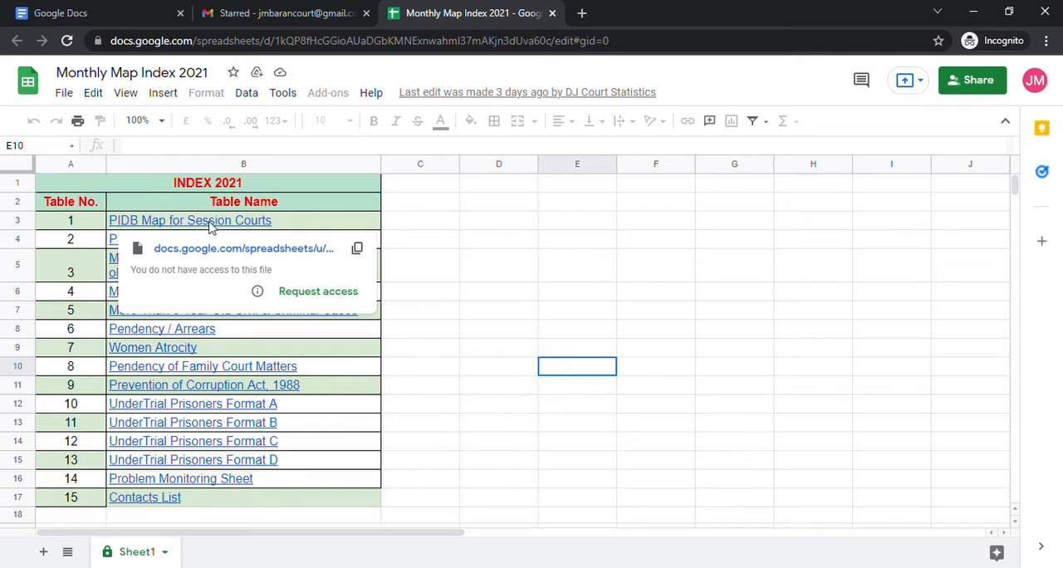
left_click(484, 241)
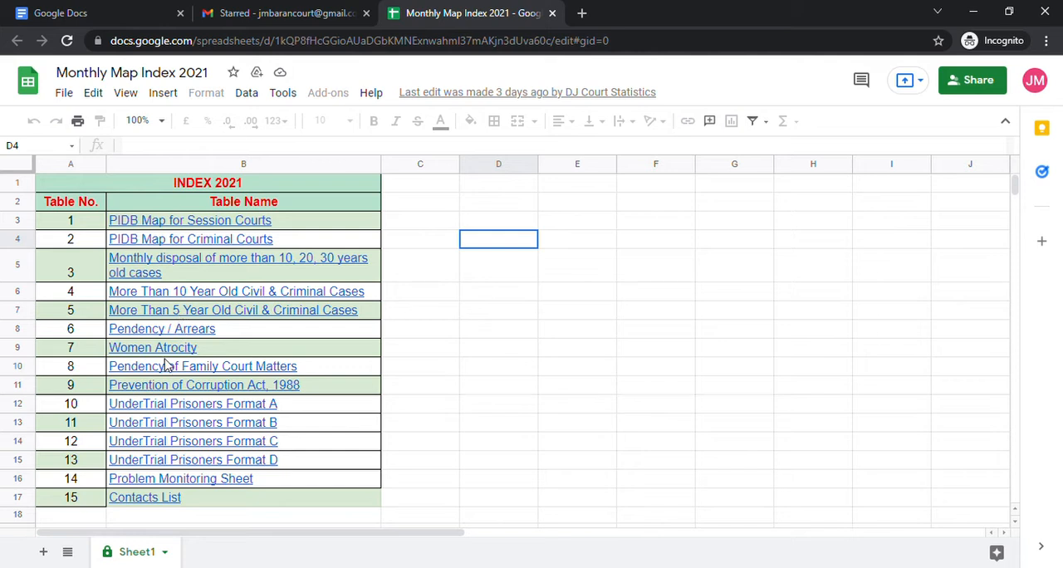
left_click(521, 370)
Open the Pendency / Arrears spreadsheet from its link under table number 6 of the index.
mouse_move(184, 331)
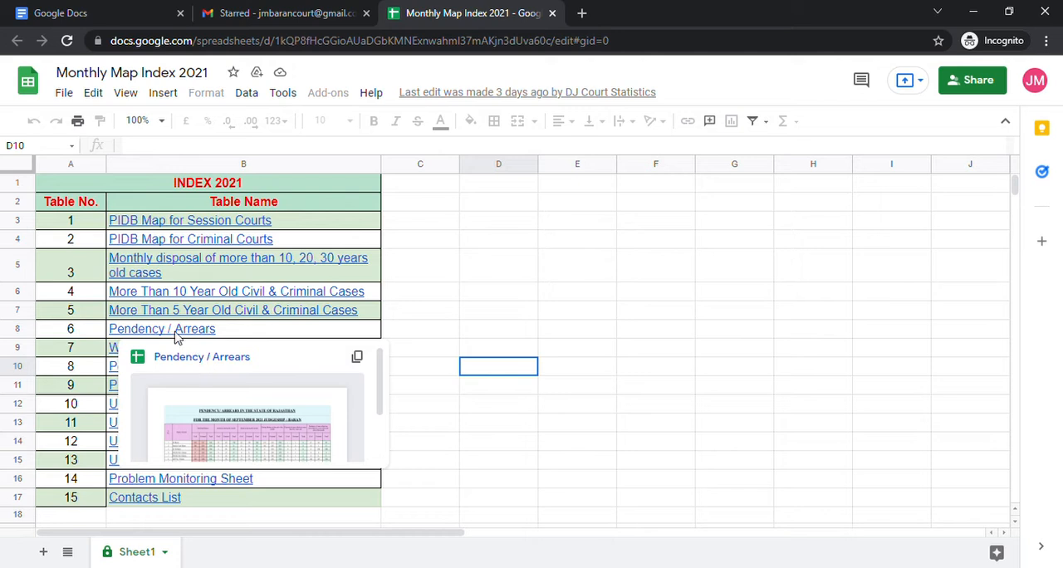
left_click(611, 332)
mouse_move(197, 332)
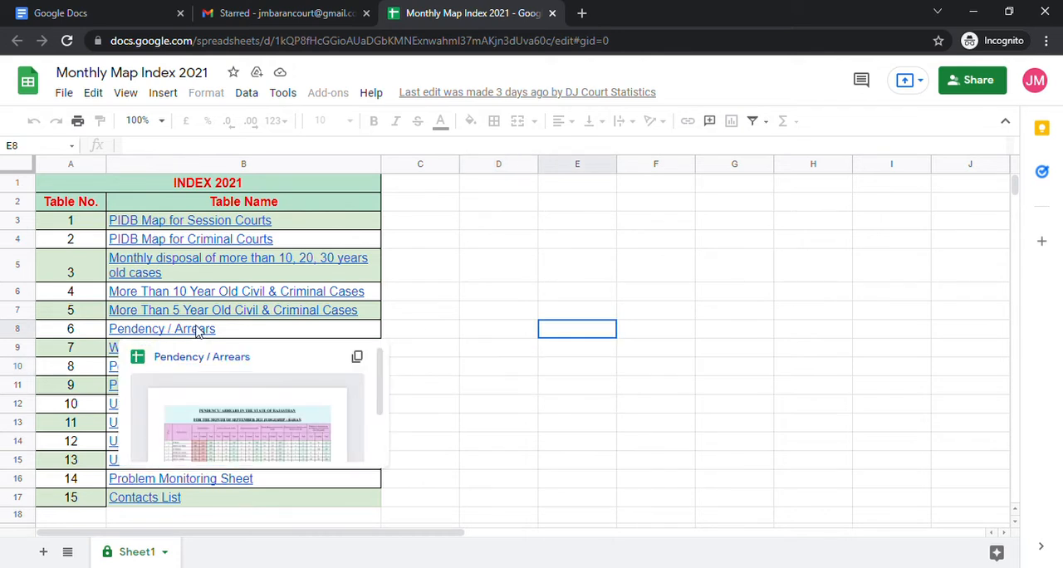
left_click(233, 358)
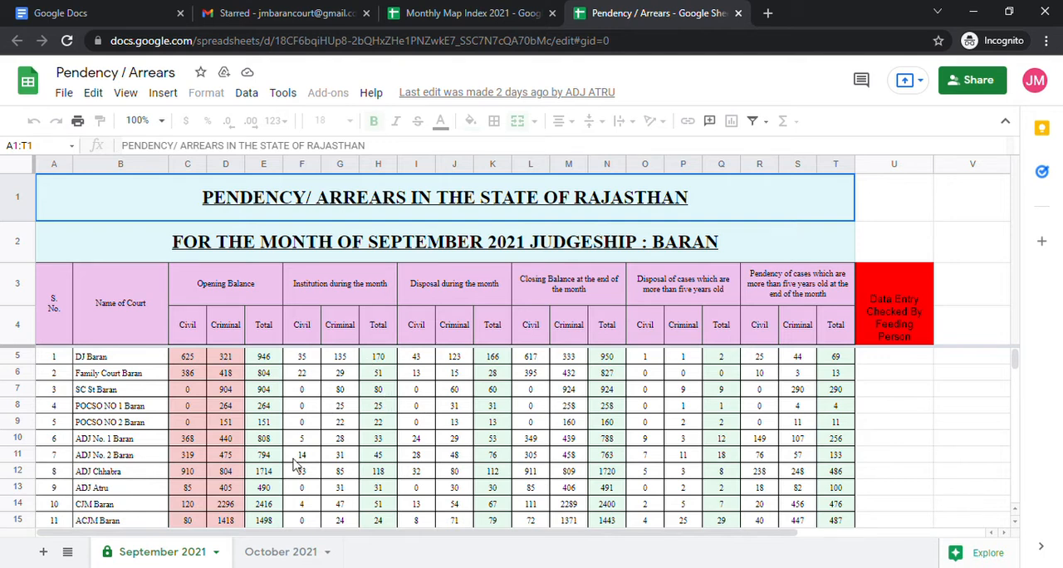
Switch to the October 2021 sheet and set its zoom to 90%.
left_click(282, 552)
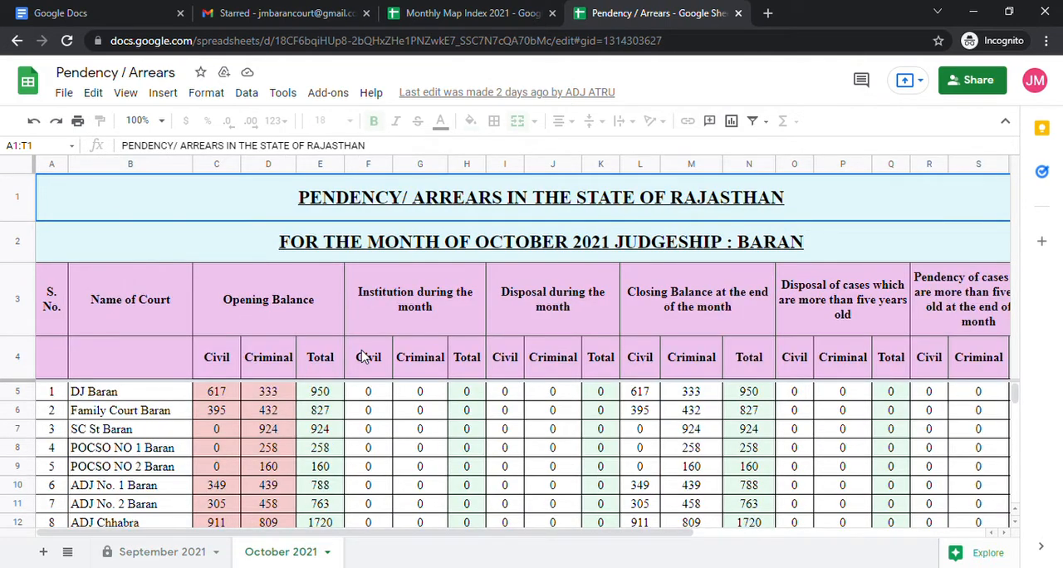
scroll(363, 357, "down", 1)
scroll(372, 349, "up", 1)
left_click(159, 122)
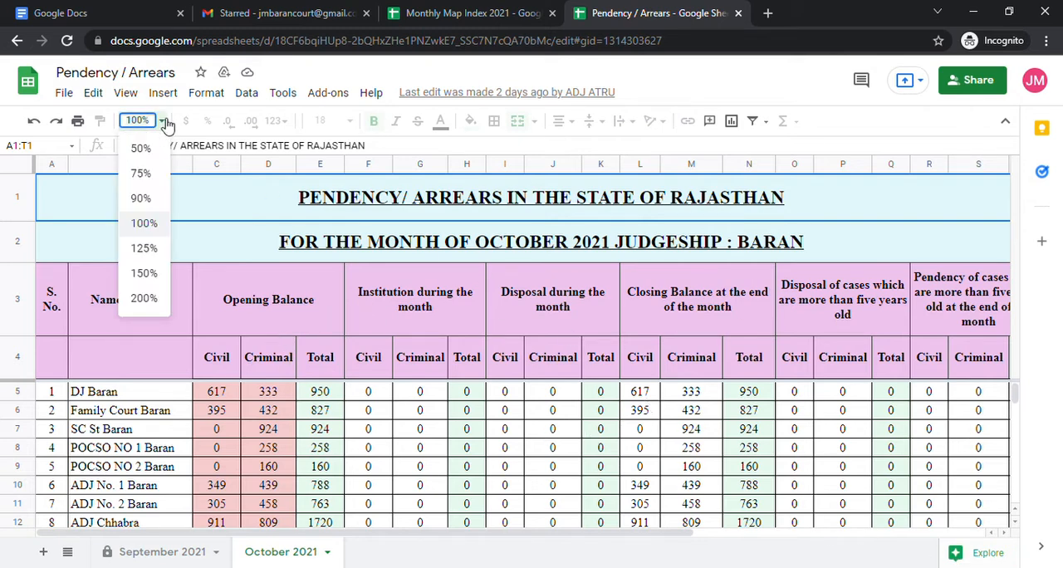
left_click(143, 200)
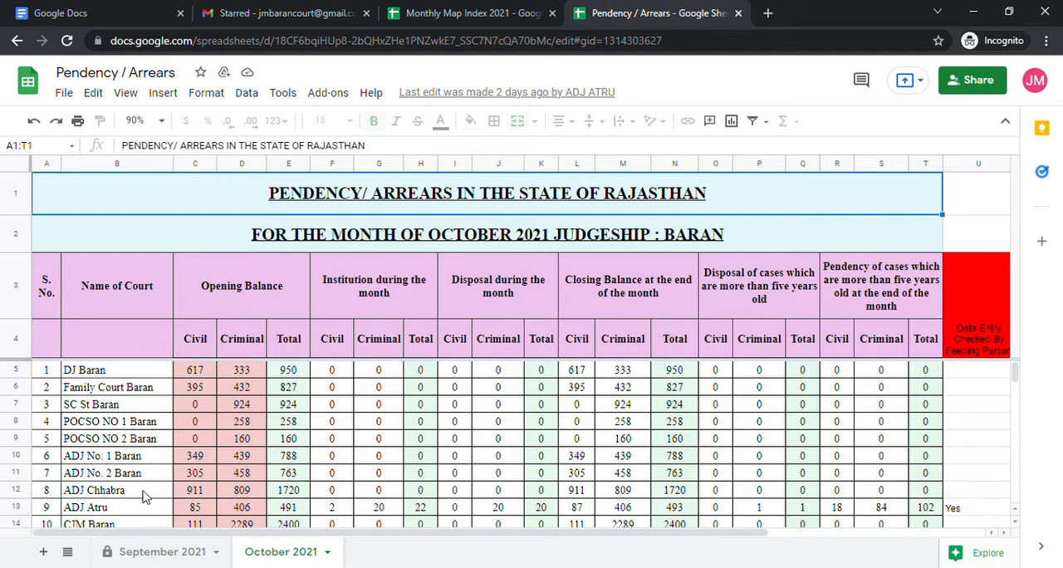
Try to edit the opening balance in cell D8 and the closing balance total in cell N12.
double_click(239, 426)
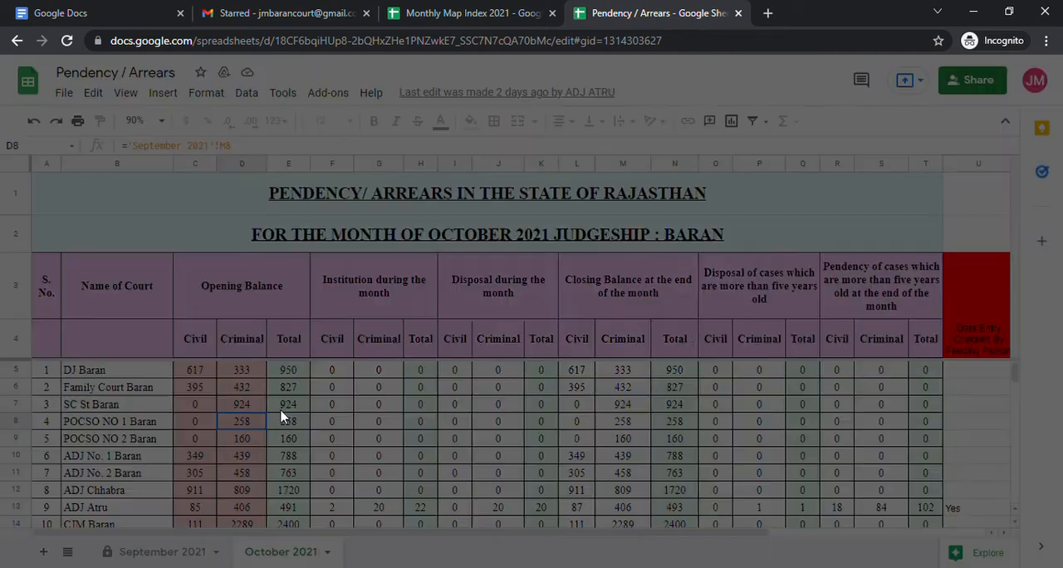
left_click(694, 352)
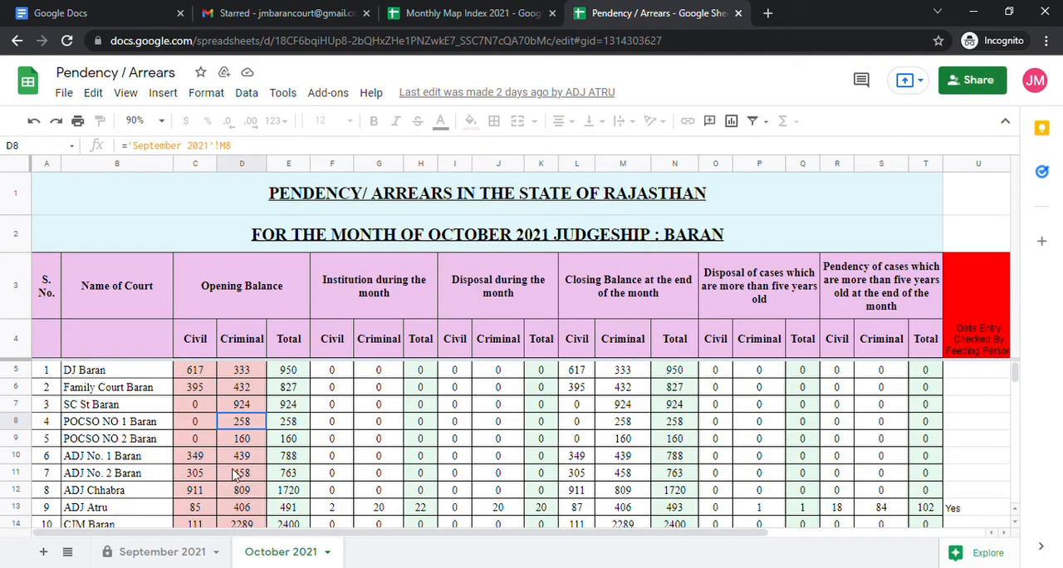
scroll(241, 454, "down", 1)
scroll(242, 449, "down", 1)
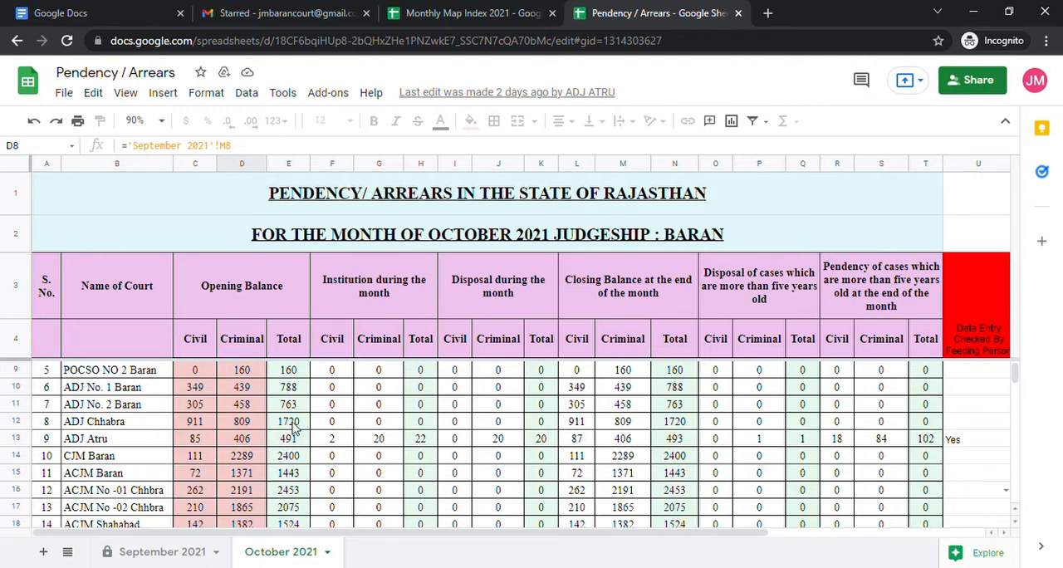
double_click(692, 421)
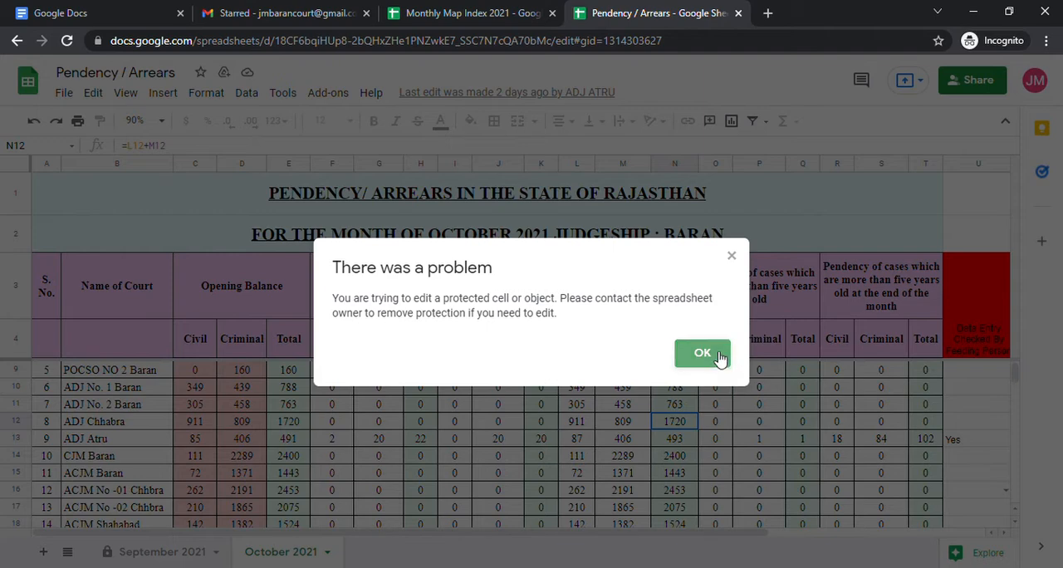
left_click(702, 354)
left_click(333, 424)
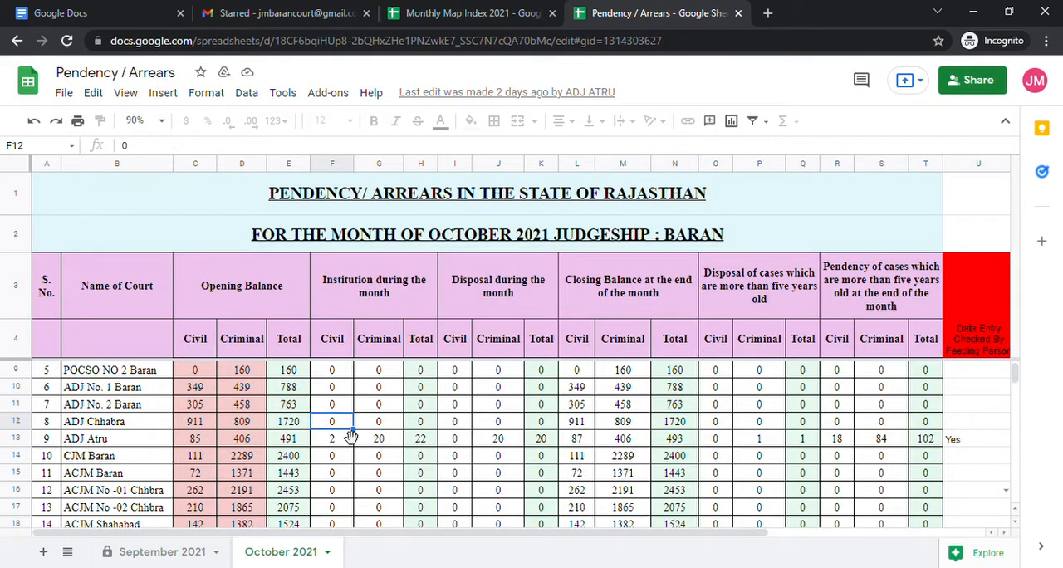
Check which account is signed in and select its matching court row, serial number 18, and that row's opening balance total.
scroll(209, 448, "down", 1)
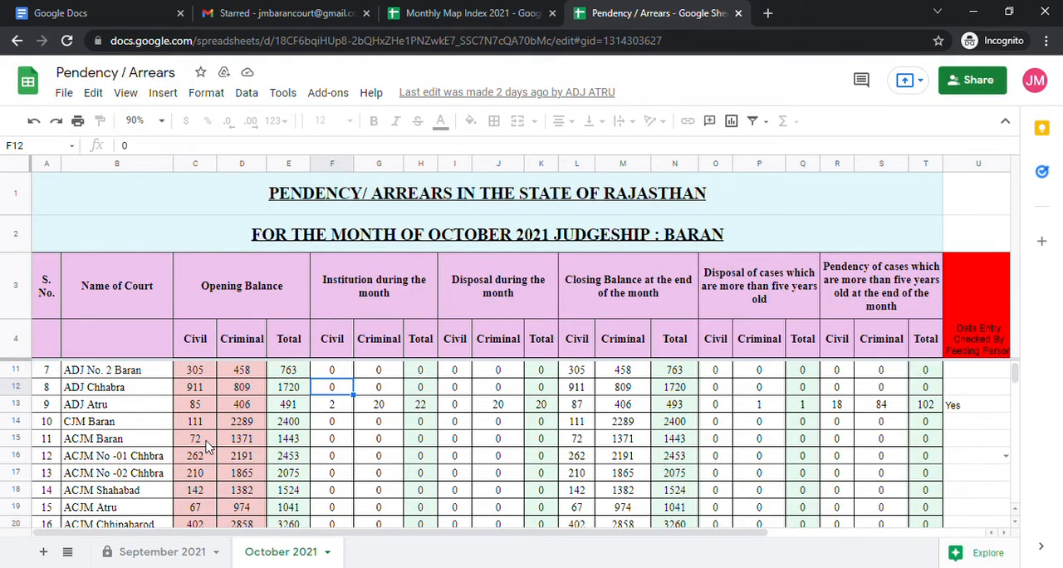
scroll(204, 453, "down", 1)
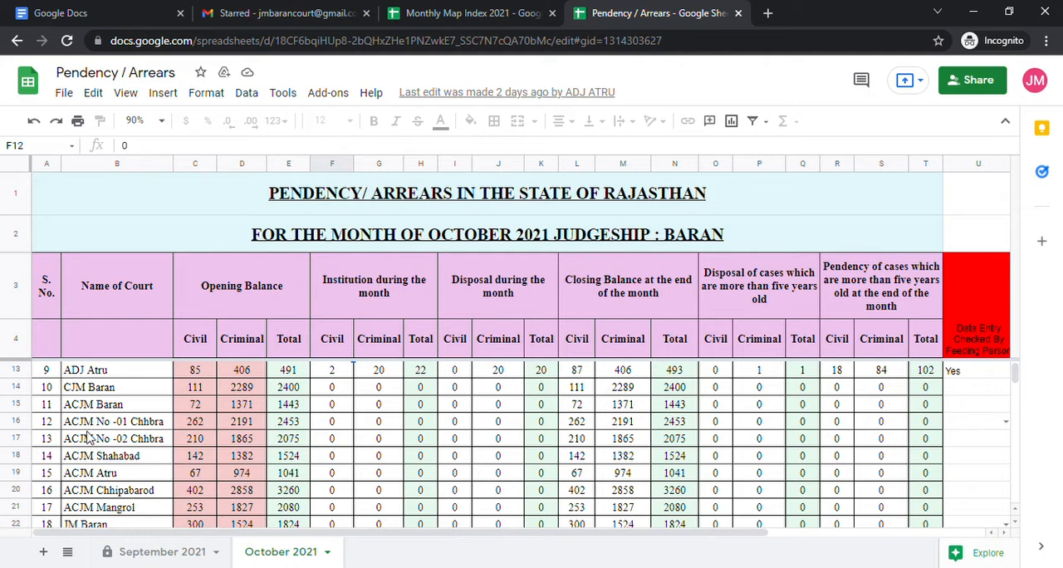
scroll(87, 424, "down", 2)
scroll(87, 422, "down", 1)
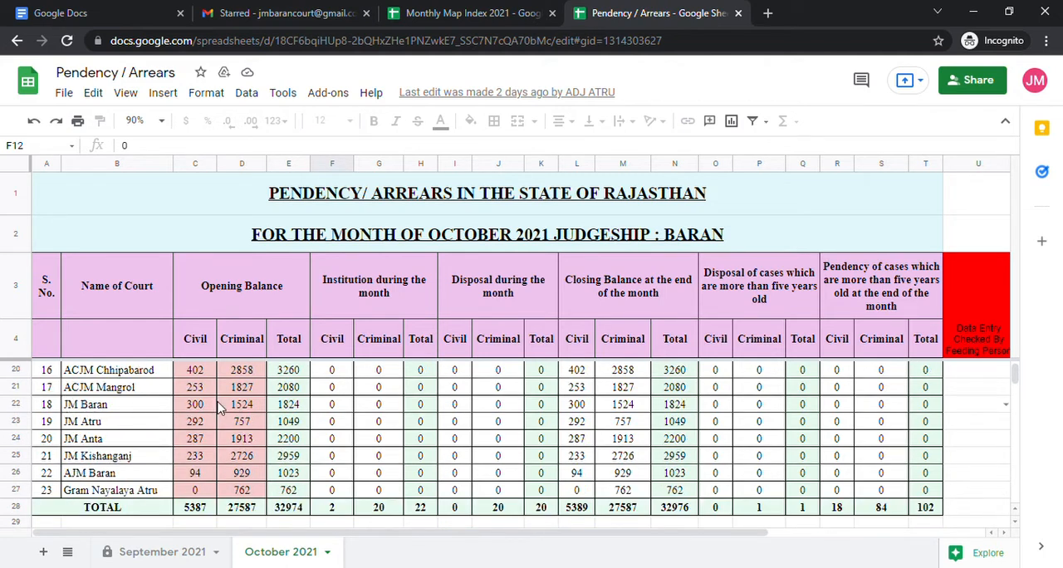
left_click(1037, 82)
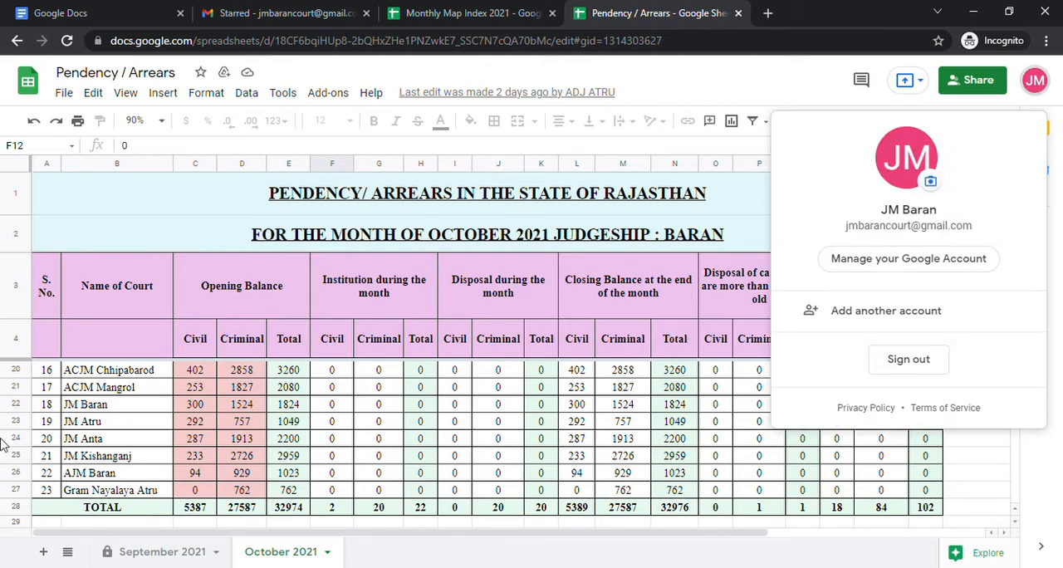
left_click(107, 409)
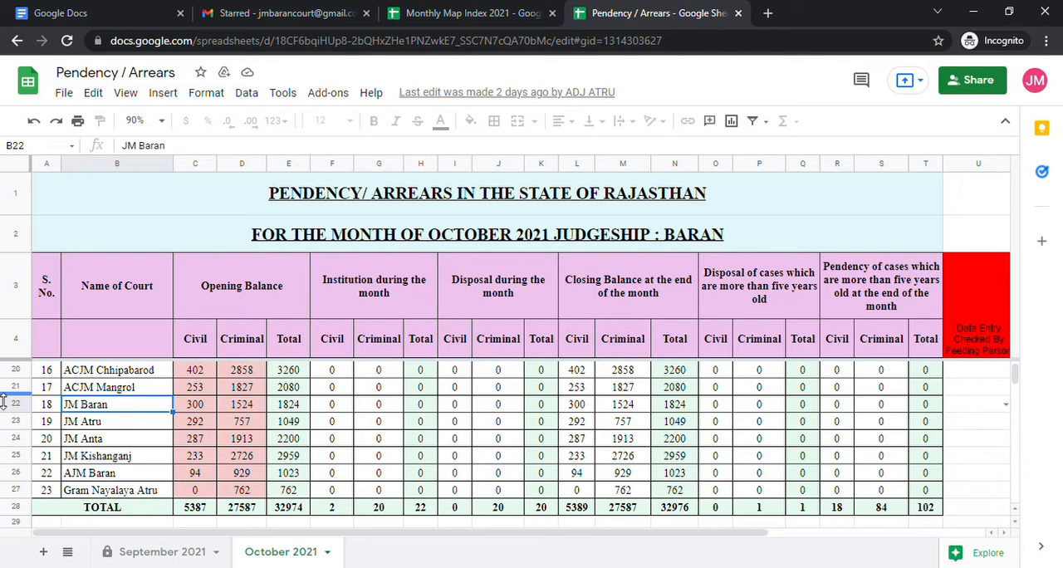
left_click(30, 412)
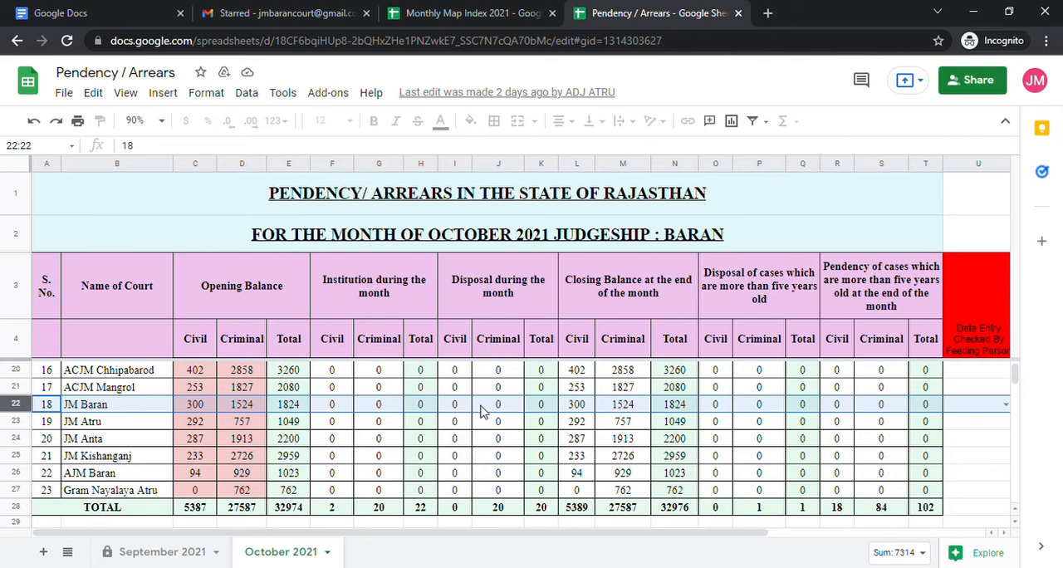
left_click(294, 407)
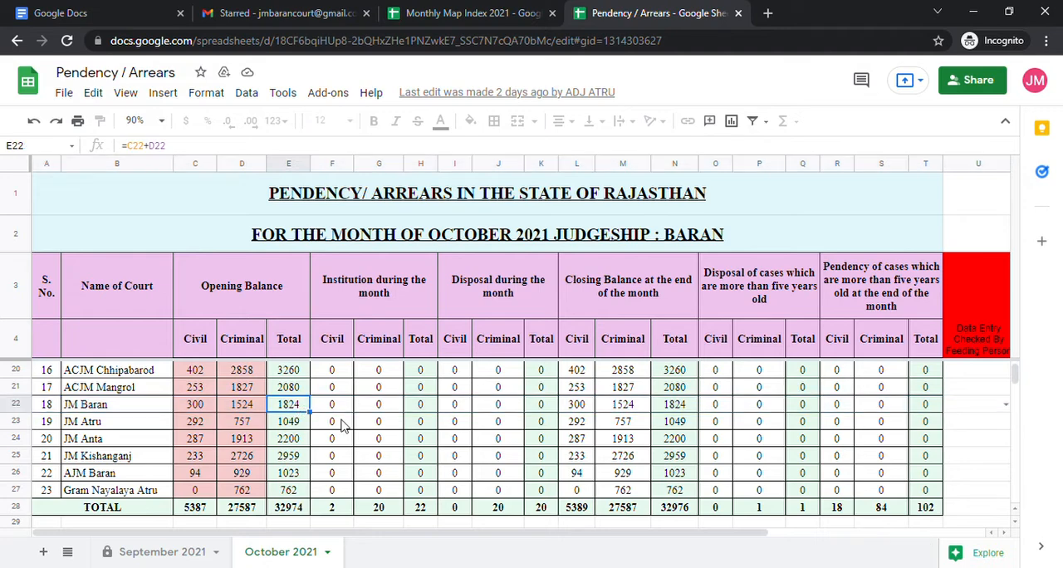
Try to edit the JM Baran row's civil and criminal opening balances, its civil institution cell and its institution total.
double_click(195, 409)
left_click(695, 355)
double_click(257, 413)
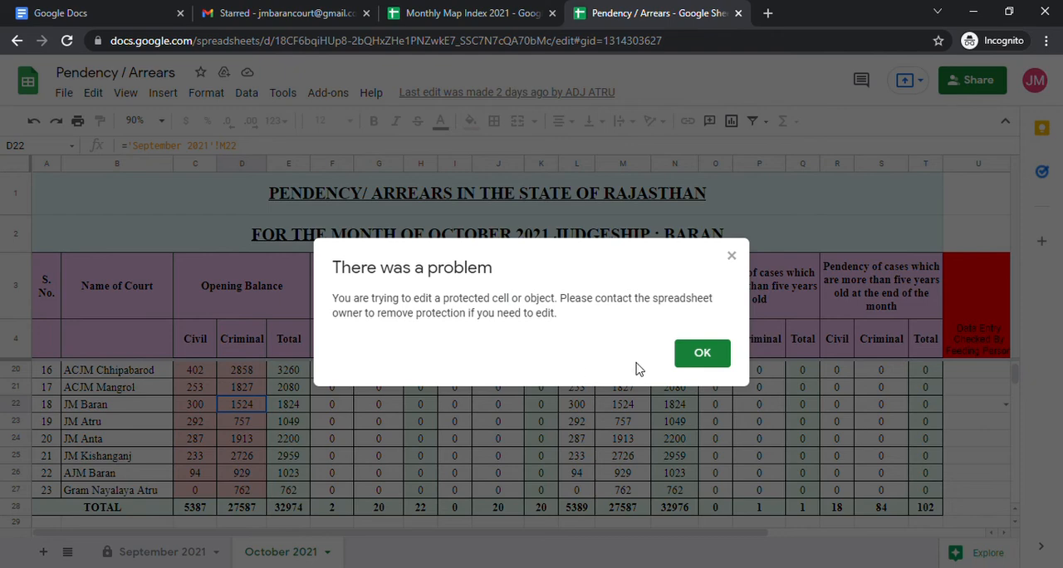
left_click(714, 364)
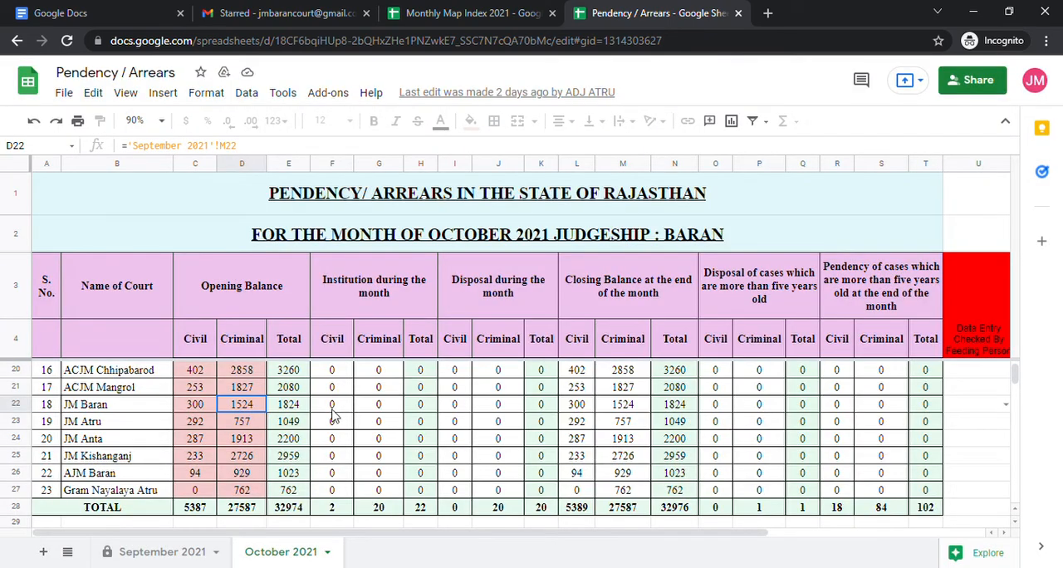
double_click(334, 407)
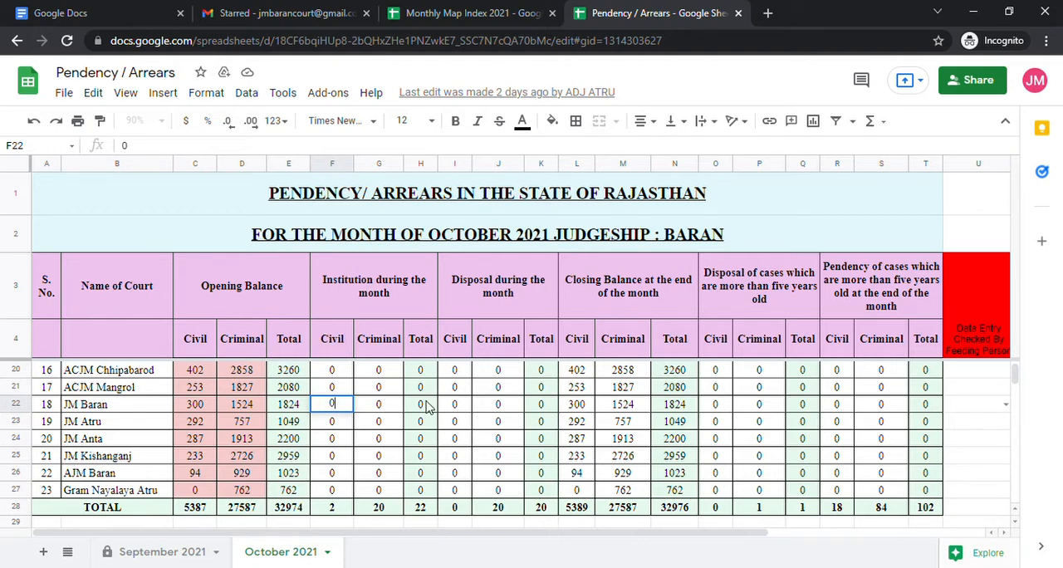
left_click(420, 404)
left_click(712, 363)
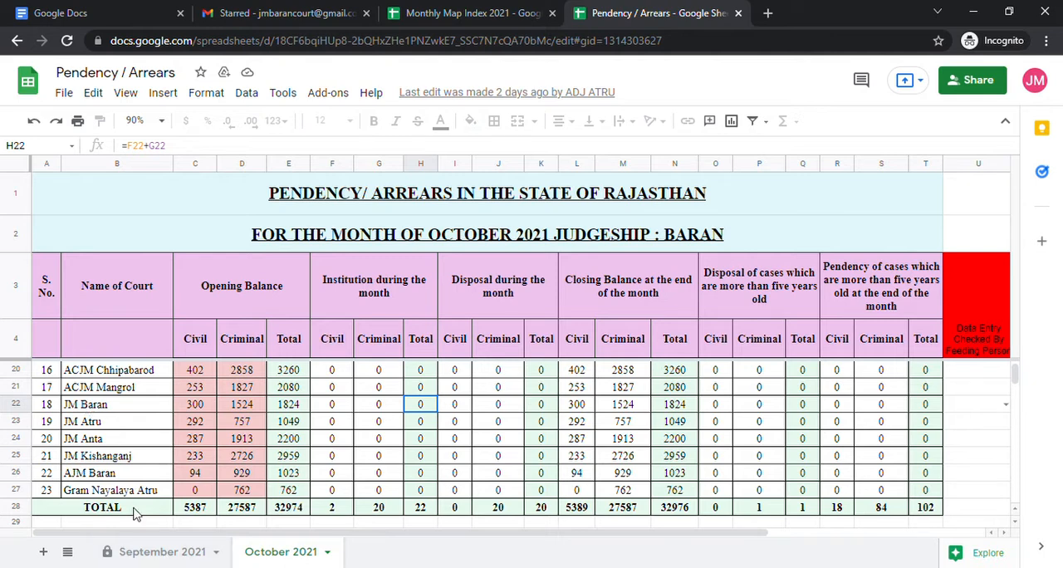
left_click(218, 550)
scroll(176, 435, "down", 5)
scroll(177, 436, "up", 1)
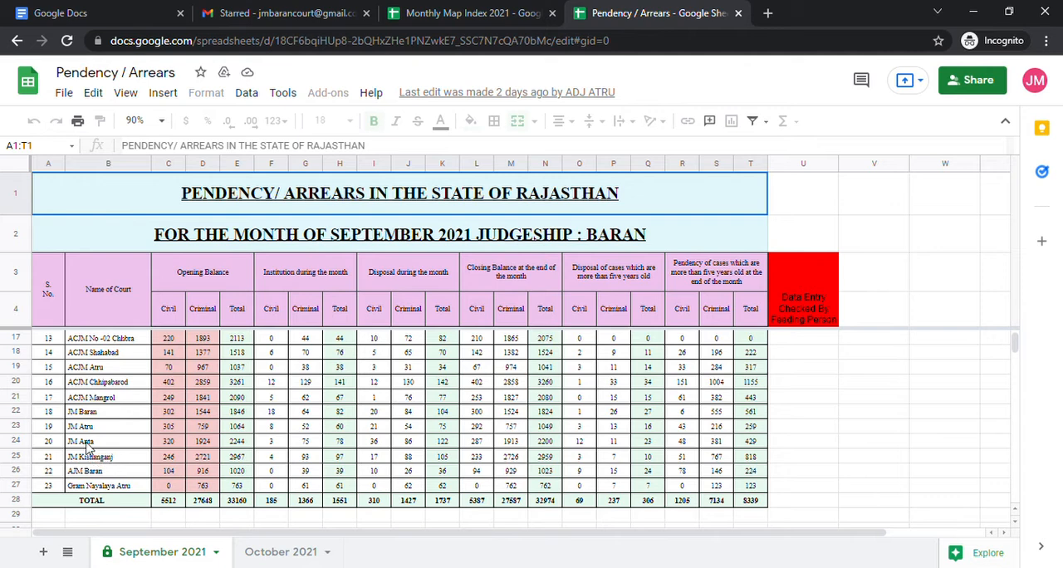
left_click_drag(53, 415, 562, 412)
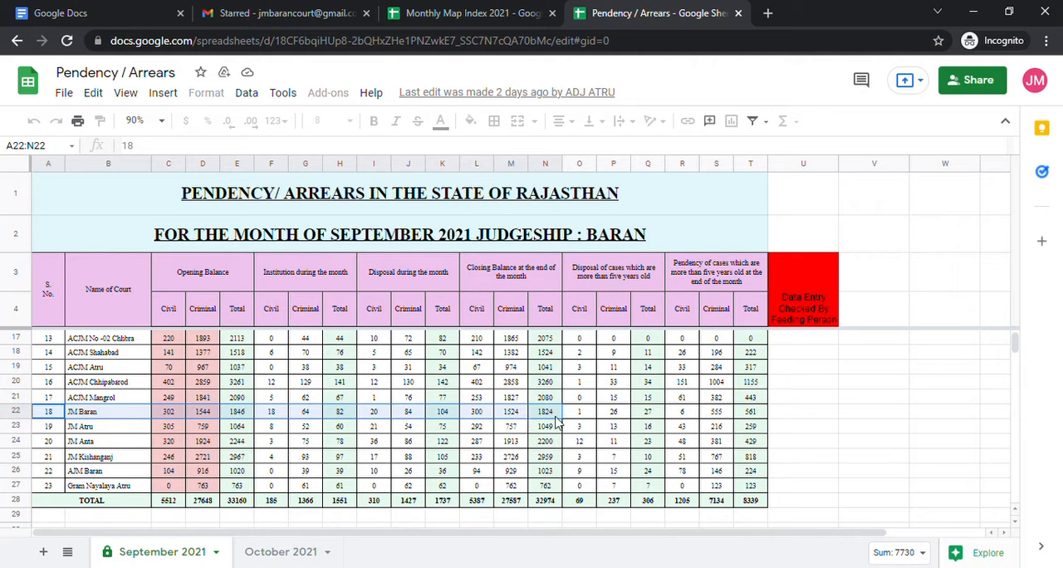
left_click(266, 551)
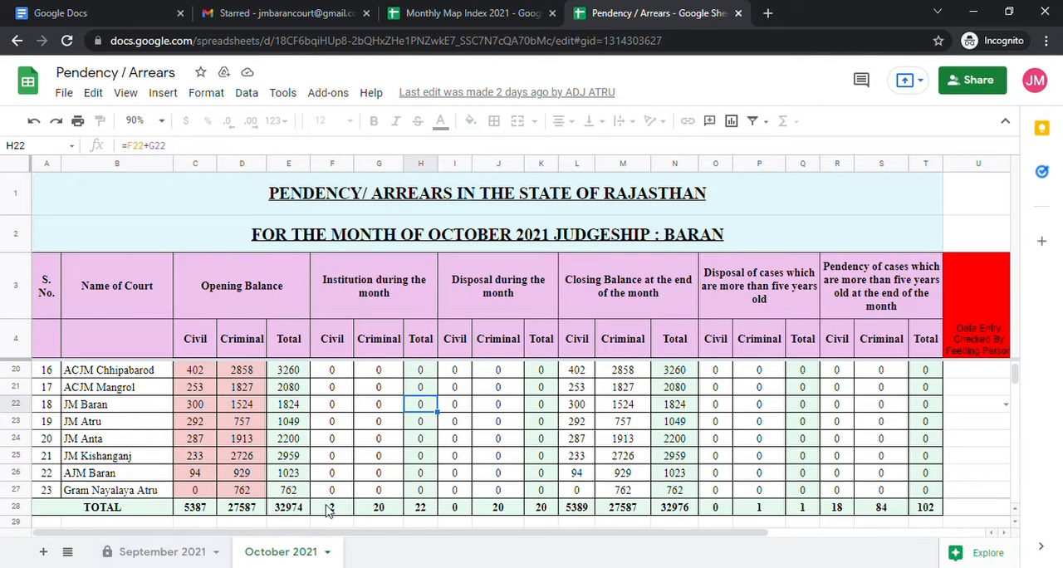
Shift the drawing that overlays the October 2021 table slightly towards the serial number column's outer edge.
left_click(330, 410)
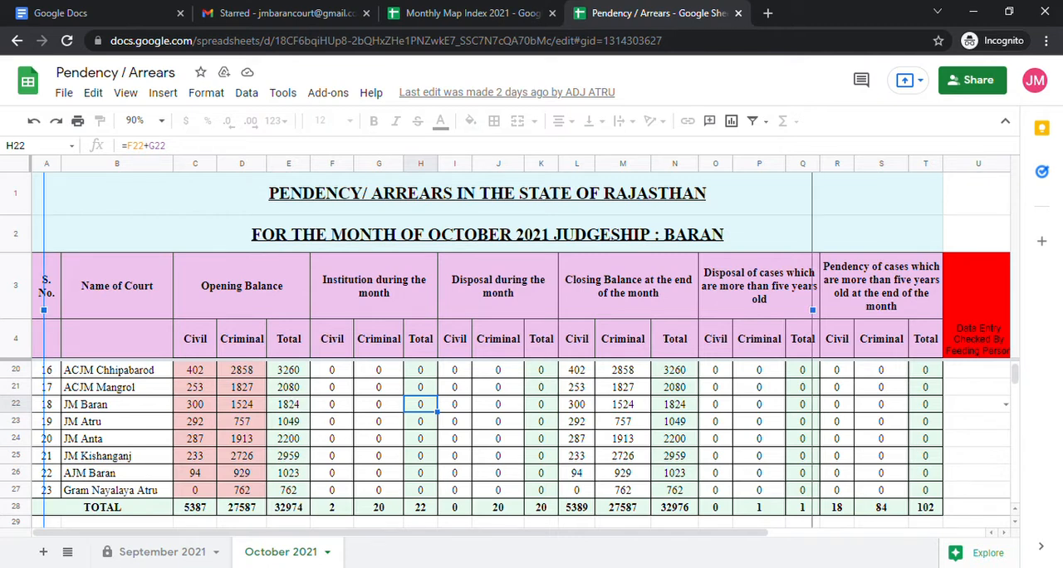
left_click_drag(331, 410, 322, 409)
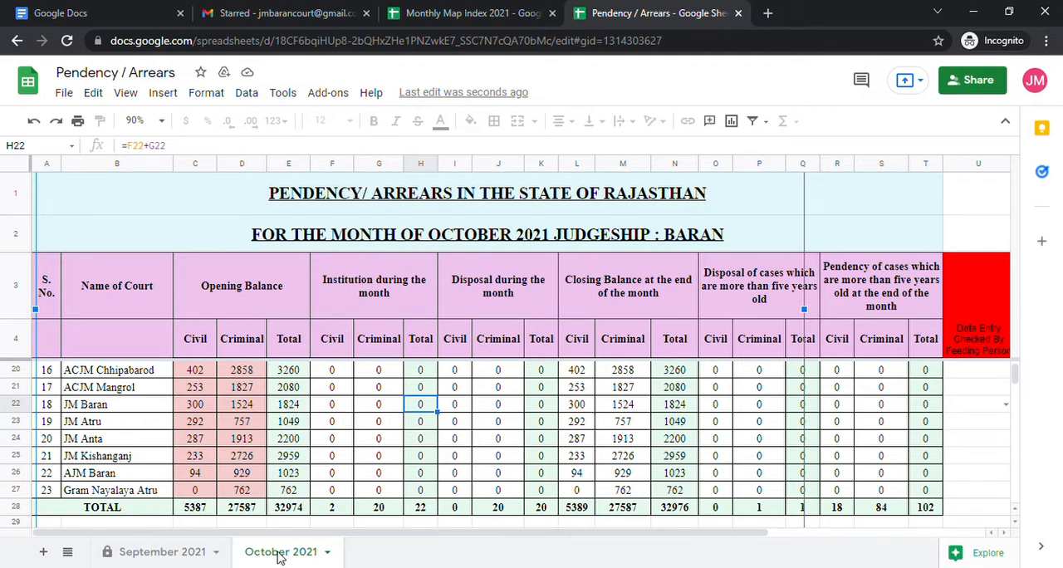
left_click(206, 558)
left_click(282, 558)
Enter 20 civil and 20 criminal cases under institution during the month in the JM Baran row.
left_click(349, 417)
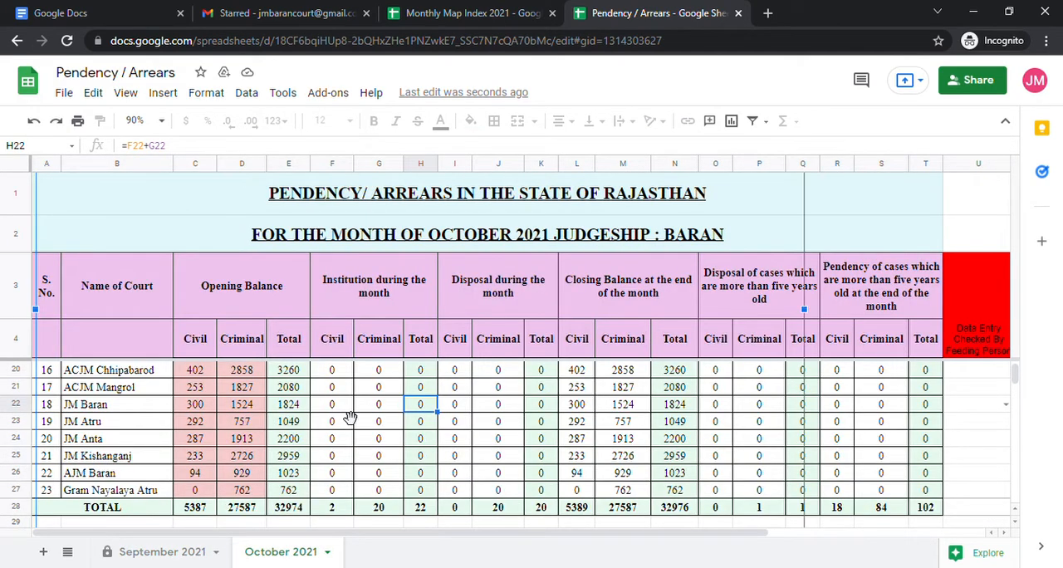
left_click(879, 407)
key("Left")
key("Left")
key("Left")
key("Left")
key("Left")
key("Left")
key("Left")
key("Left")
key("Left")
key("Left")
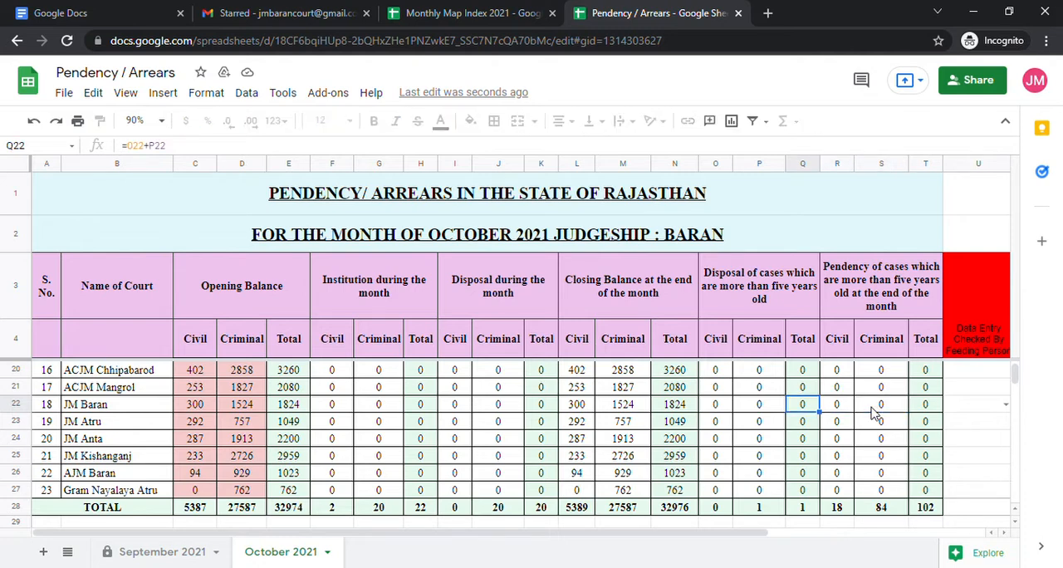
key("Left")
key("Left")
key("Left")
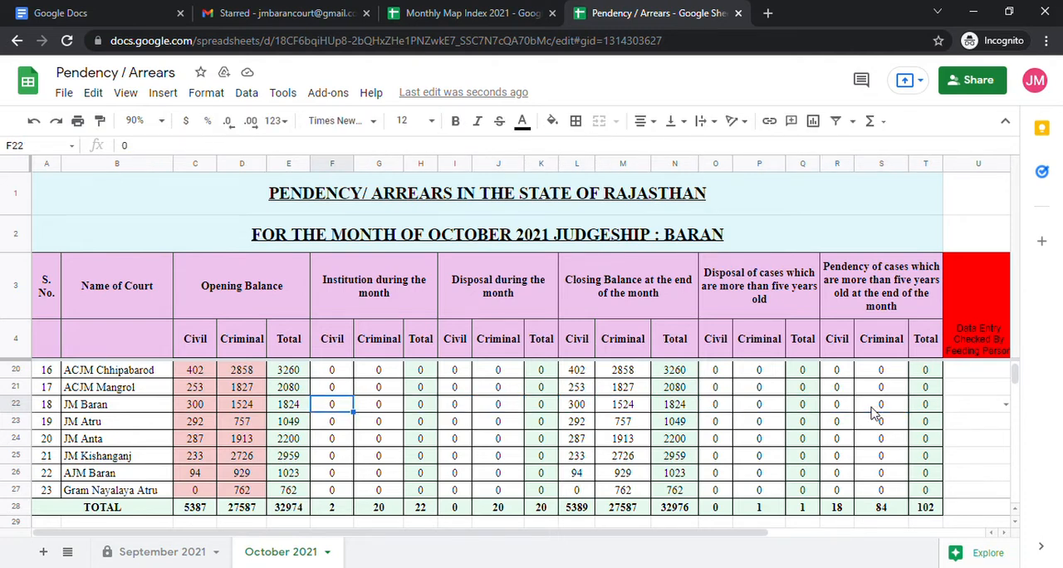
type("5")
key("Tab")
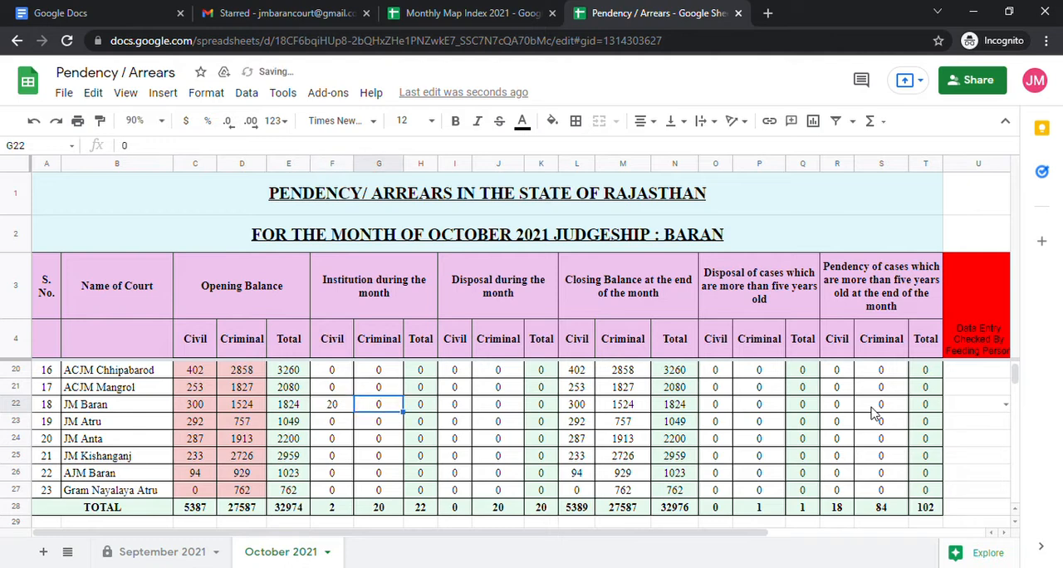
type("20")
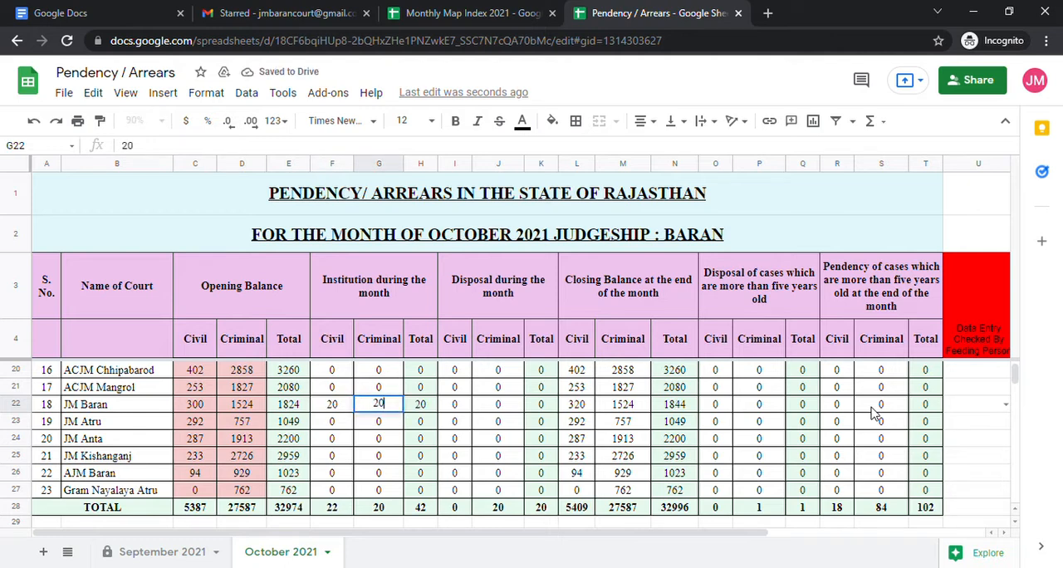
key("Tab")
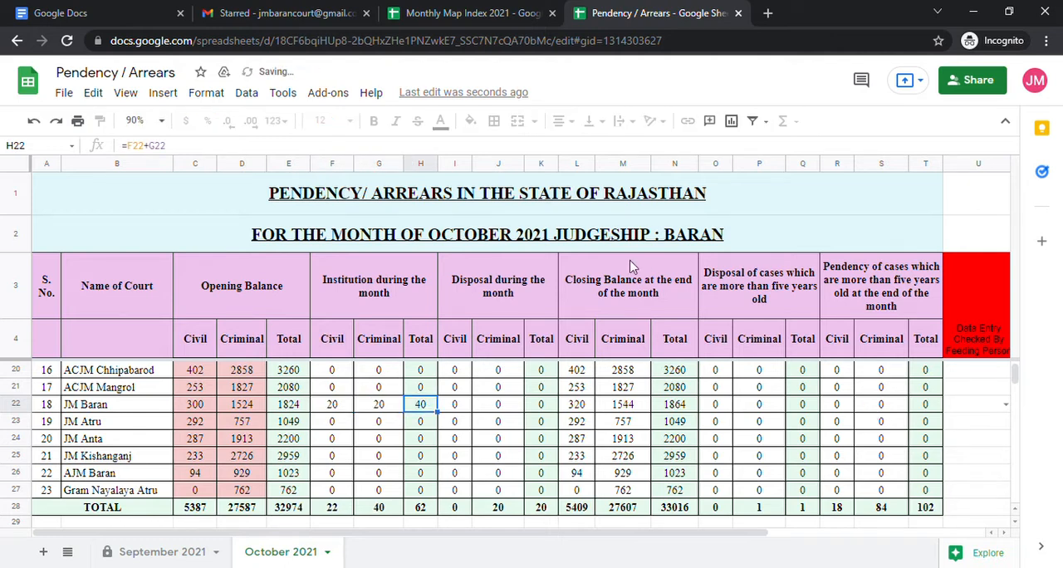
Enter 10 civil and 10 criminal cases under disposal during the month in the JM Baran row.
left_click(480, 407)
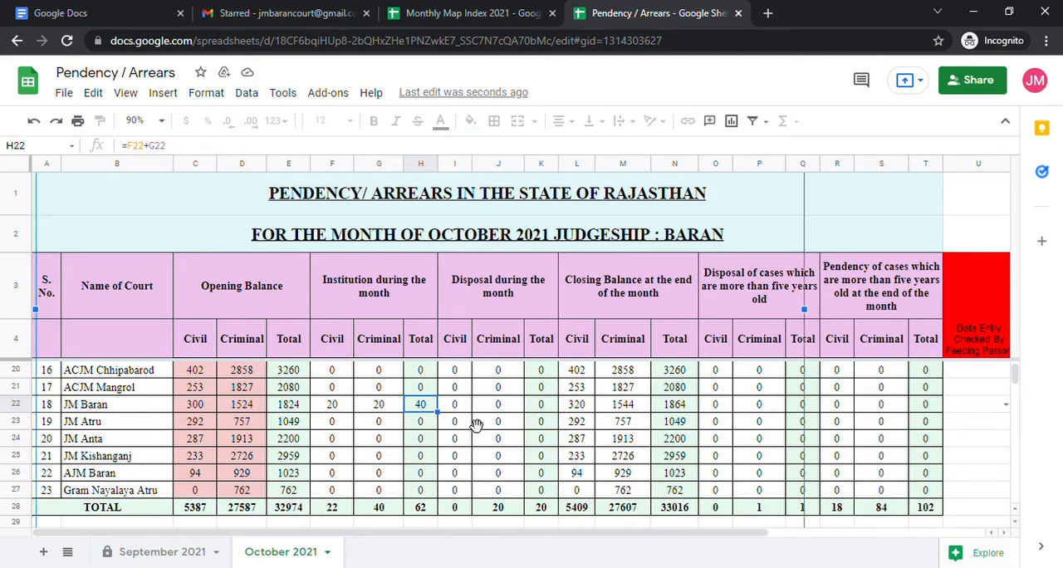
left_click(844, 407)
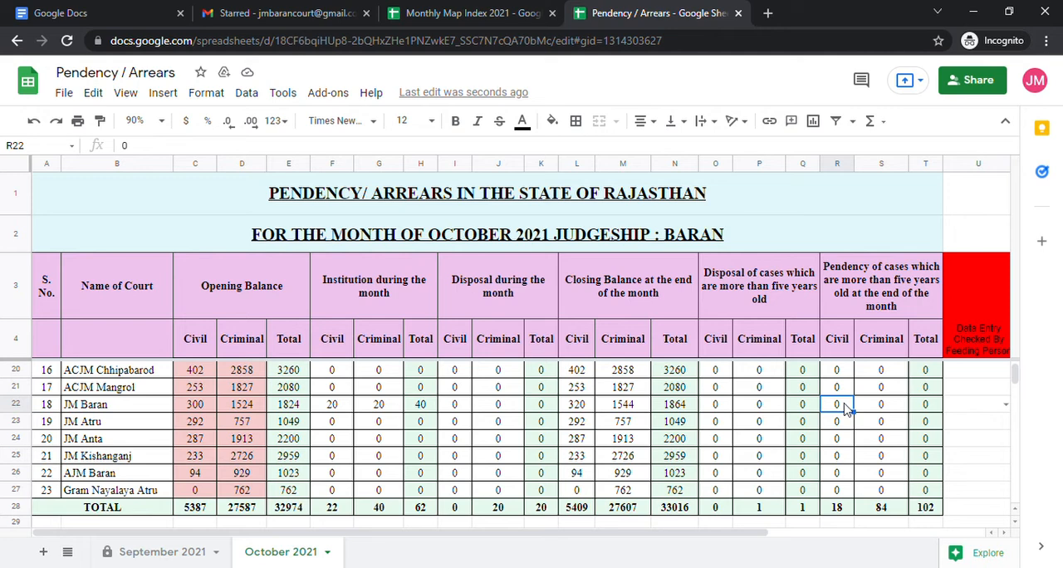
left_click(459, 410)
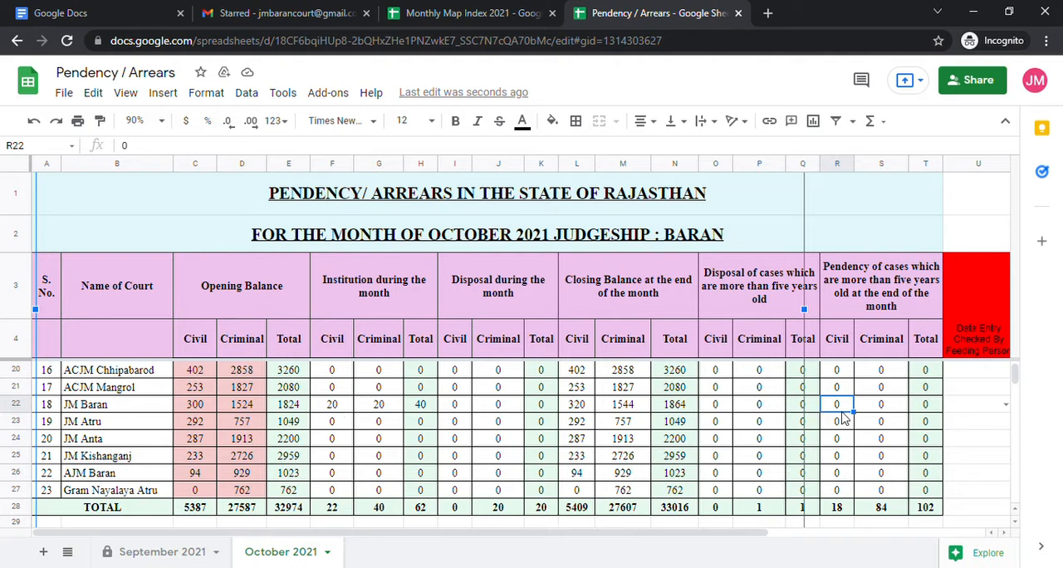
left_click(880, 407)
key("Left")
key("Left")
key("Left")
key("Left")
key("Left")
key("Left")
key("Left")
key("Left")
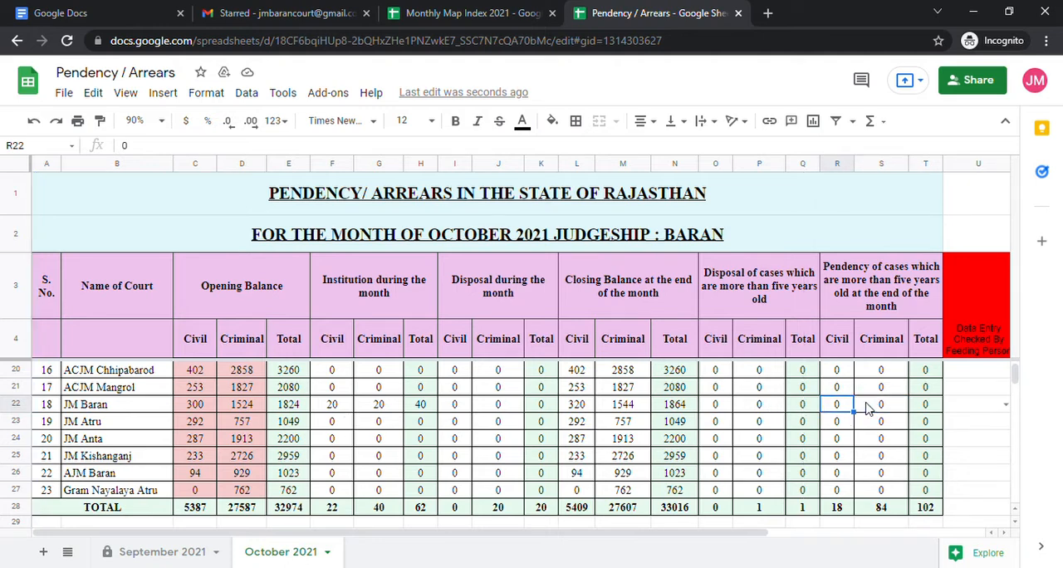
key("Left")
key("Left")
key("Left")
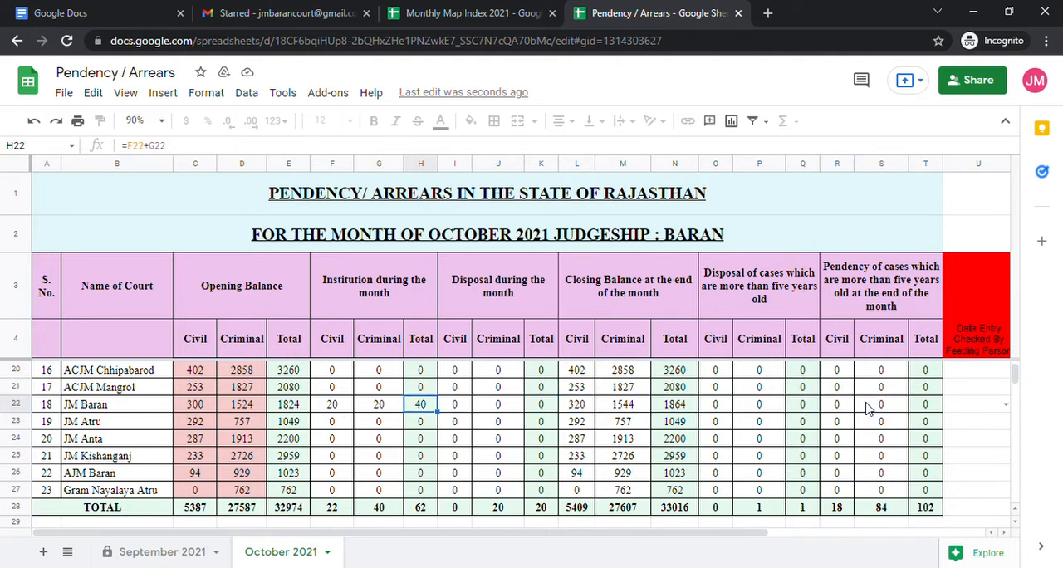
key("Right")
type("10")
key("Right")
type("10")
key("Right")
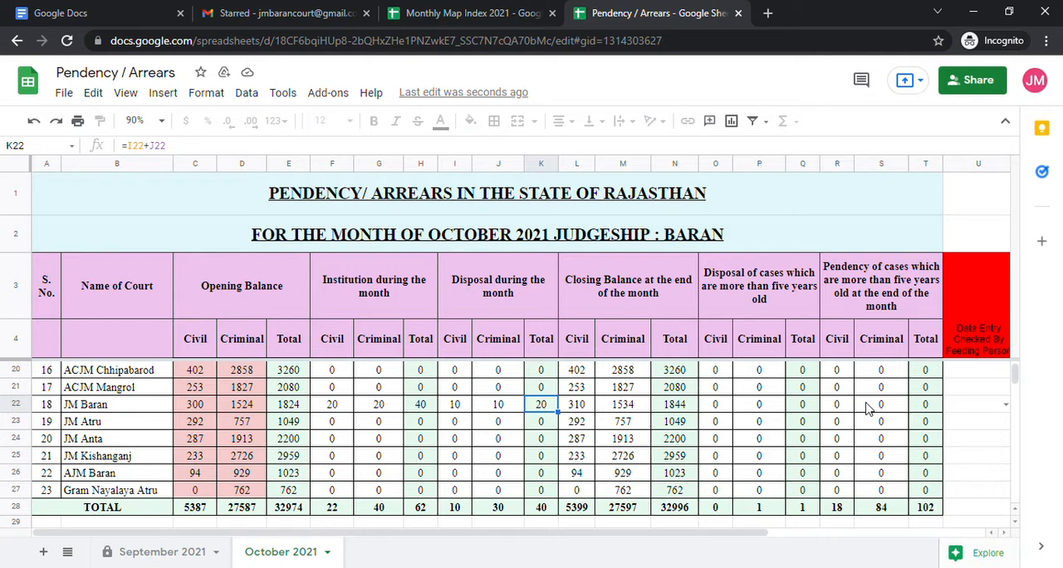
key("Left")
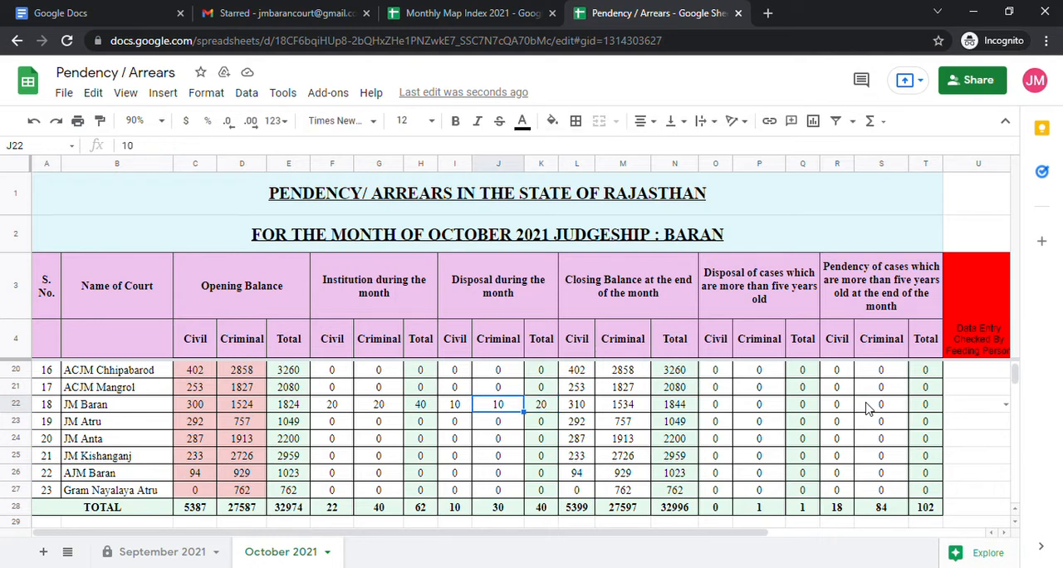
key("Left")
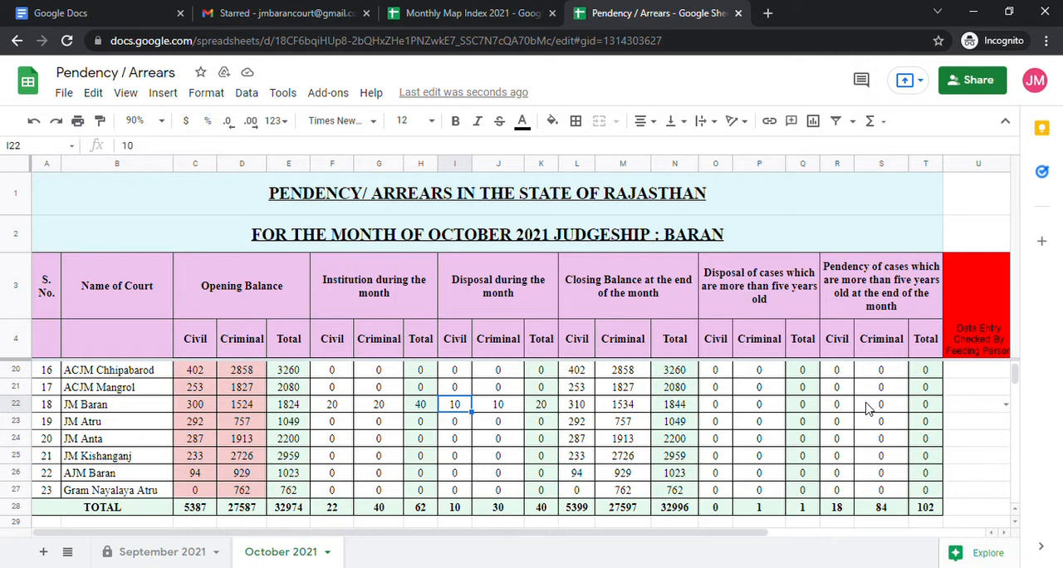
type("0")
key("Right")
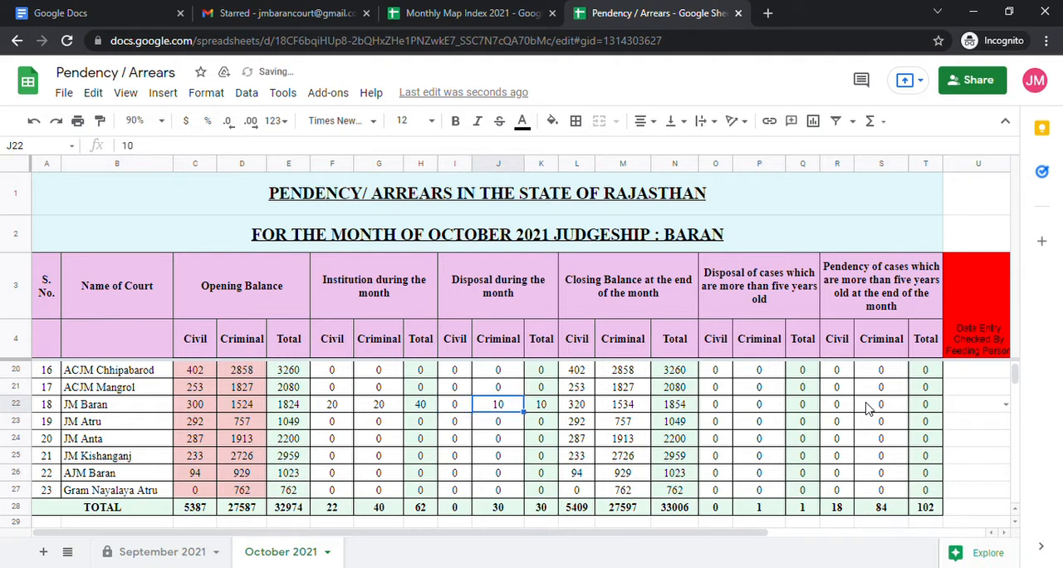
type("0")
key("Right")
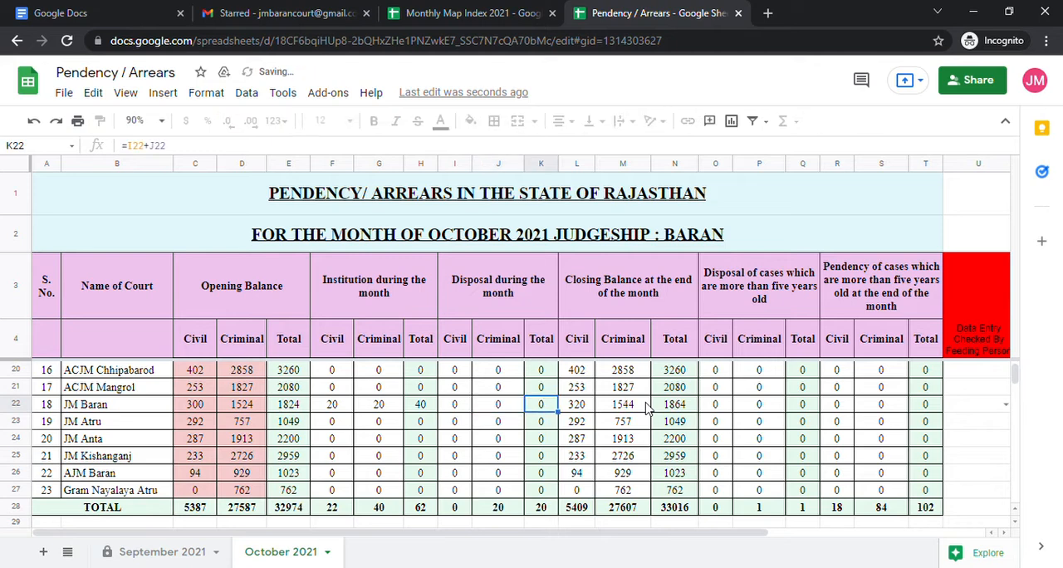
Set the JM Baran row's disposals during the month to 10 civil and 10 criminal again.
key("Left")
key("Left")
key("Left")
key("Left")
key("Left")
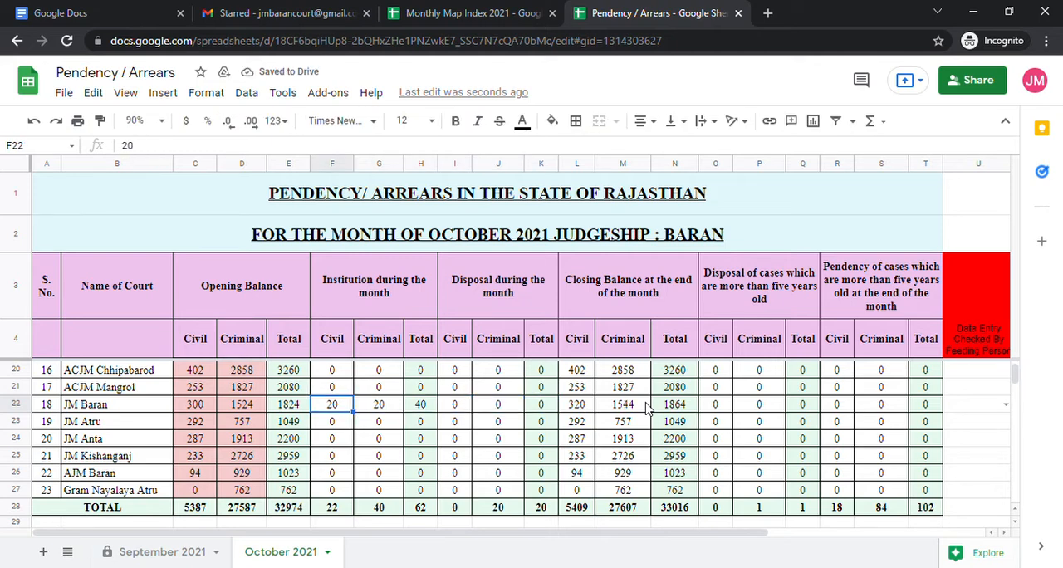
key("Right")
key("Right")
key("Right")
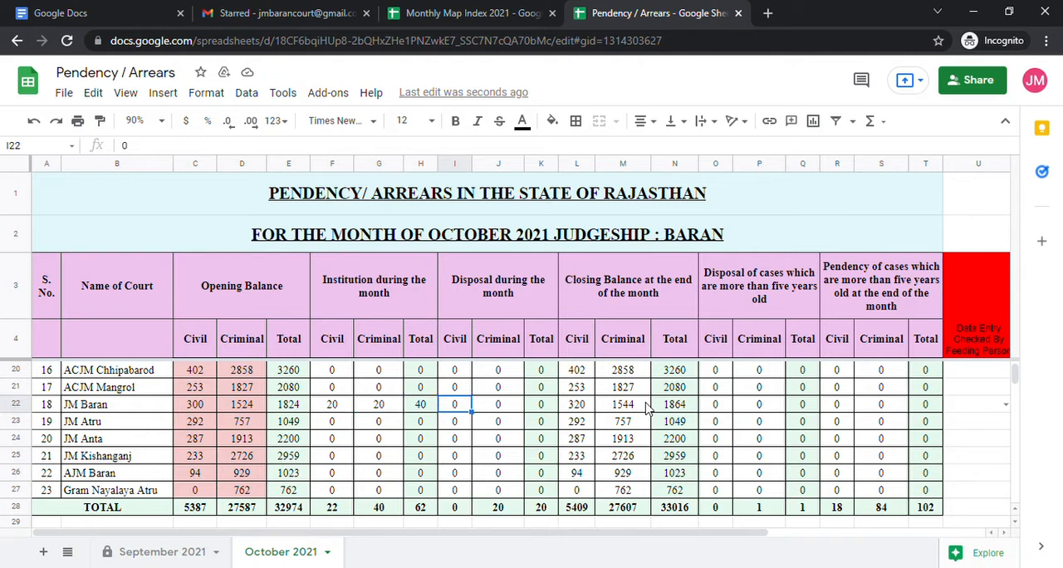
type("10")
key("Right")
type("10")
key("Right")
key("Right")
key("Right")
key("Right")
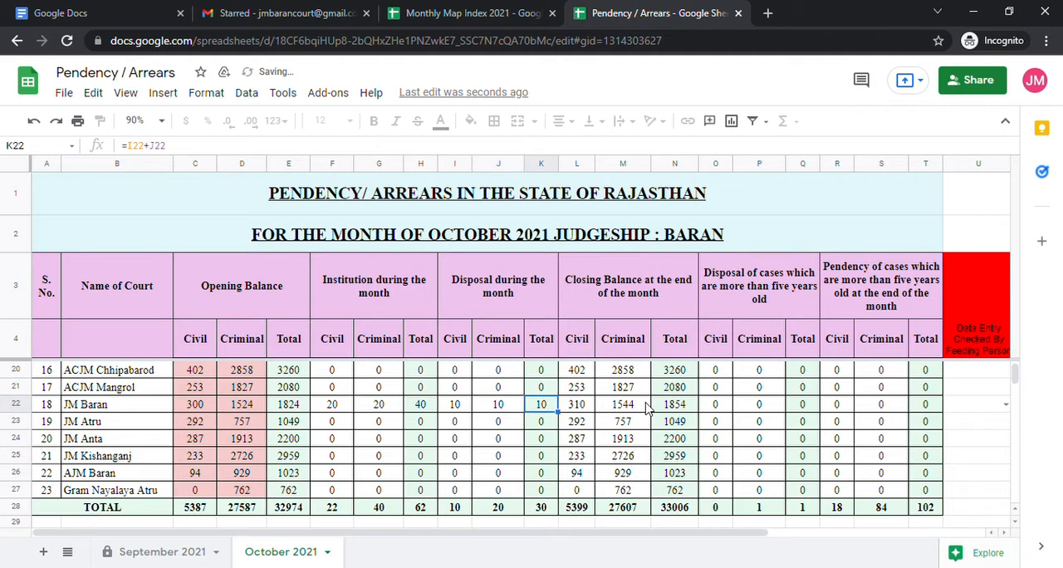
Enter 5 civil and 5 criminal cases under disposal of cases more than five years old for JM Baran.
key("Right")
type("5")
key("Right")
type("5")
key("Right")
key("Right")
Enter 5 civil and 5 criminal cases under pendency of cases more than five years old for JM Baran.
type("5")
key("Right")
type("5")
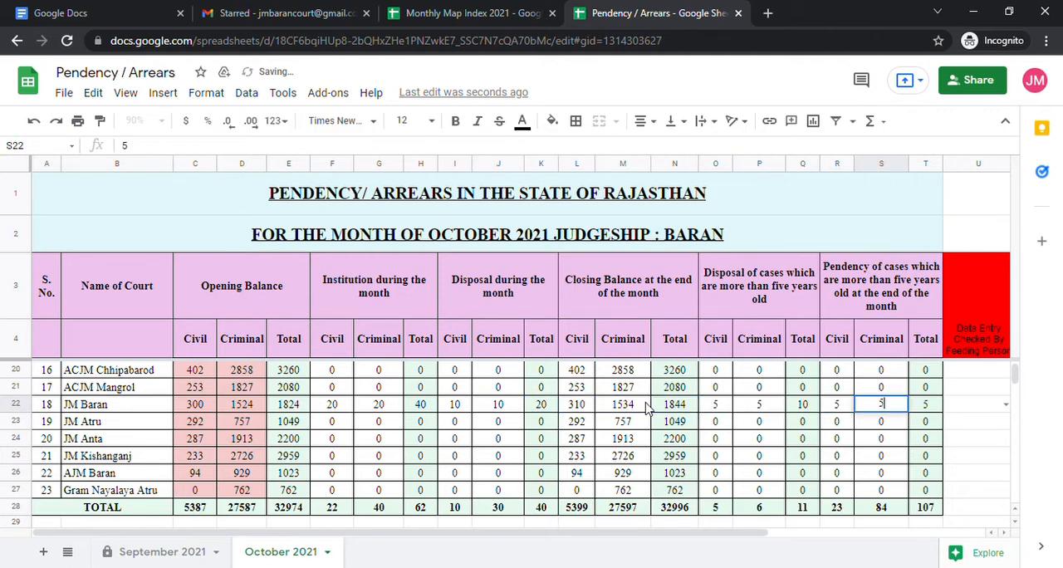
key("Right")
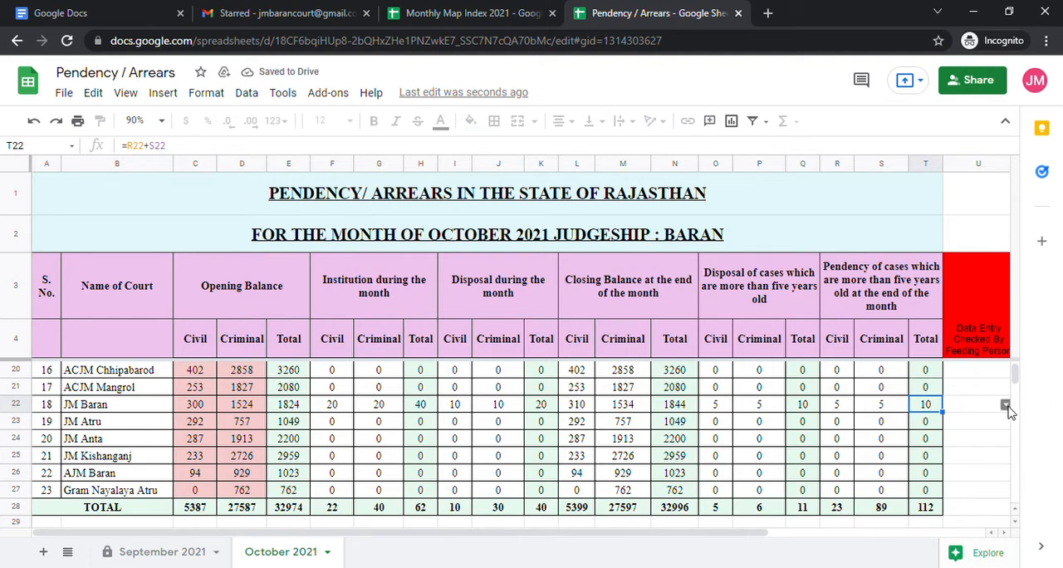
left_click(1006, 408)
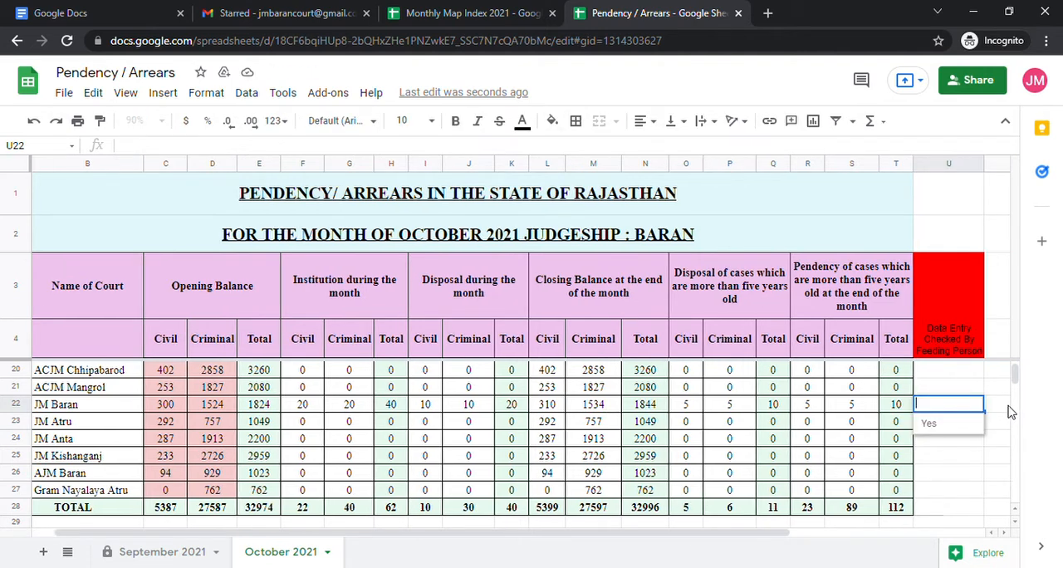
left_click(947, 425)
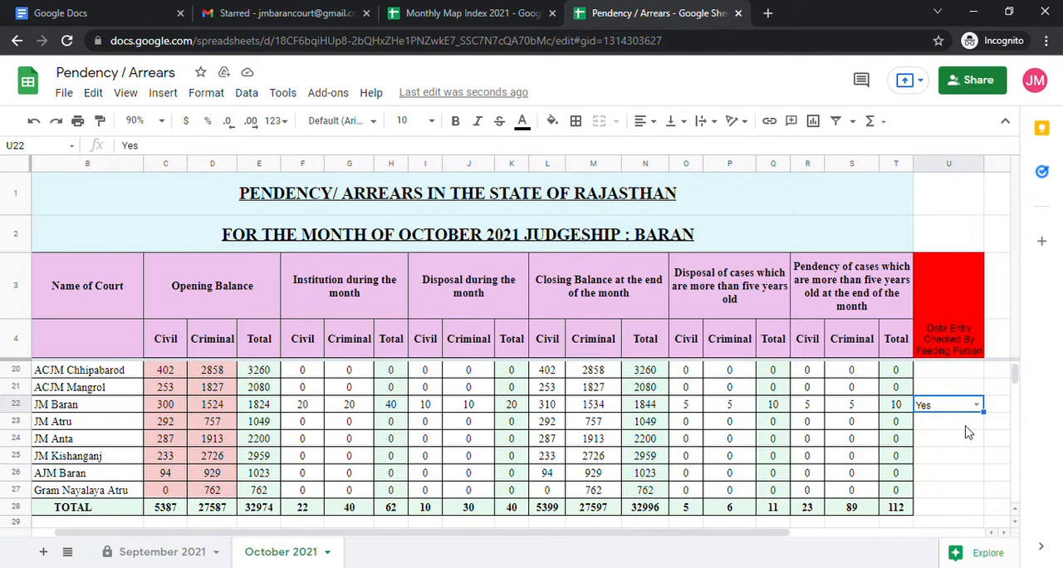
double_click(977, 406)
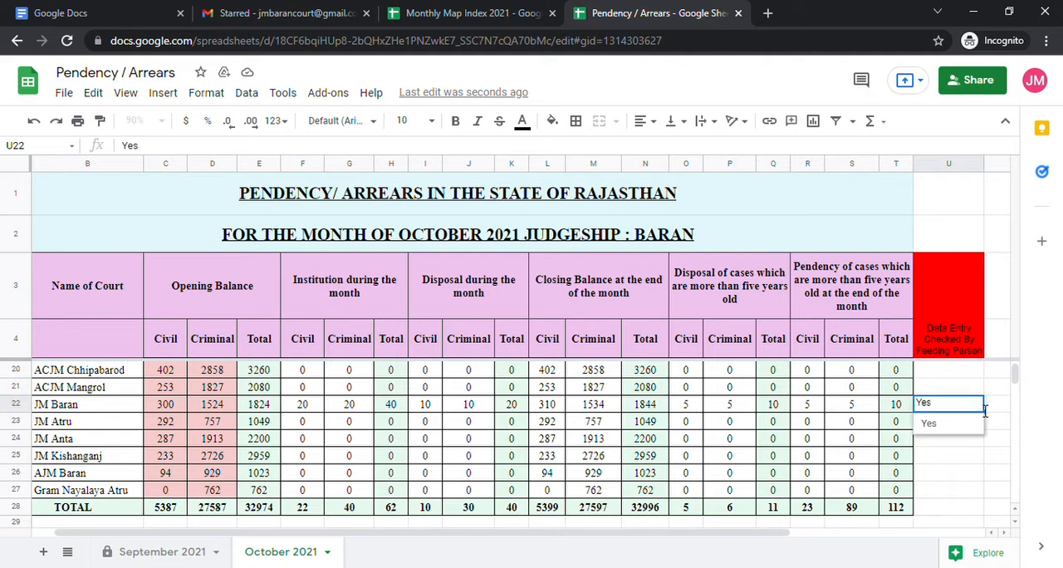
left_click(957, 427)
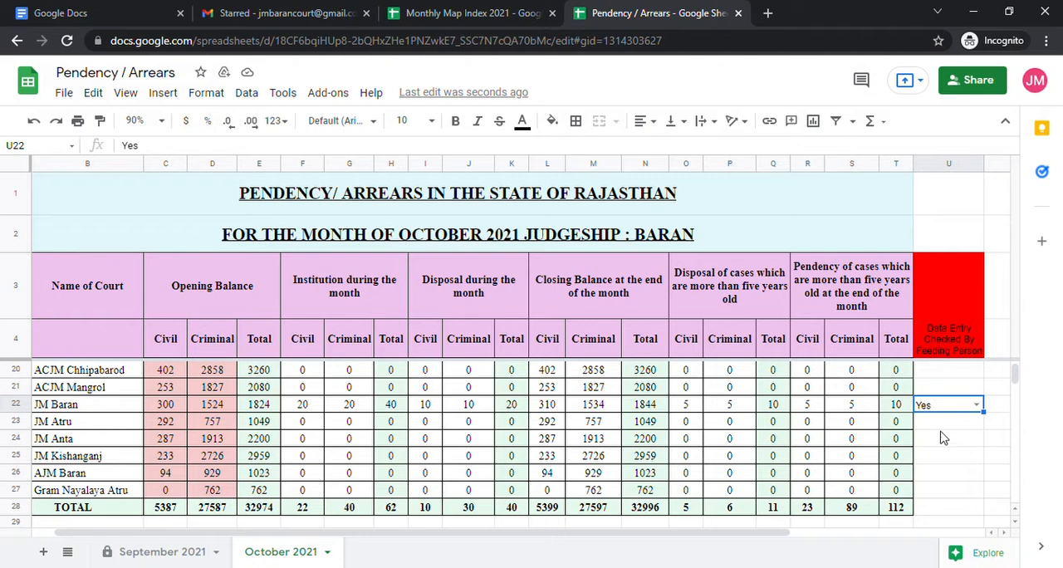
left_click(996, 437)
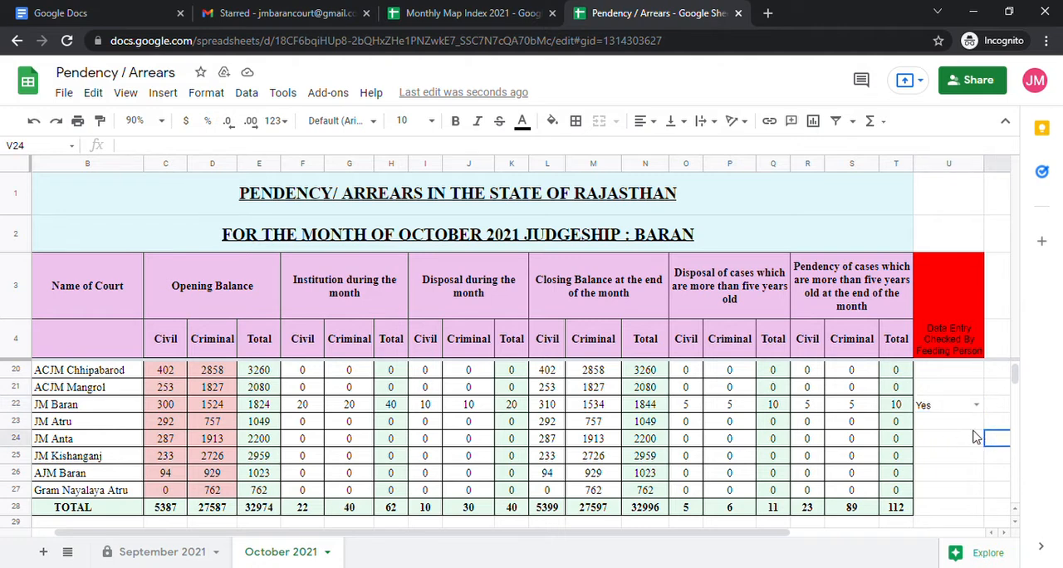
left_click(896, 405)
left_click_drag(902, 412, 2, 405)
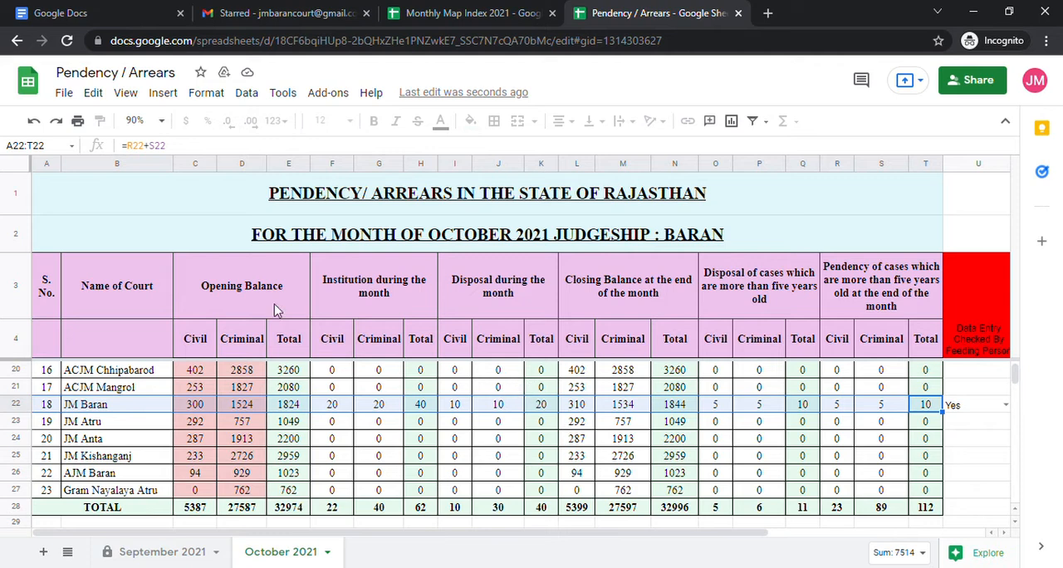
left_click(80, 122)
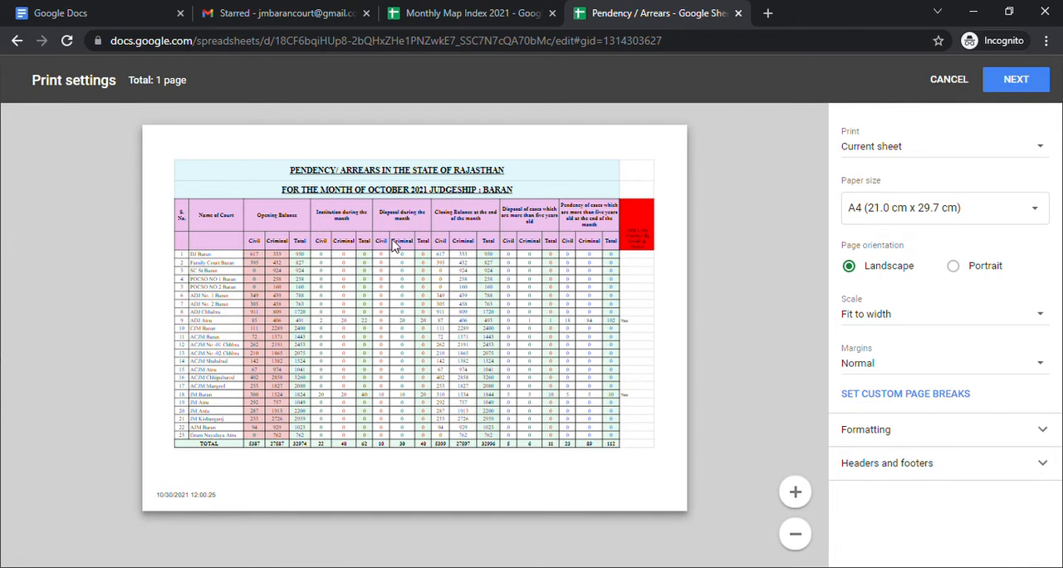
left_click(950, 155)
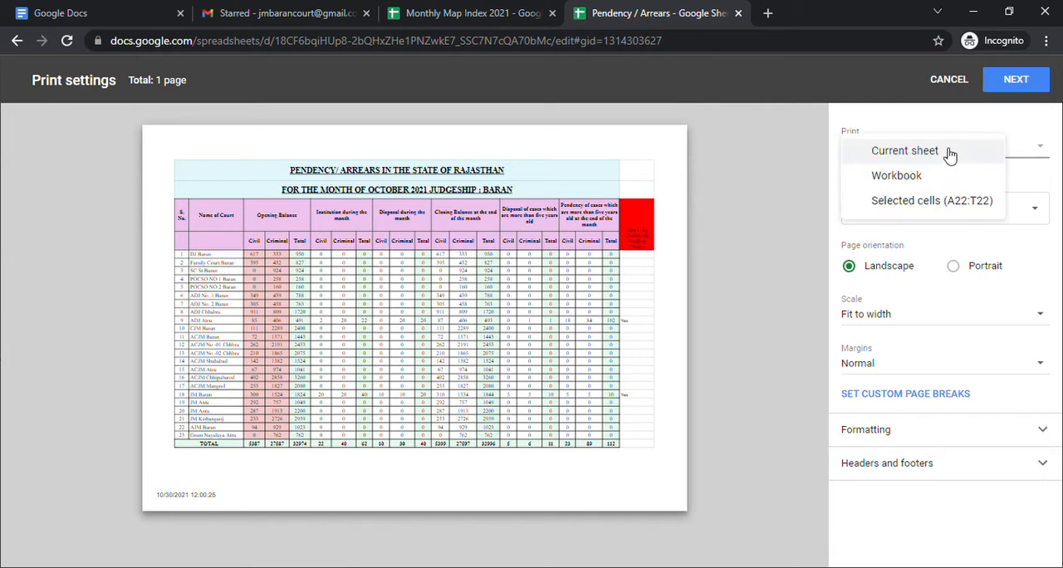
left_click(929, 203)
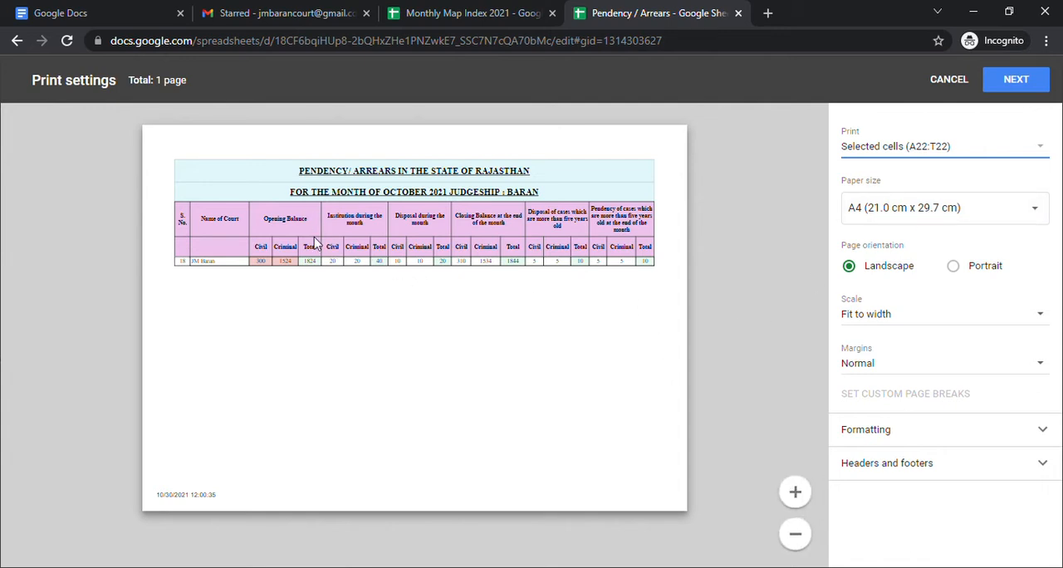
left_click(800, 495)
left_click(799, 496)
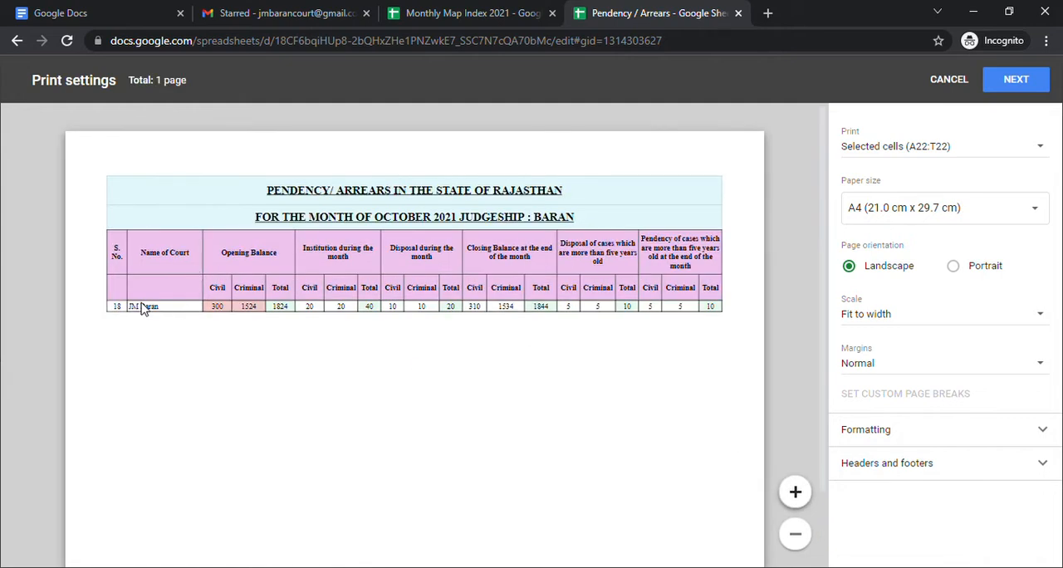
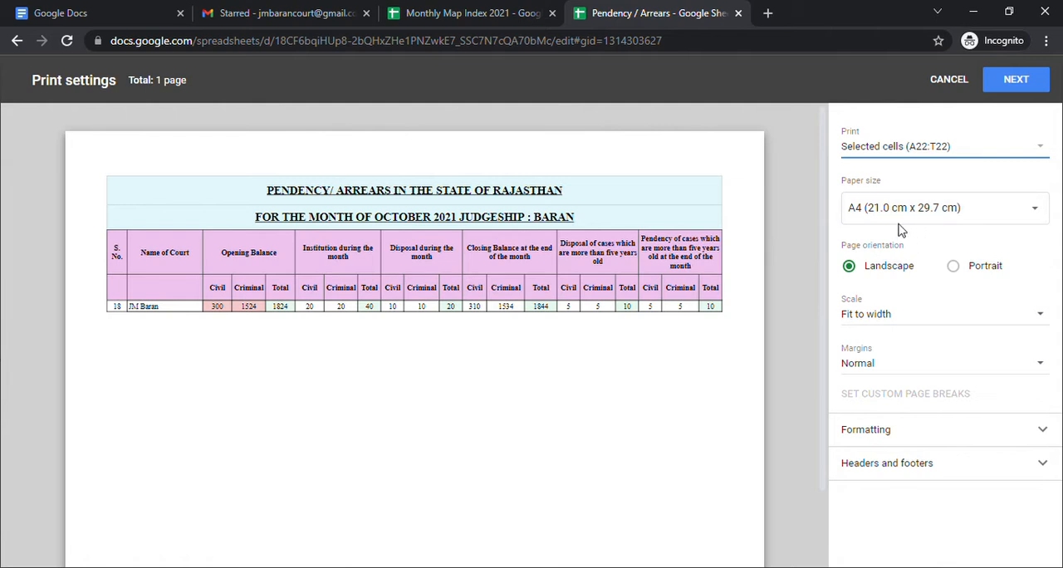
Set the paper size to A4, proceed to printing, choose Save as PDF as the destination, and cancel the print.
left_click(901, 210)
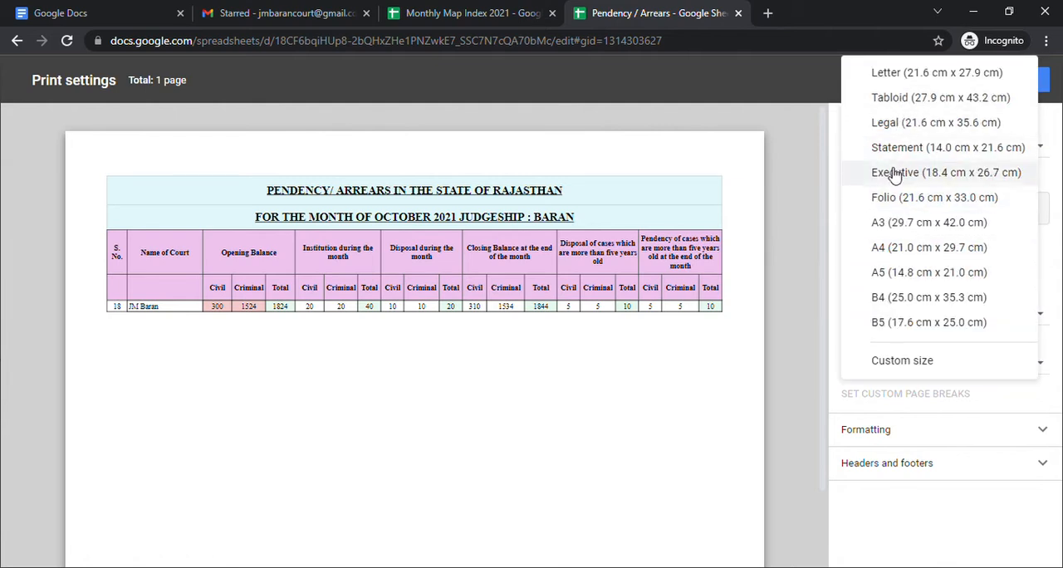
left_click(902, 248)
left_click(1017, 79)
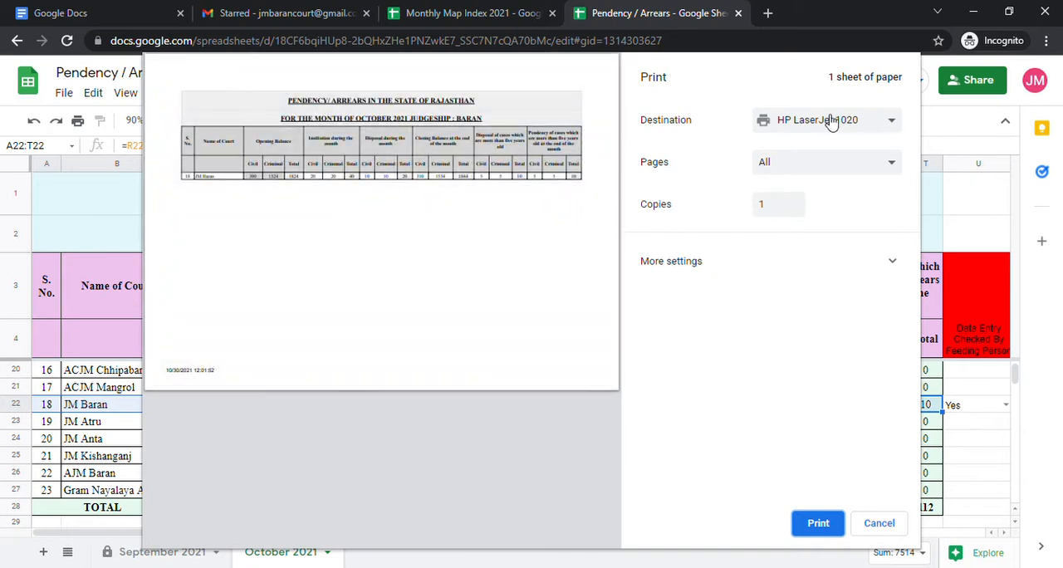
left_click(808, 131)
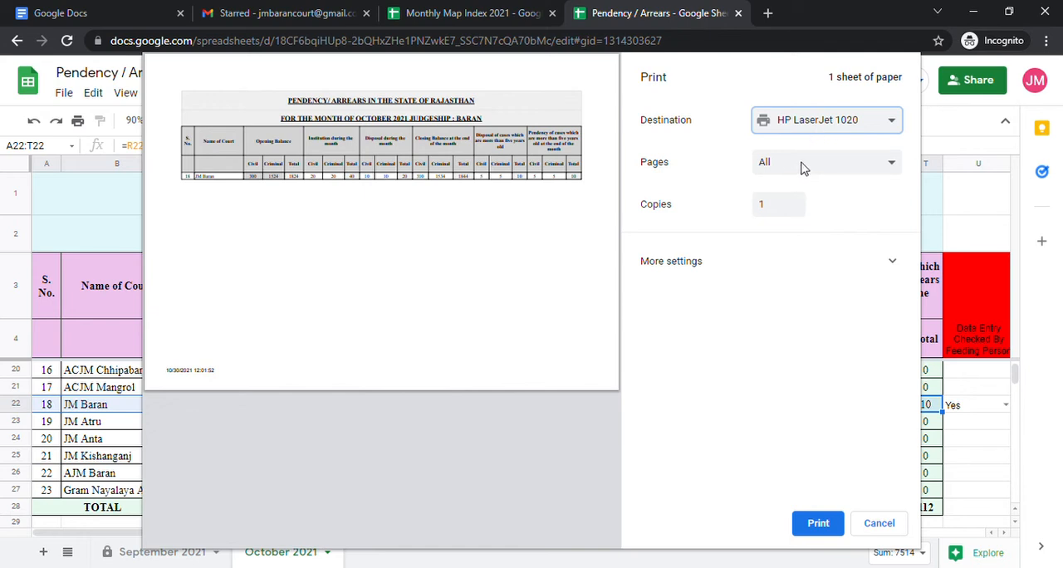
key("Down")
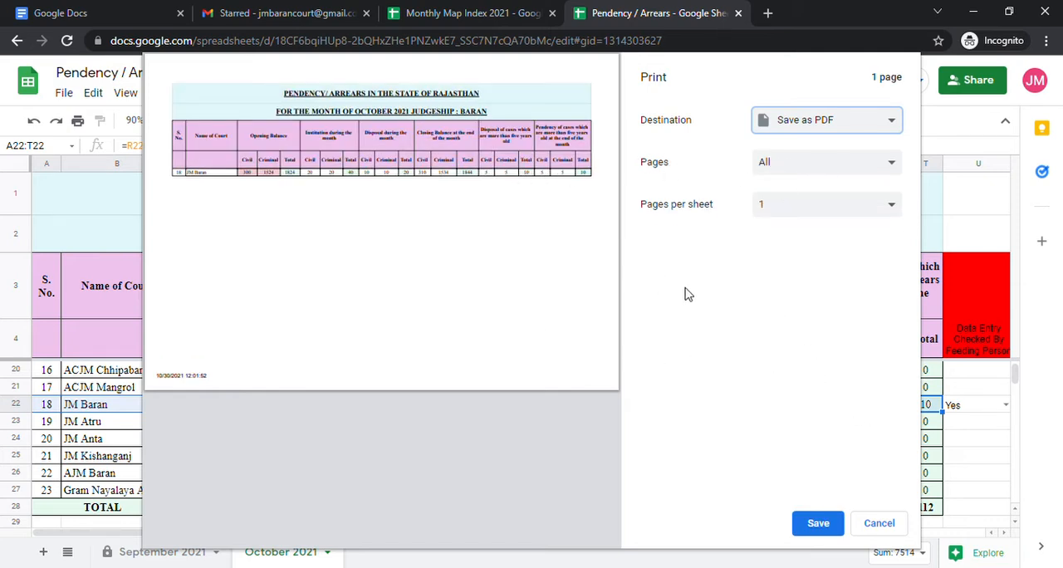
left_click(881, 523)
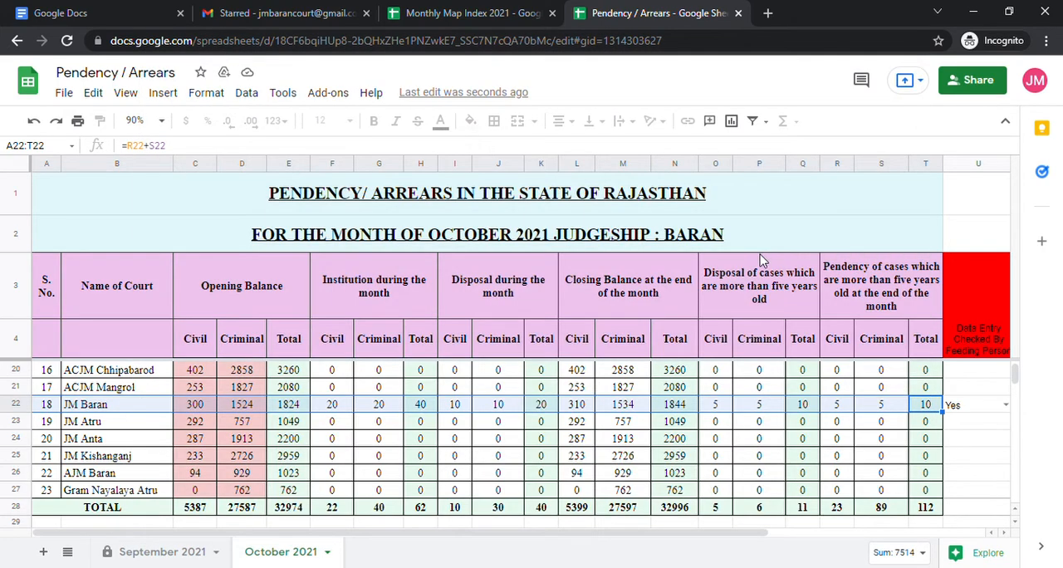
scroll(762, 260, "down", 1)
scroll(674, 389, "up", 5)
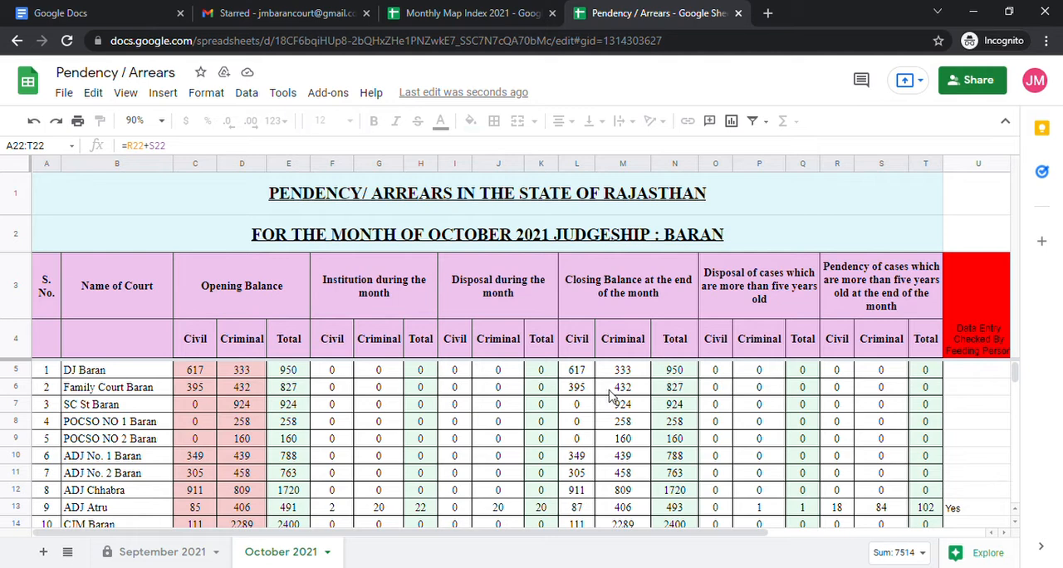
scroll(610, 397, "down", 2)
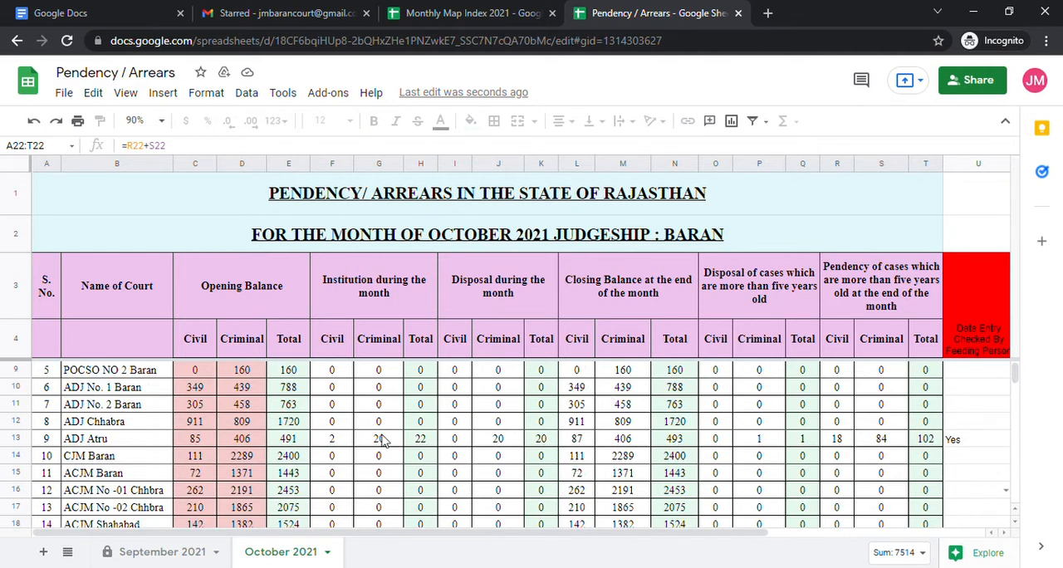
left_click(69, 96)
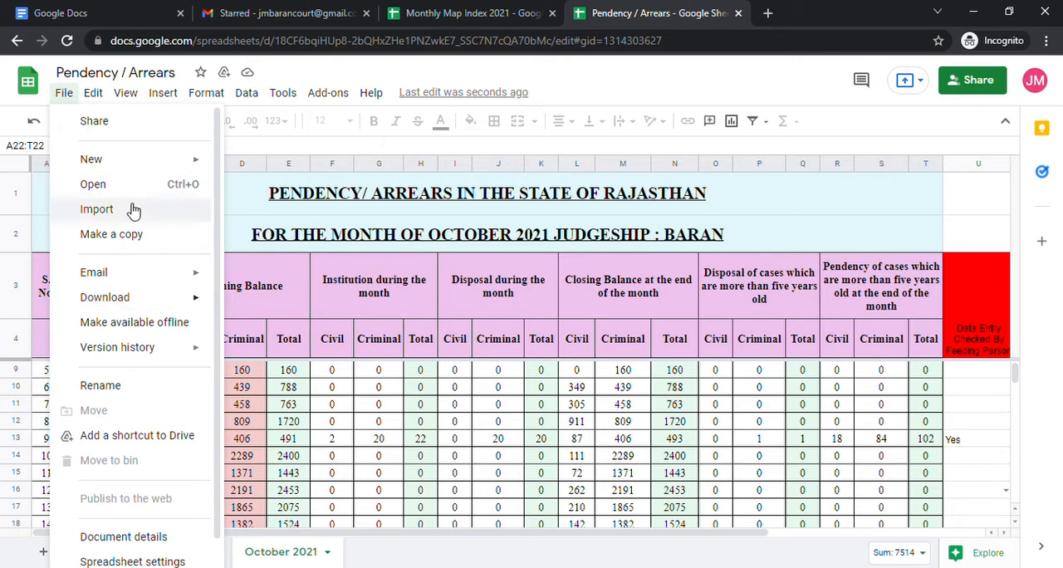
left_click(379, 443)
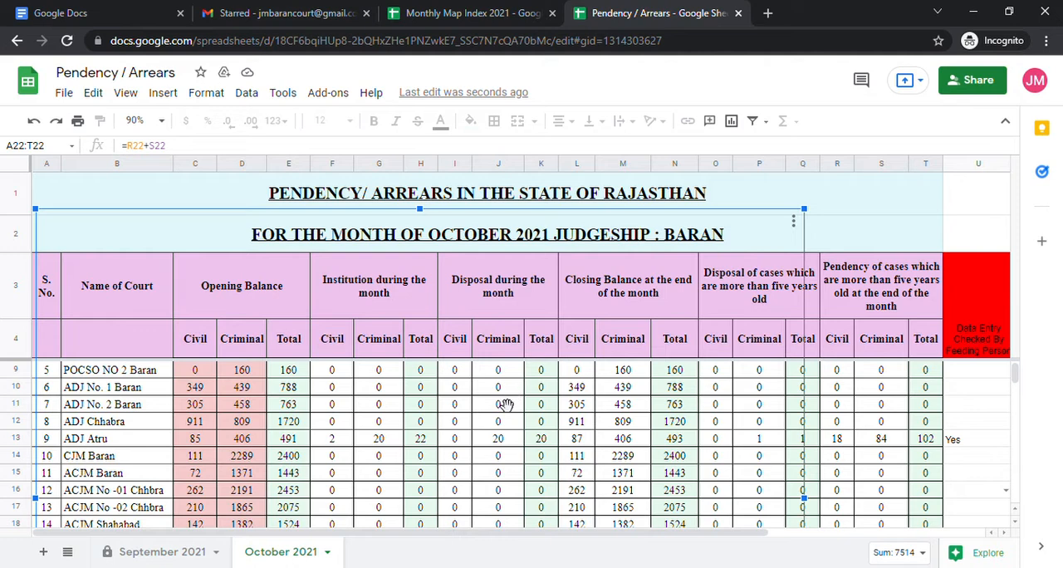
left_click(881, 406)
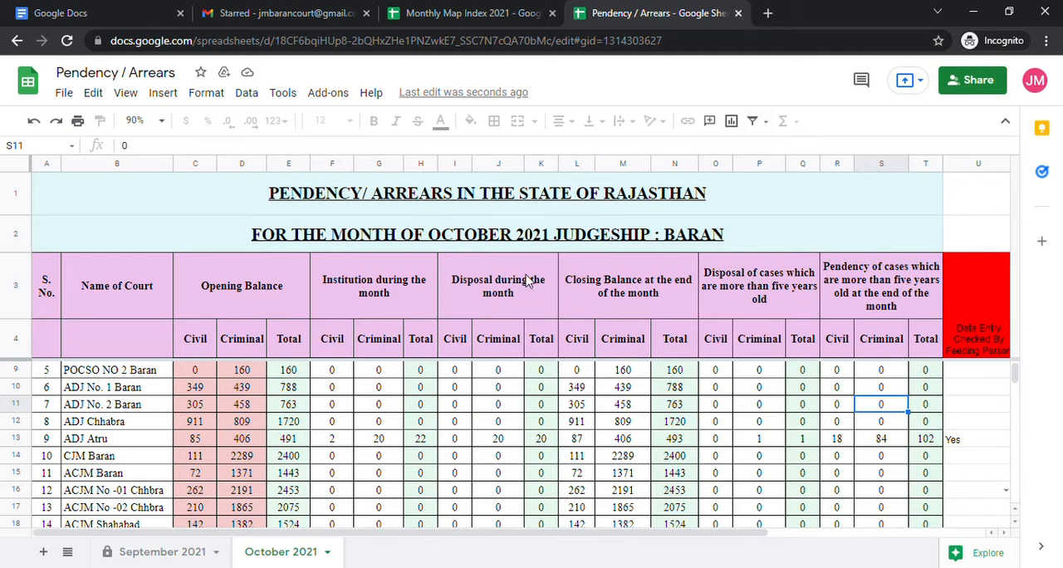
scroll(525, 281, "down", 3)
scroll(531, 274, "up", 5)
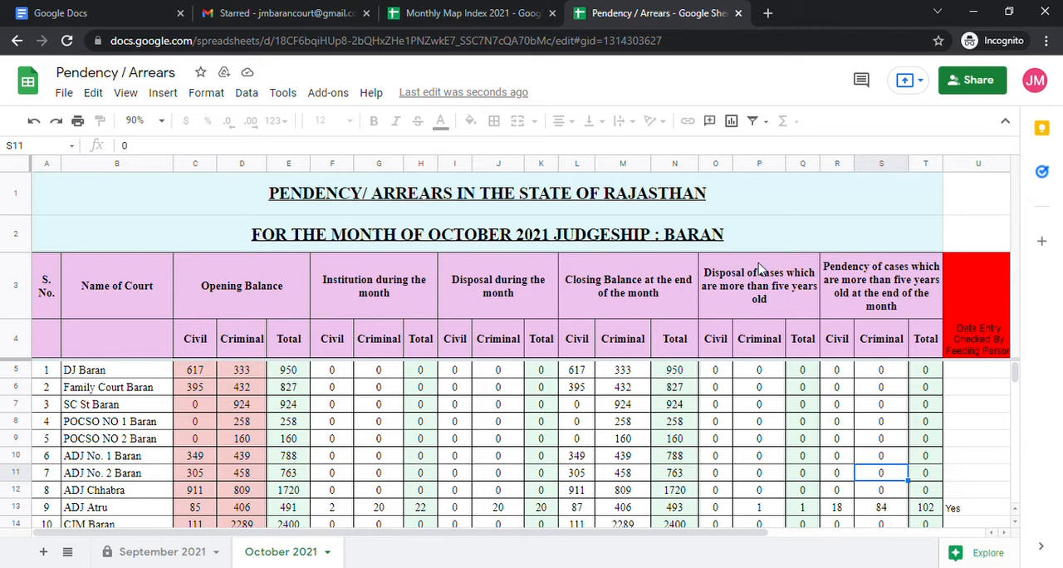
left_click(737, 12)
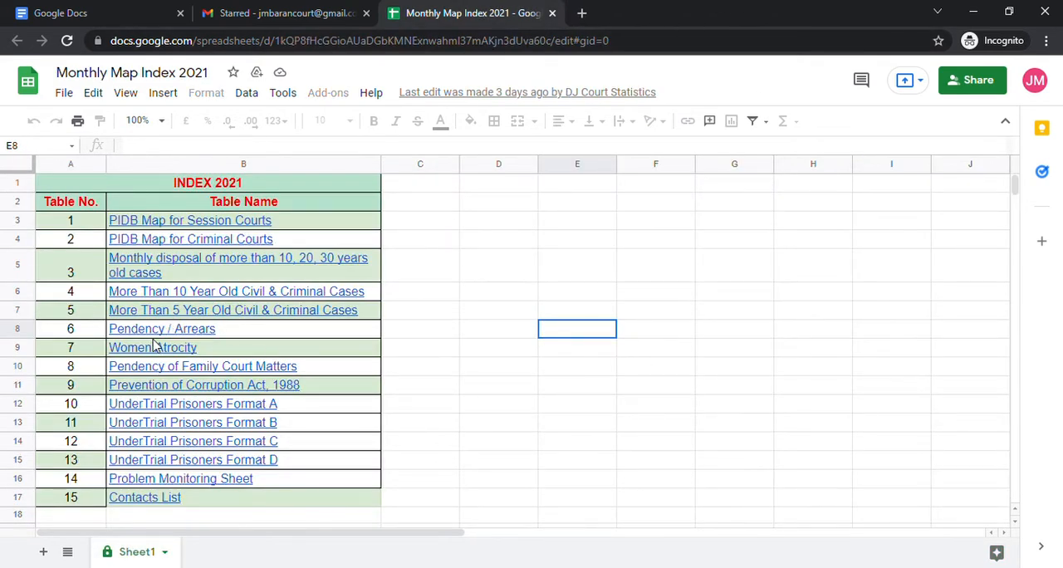
mouse_move(164, 338)
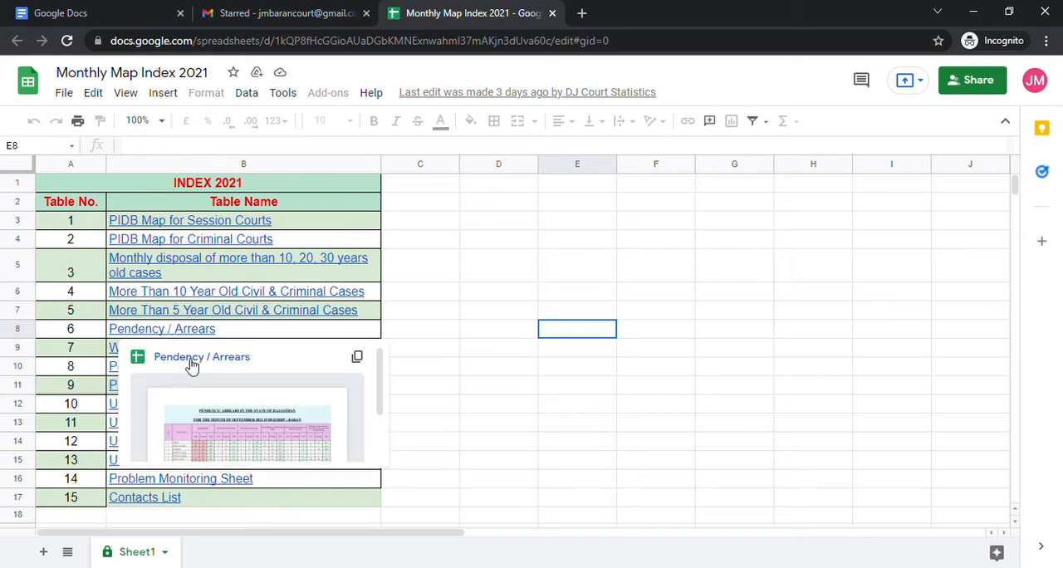
left_click(191, 360)
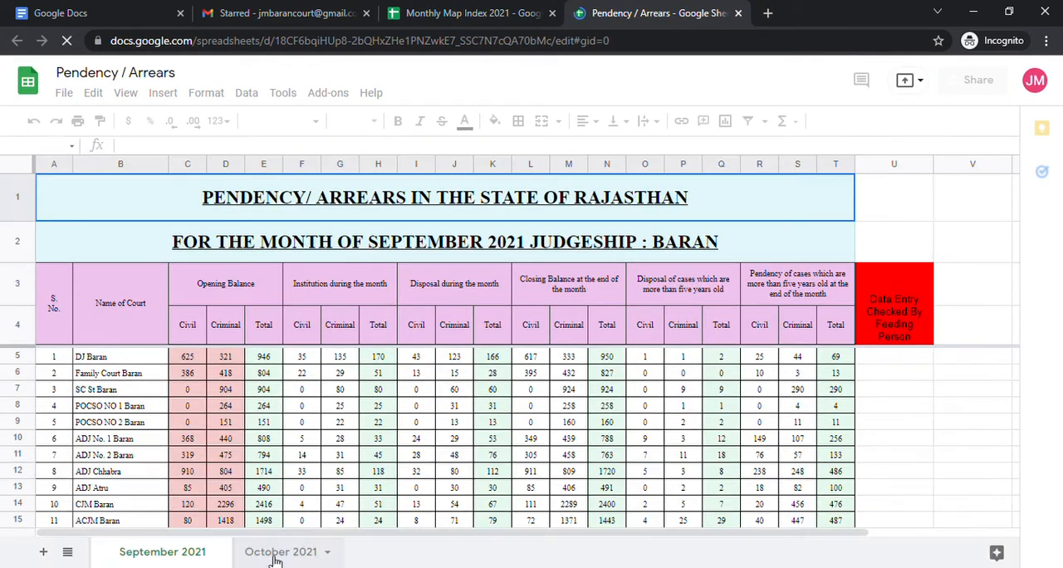
left_click(278, 554)
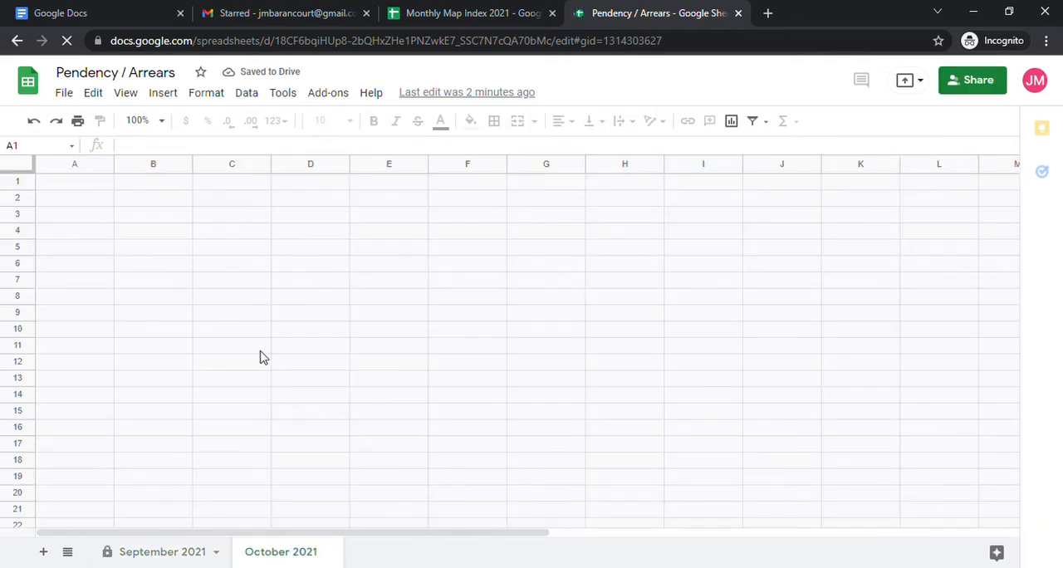
scroll(233, 390, "down", 4)
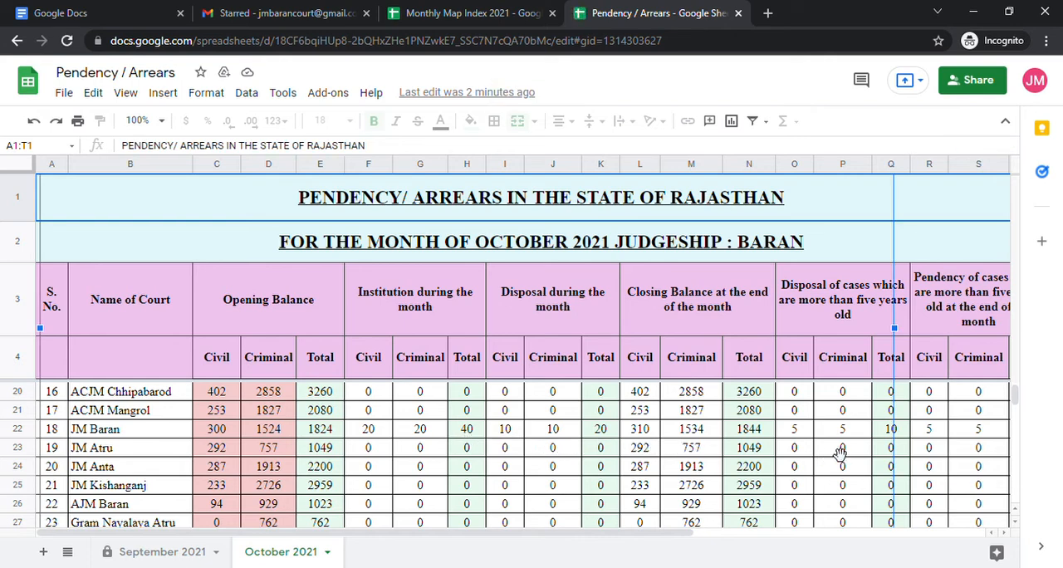
left_click(970, 432)
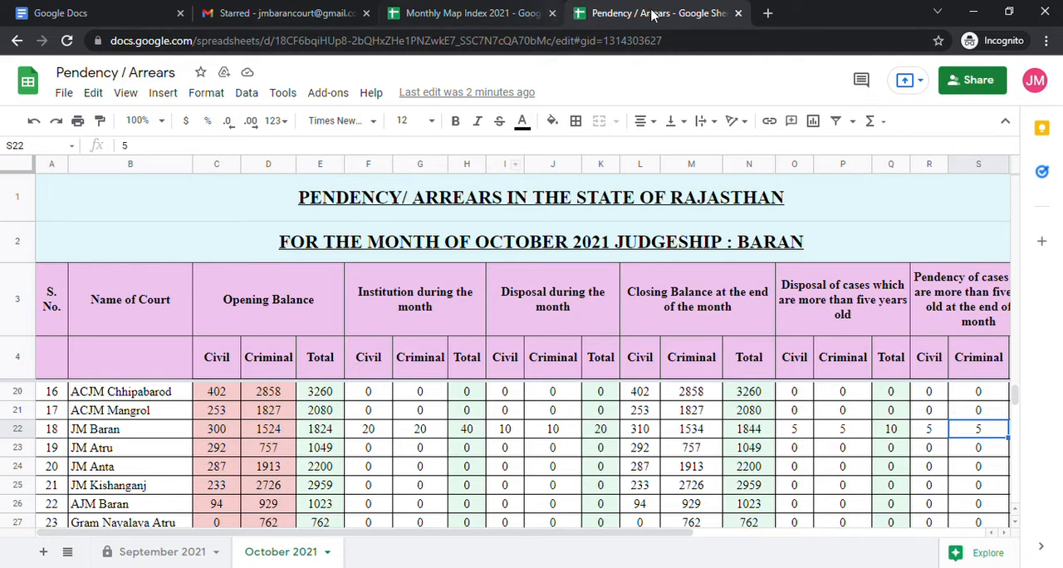
Close Pendency / Arrears and open the October 2021 sheet of the More Than 5 Year table from the index.
left_click(738, 14)
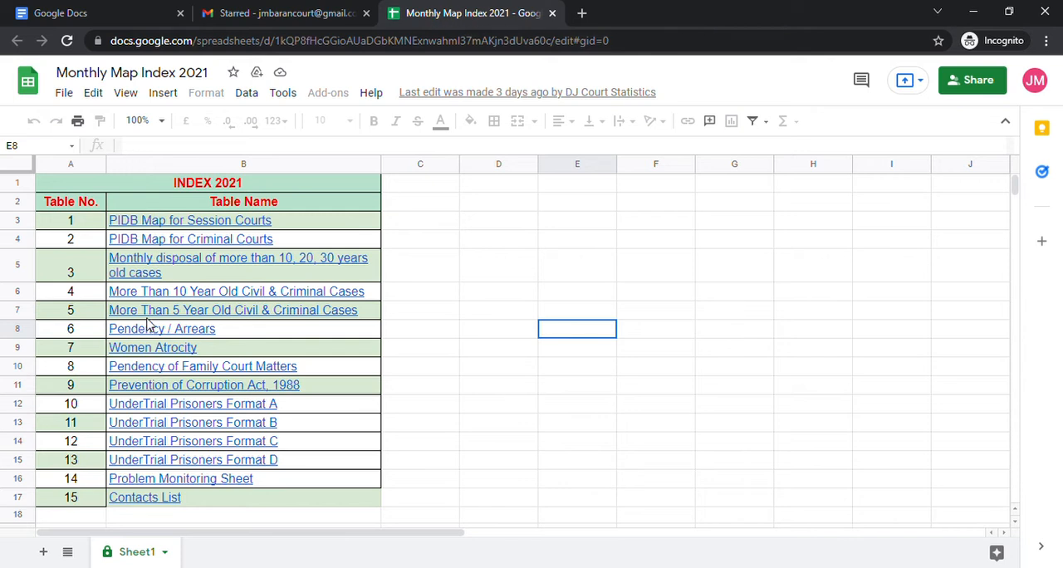
mouse_move(163, 312)
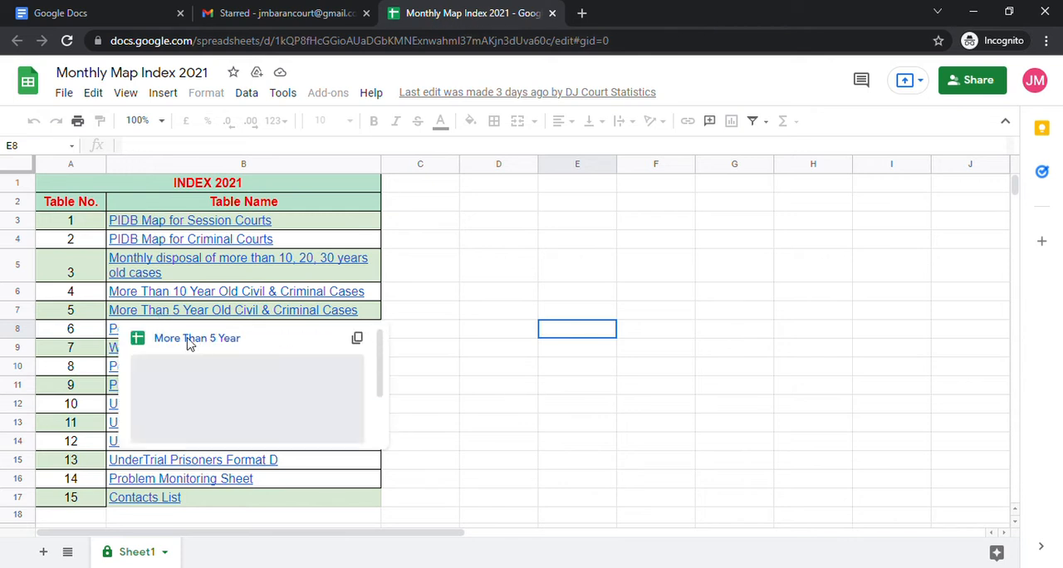
left_click(190, 339)
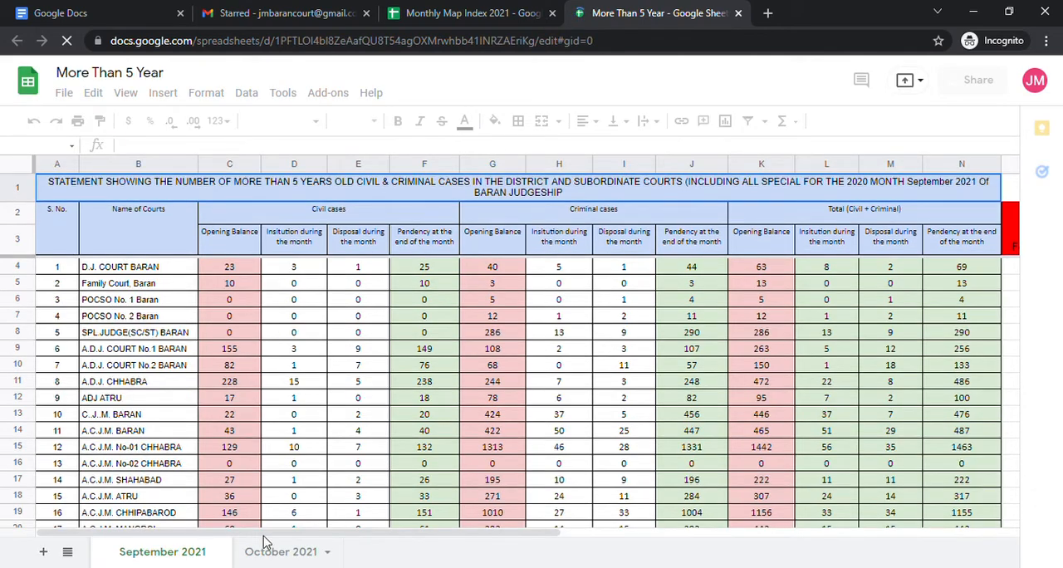
left_click(274, 551)
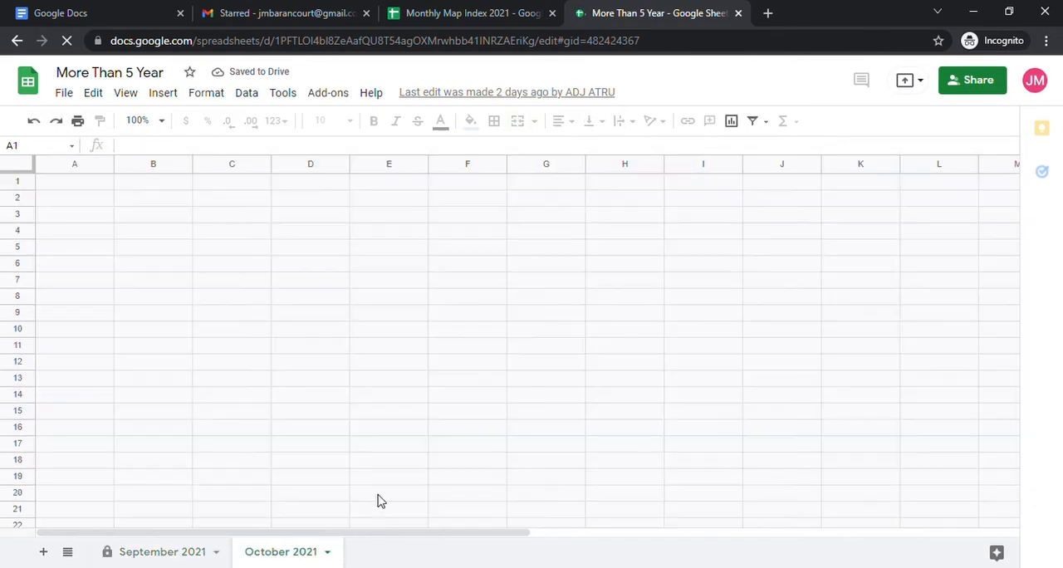
scroll(359, 434, "down", 4)
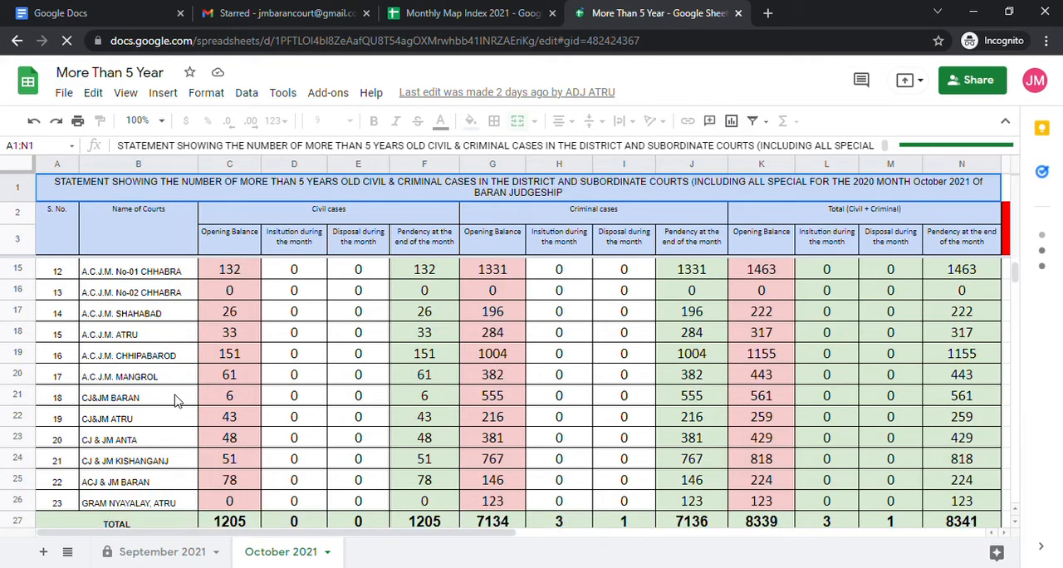
Locate the CJ&JM Baran row's civil institution and disposal cells, and try to edit its civil opening balance.
left_click(163, 404)
left_click(290, 398)
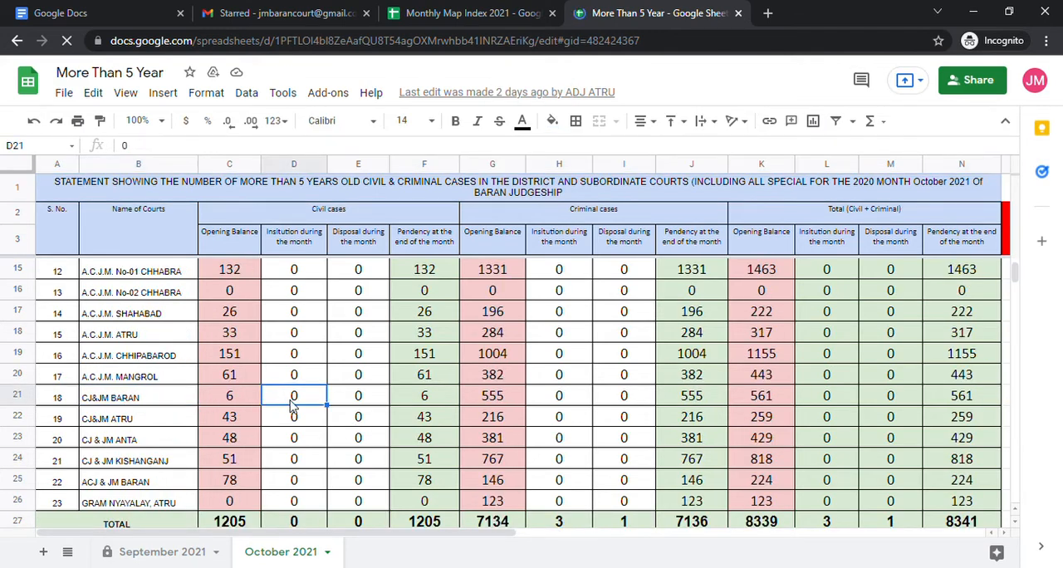
left_click(362, 398)
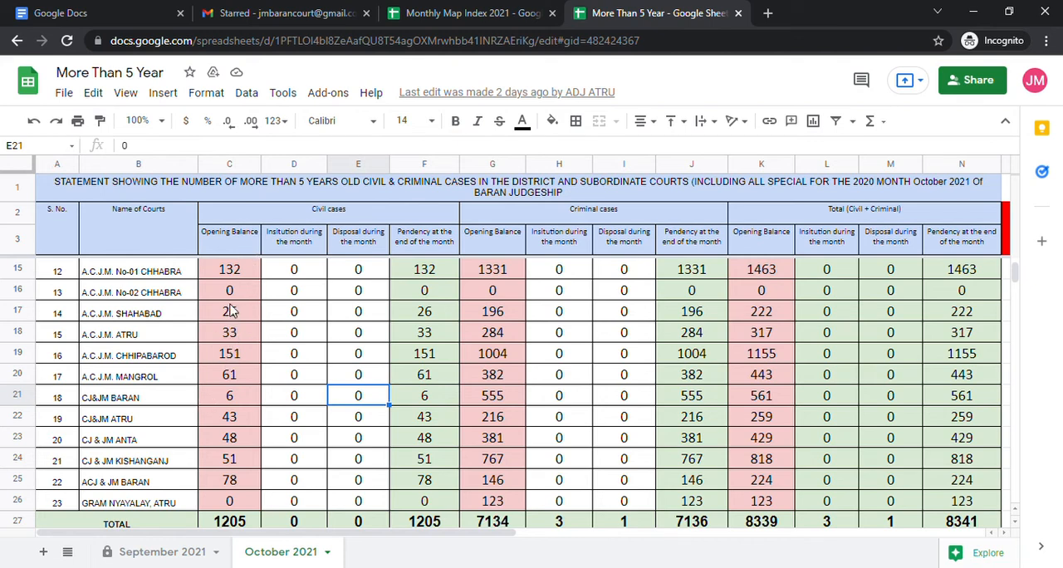
double_click(238, 401)
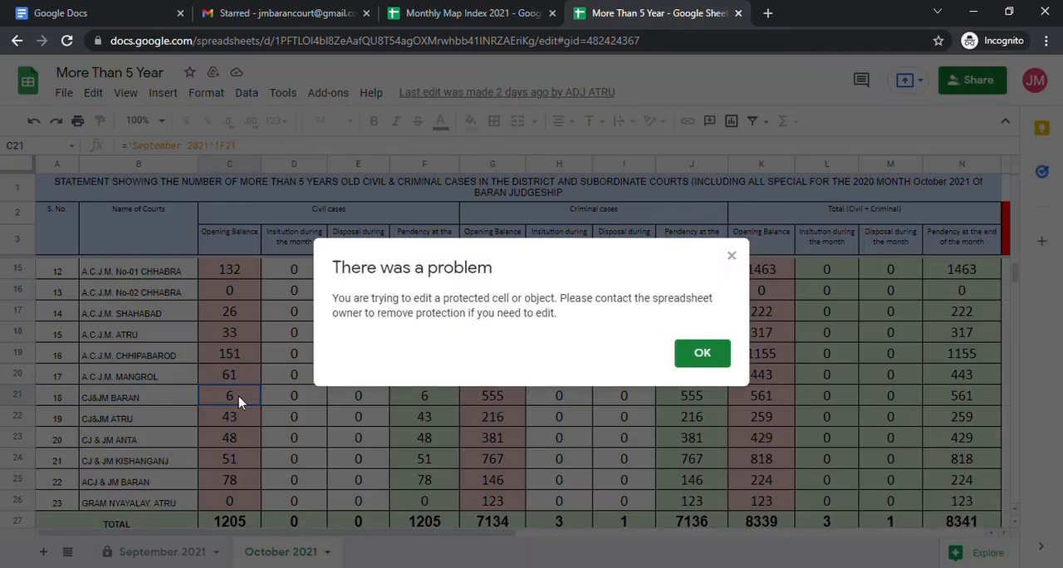
left_click(698, 353)
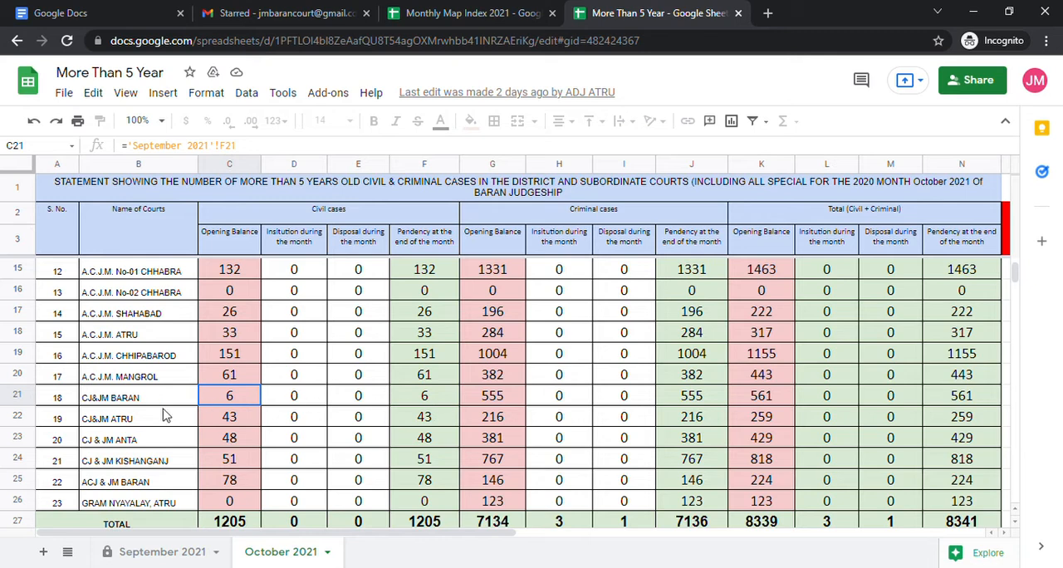
left_click(1033, 80)
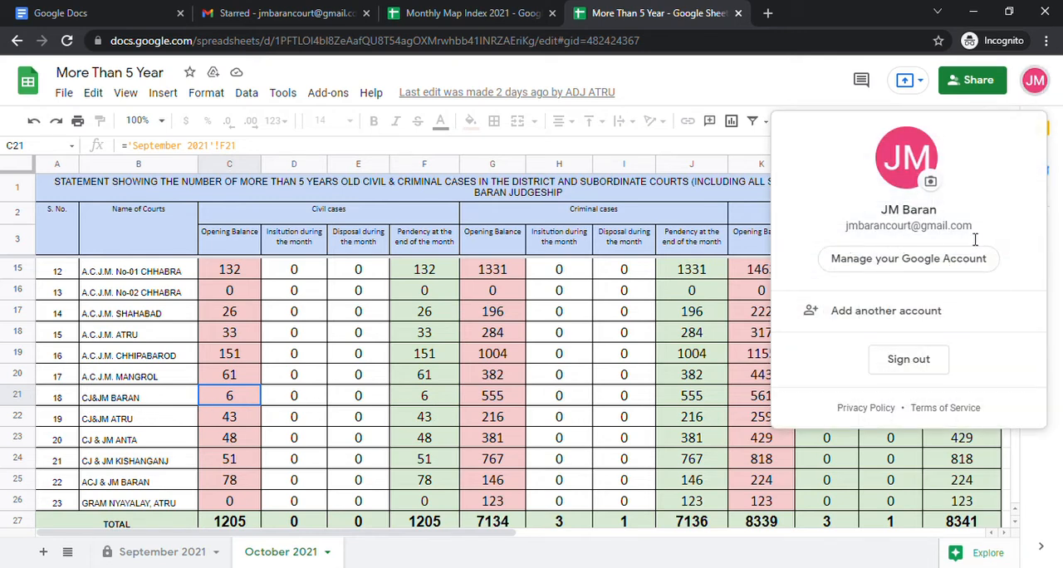
left_click(141, 400)
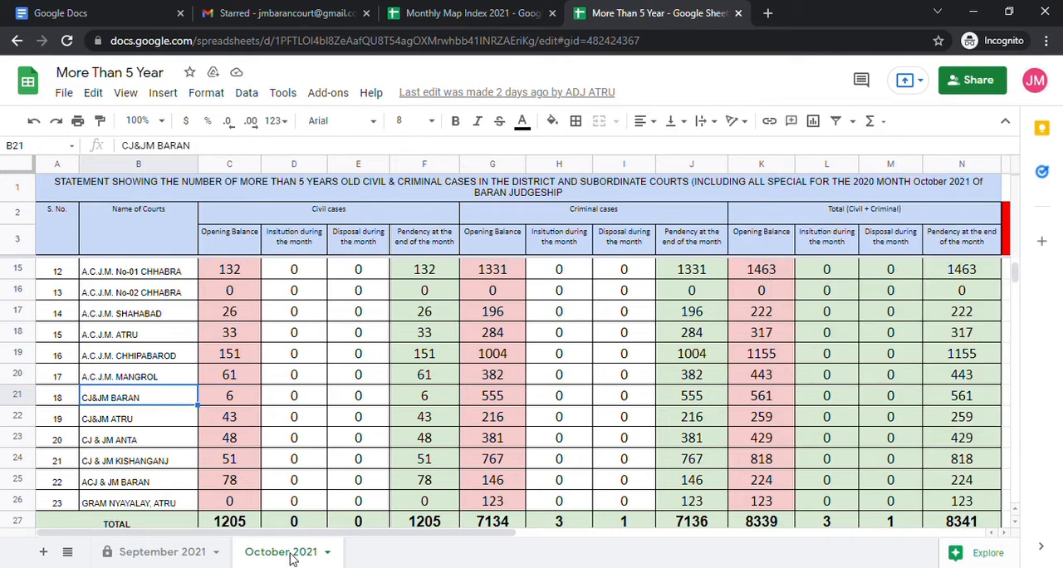
left_click(11, 401)
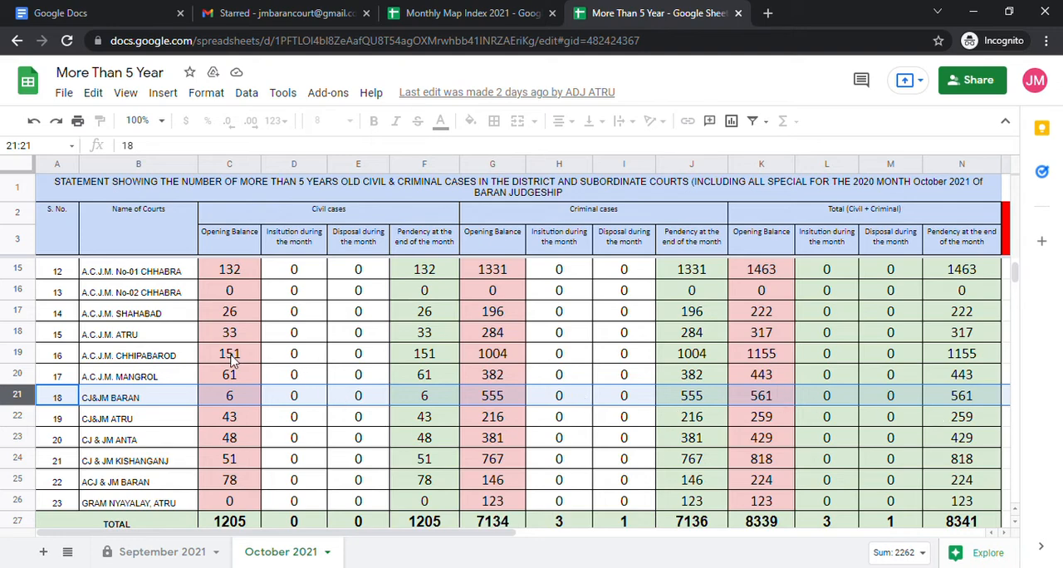
Try to edit the civil and criminal institution and disposal cells in the A.C.J.M. Mangrol row.
double_click(309, 378)
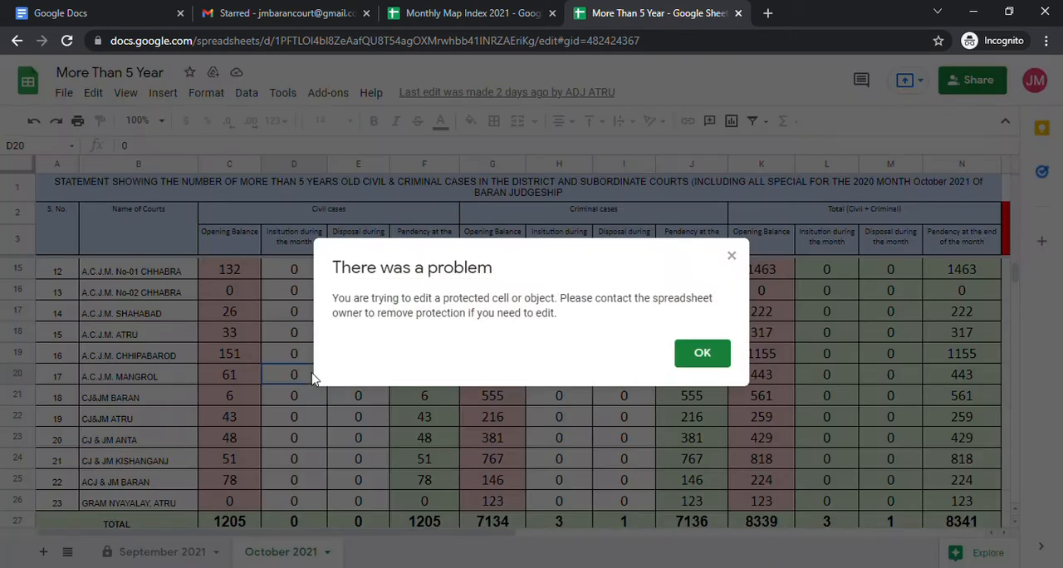
left_click(699, 353)
double_click(362, 376)
left_click(699, 353)
left_click(517, 381)
double_click(595, 381)
left_click(705, 357)
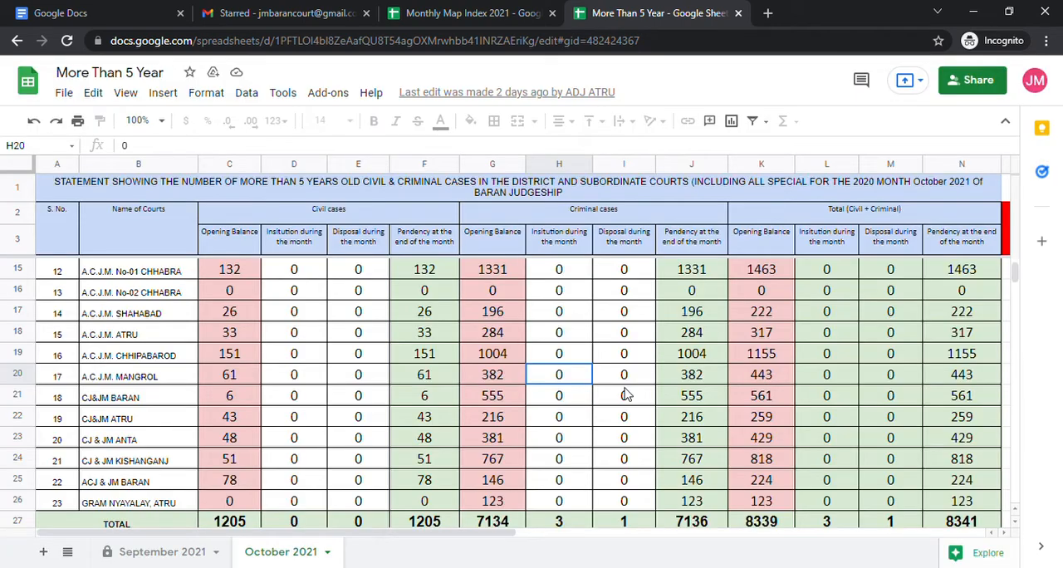
left_click_drag(333, 532, 573, 528)
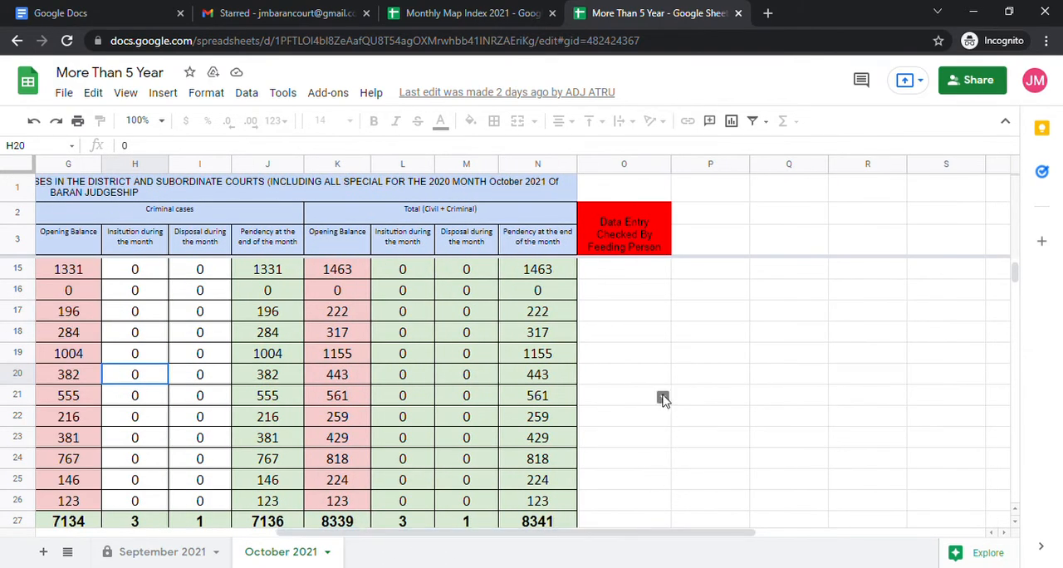
double_click(662, 400)
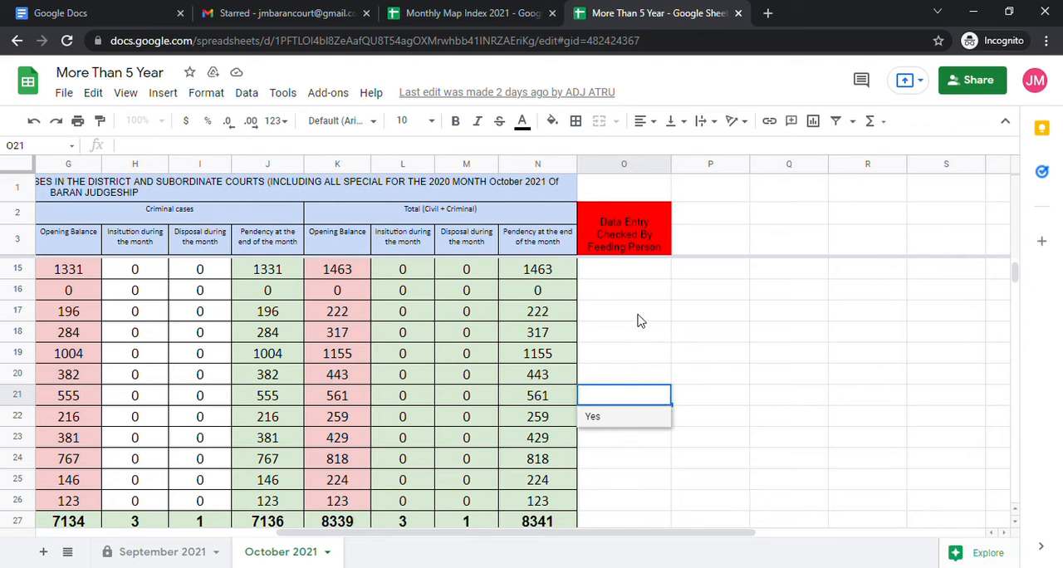
left_click(624, 363)
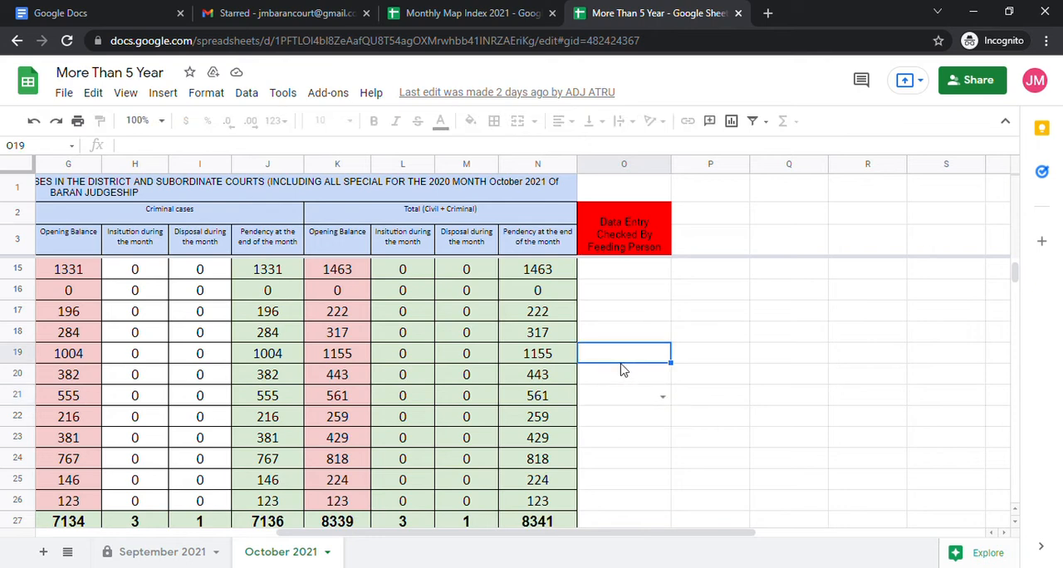
left_click_drag(487, 534, 438, 541)
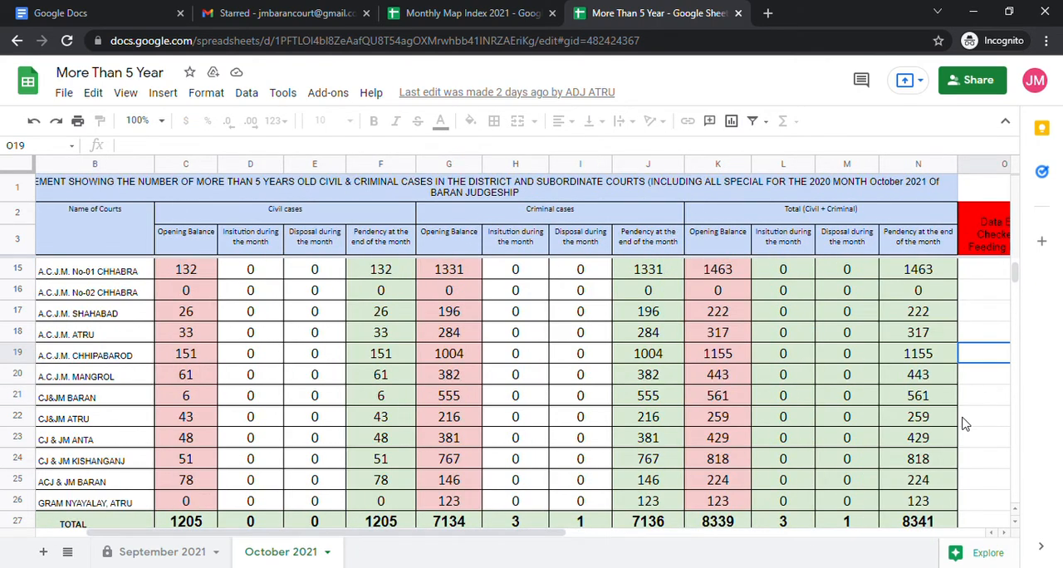
Try to edit the Data Entry Checked By Feeding Person cells in the A.C.J.M. Baran and ADJ Atru rows.
scroll(980, 403, "down", 3)
scroll(978, 394, "up", 5)
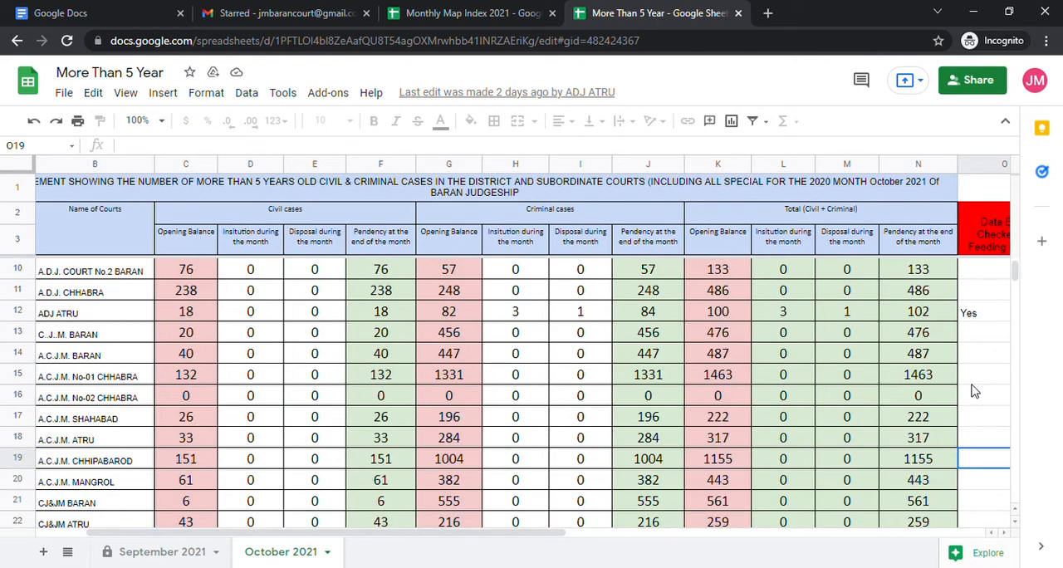
scroll(290, 477, "down", 2)
scroll(290, 475, "down", 1)
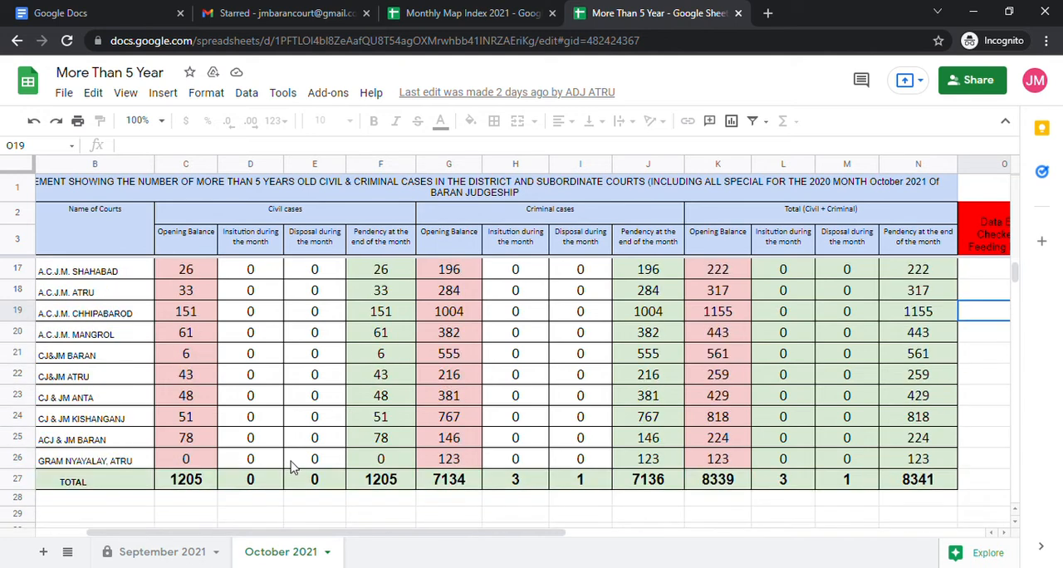
scroll(295, 457, "up", 4)
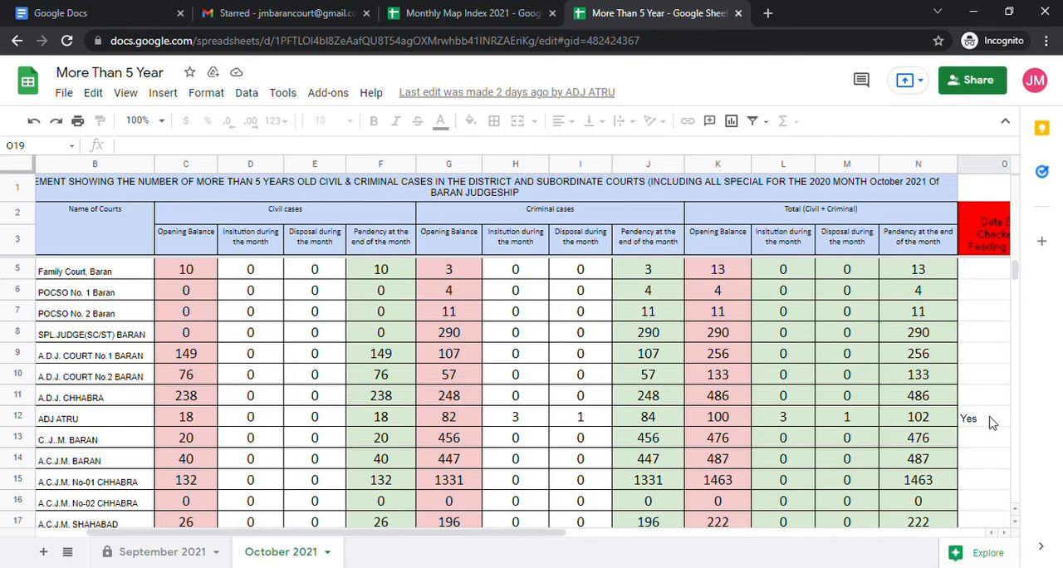
scroll(988, 422, "down", 4)
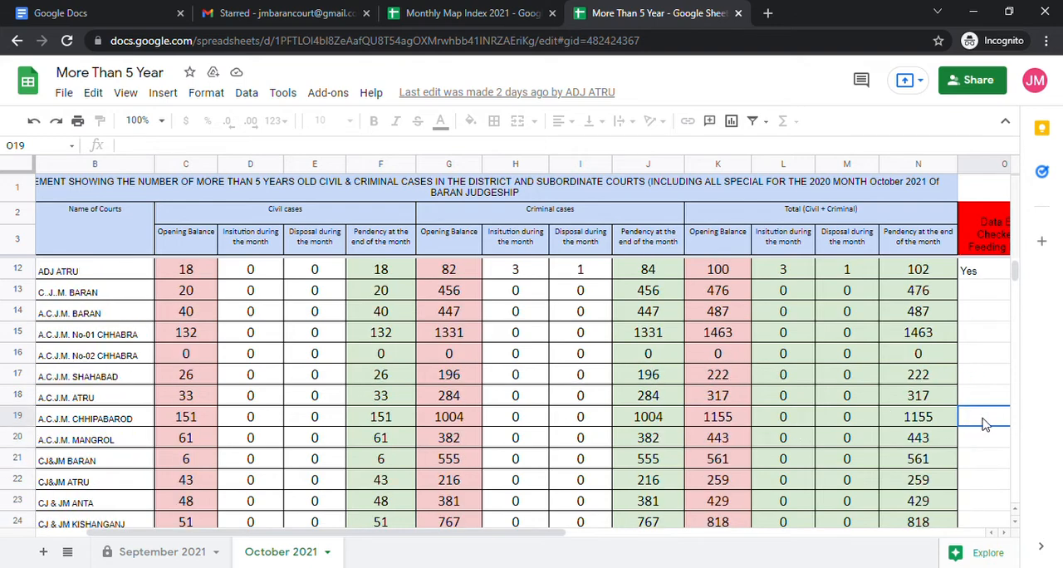
double_click(974, 312)
left_click(703, 357)
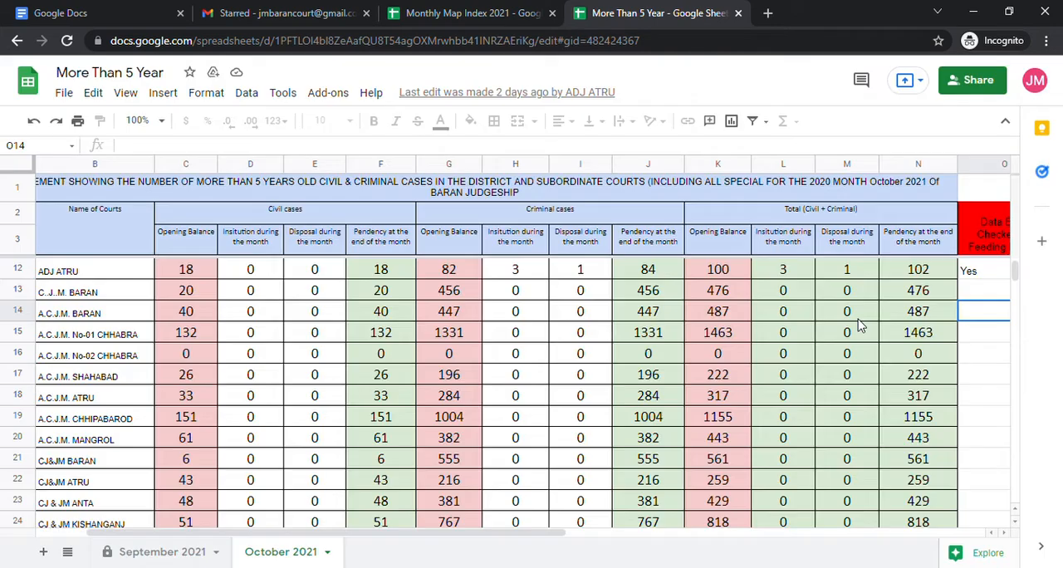
left_click(992, 277)
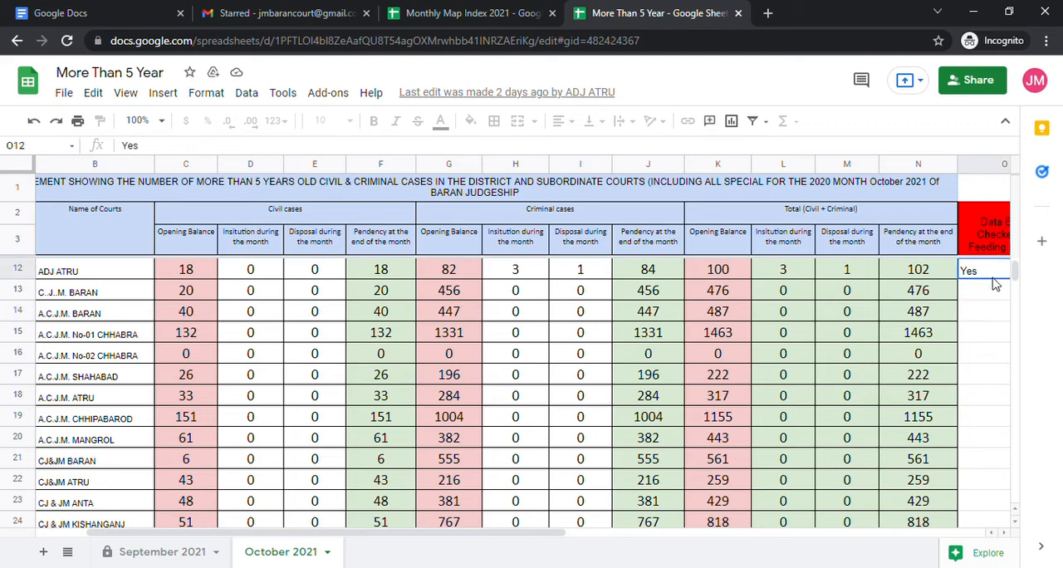
double_click(992, 278)
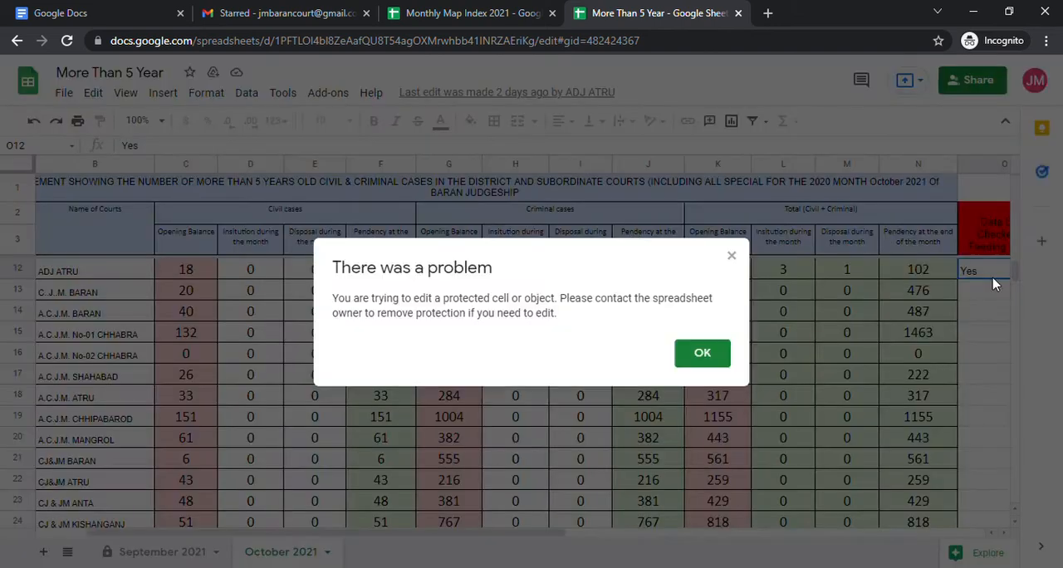
left_click(701, 357)
scroll(316, 220, "up", 3)
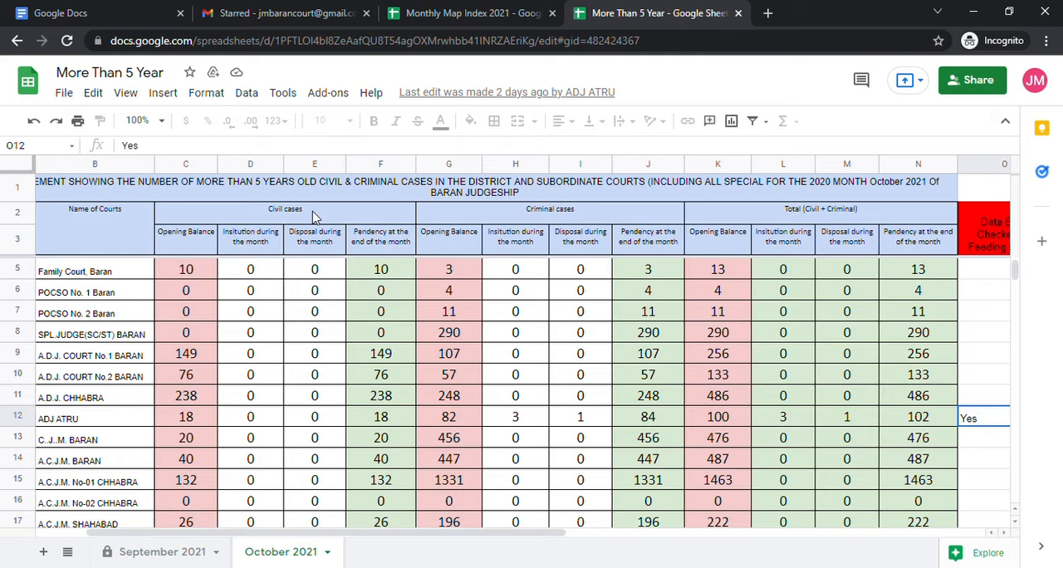
Close the More Than 5 Year spreadsheet and open the Problem Monitoring Sheet from the Monthly Map Index.
left_click(738, 13)
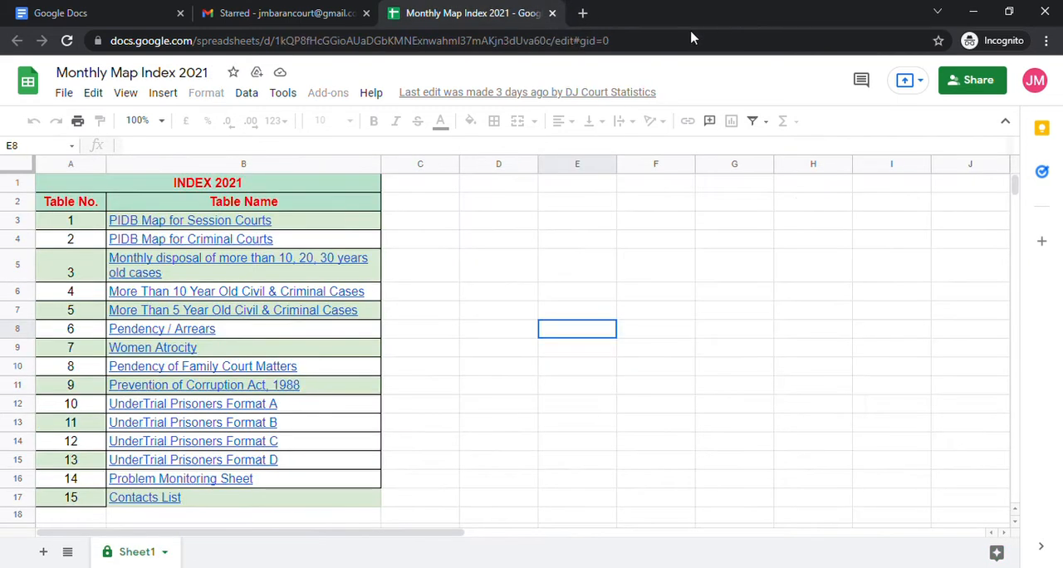
left_click_drag(443, 463, 440, 441)
scroll(428, 374, "down", 2)
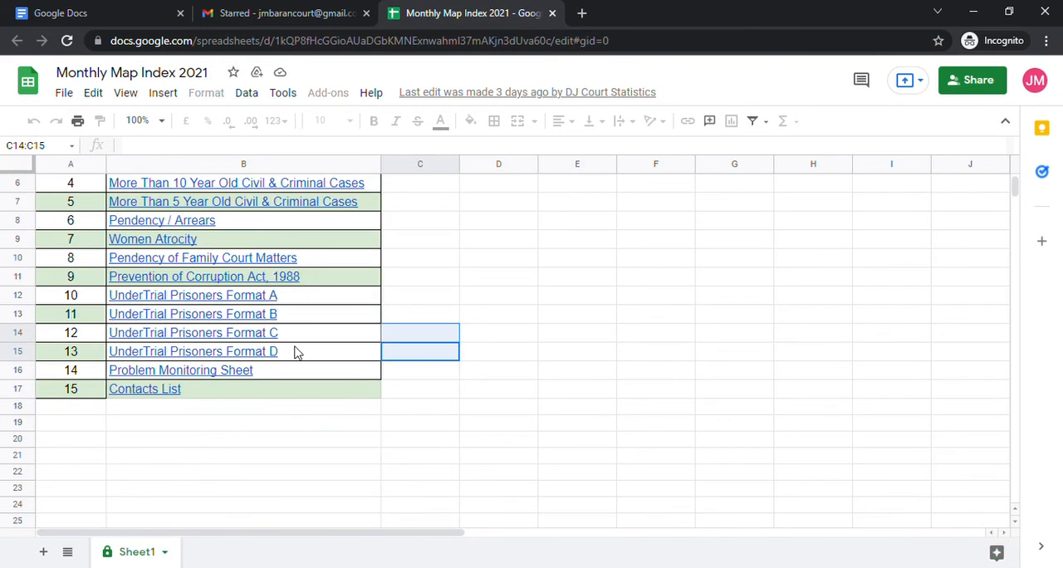
mouse_move(142, 375)
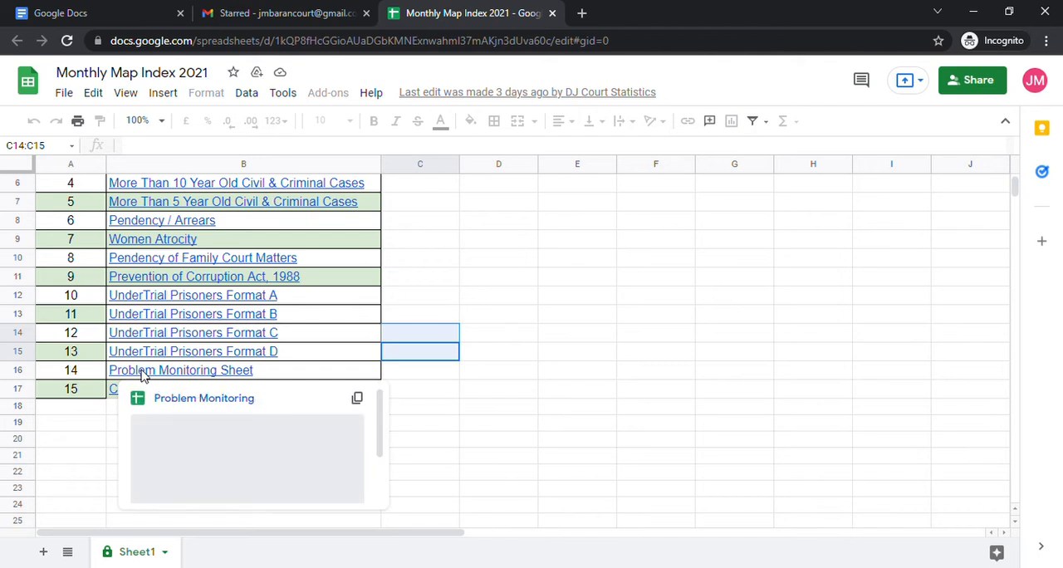
left_click(203, 401)
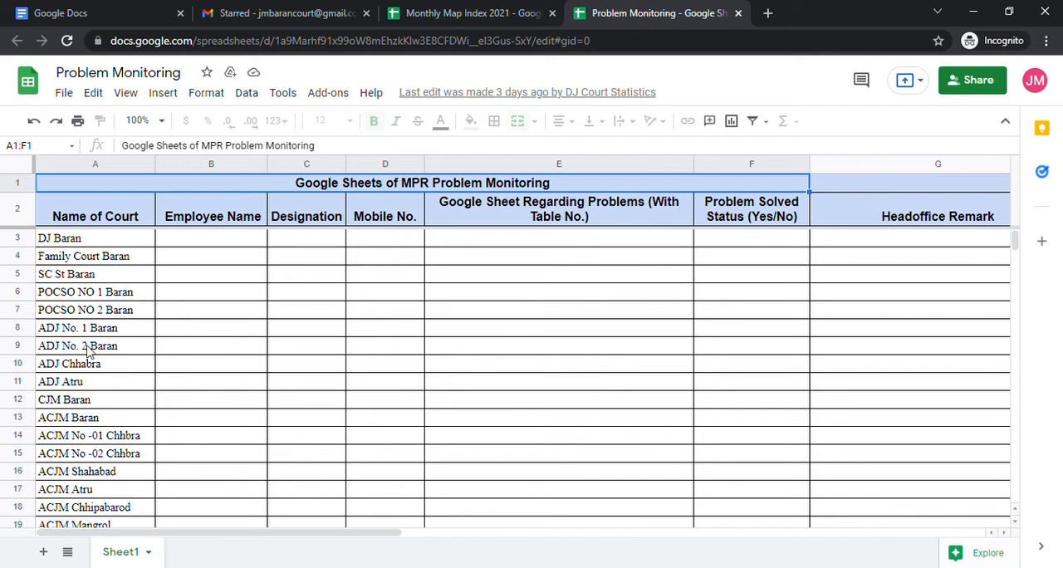
scroll(92, 498, "down", 5)
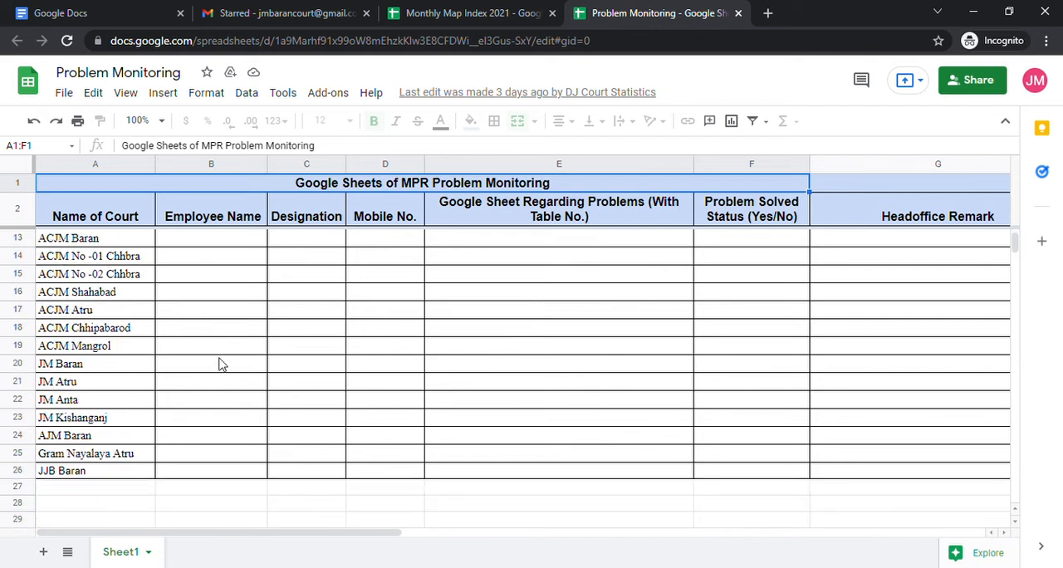
left_click(221, 368)
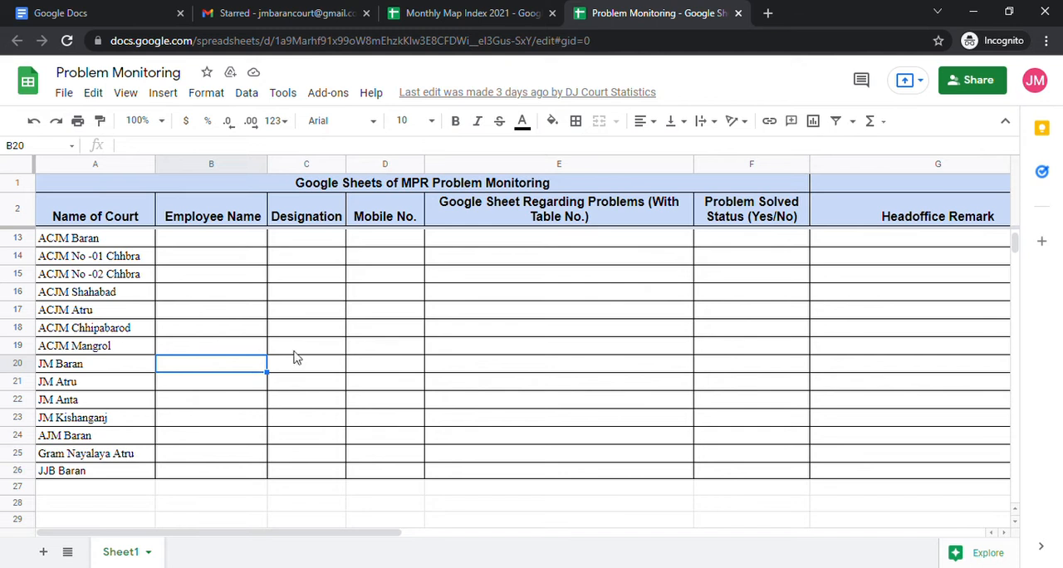
left_click(315, 365)
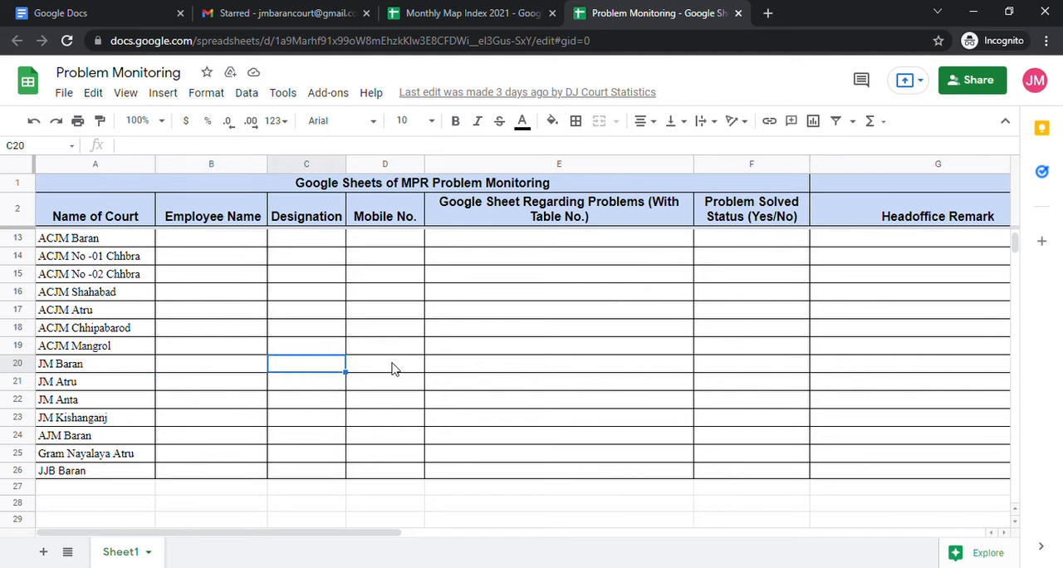
double_click(503, 366)
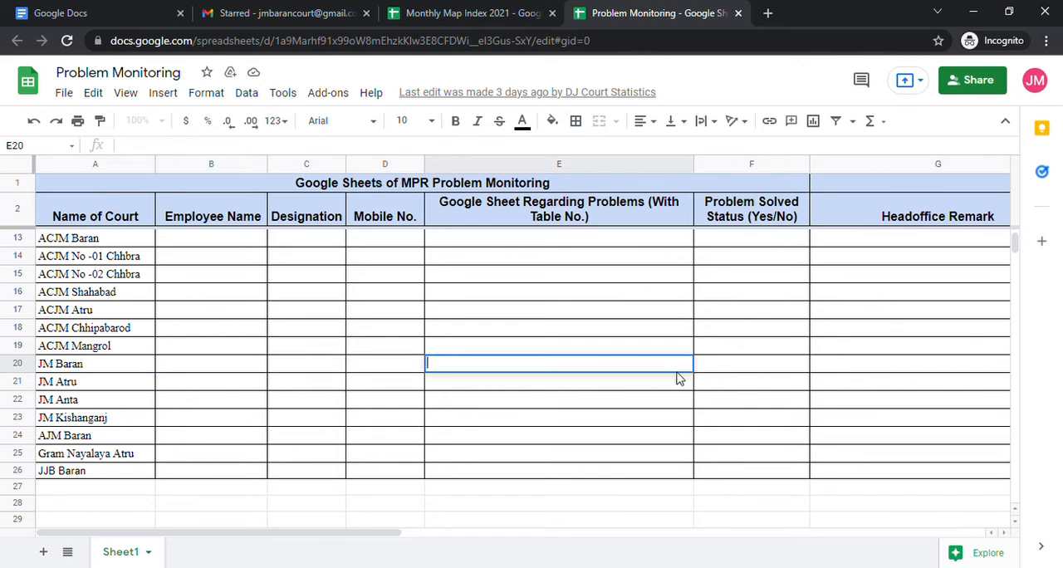
type("I dont have access to")
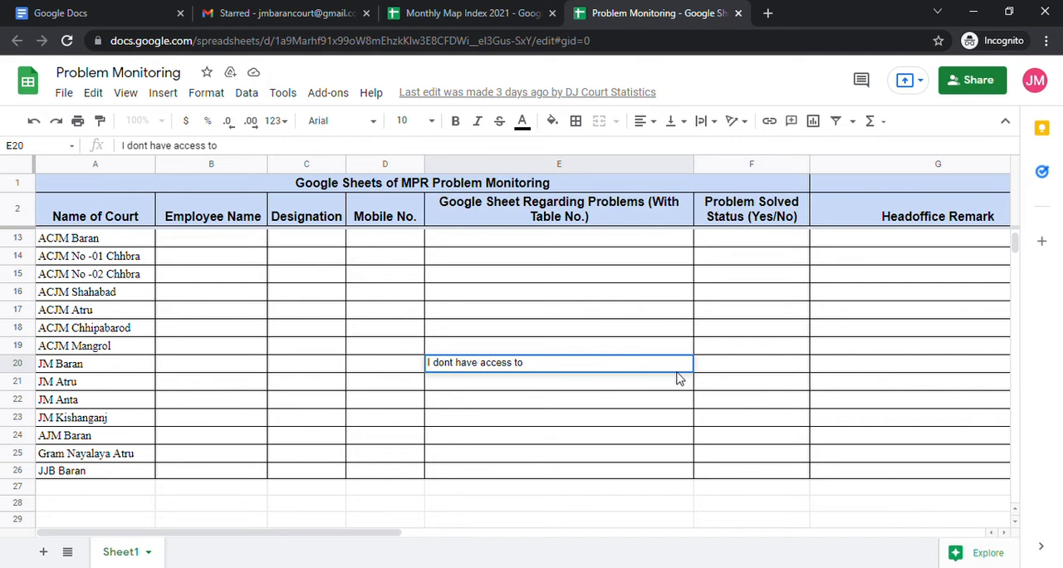
type(" Table NO. 8")
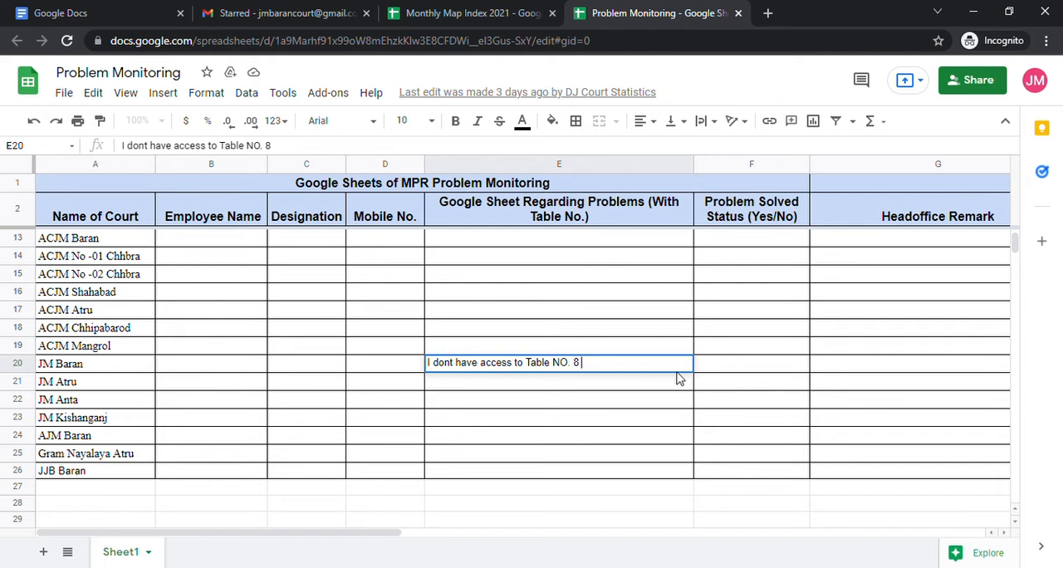
key("BackSpace")
key("BackSpace")
key("BackSpace")
key("BackSpace")
key("BackSpace")
key("BackSpace")
key("BackSpace")
key("BackSpace")
key("BackSpace")
key("BackSpace")
key("BackSpace")
key("BackSpace")
key("BackSpace")
key("BackSpace")
key("BackSpace")
key("BackSpace")
key("BackSpace")
key("BackSpace")
key("BackSpace")
key("BackSpace")
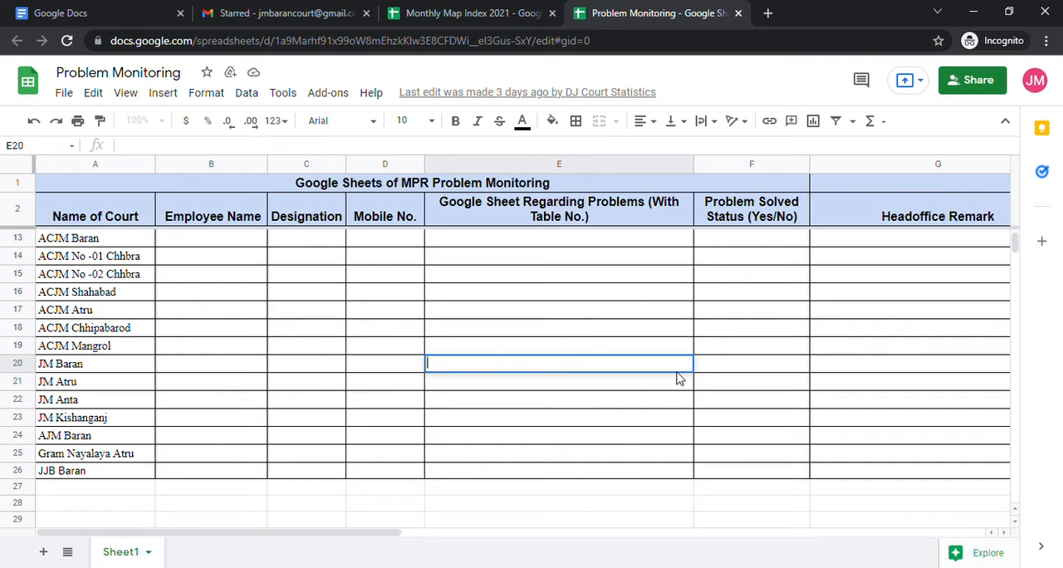
left_click(739, 370)
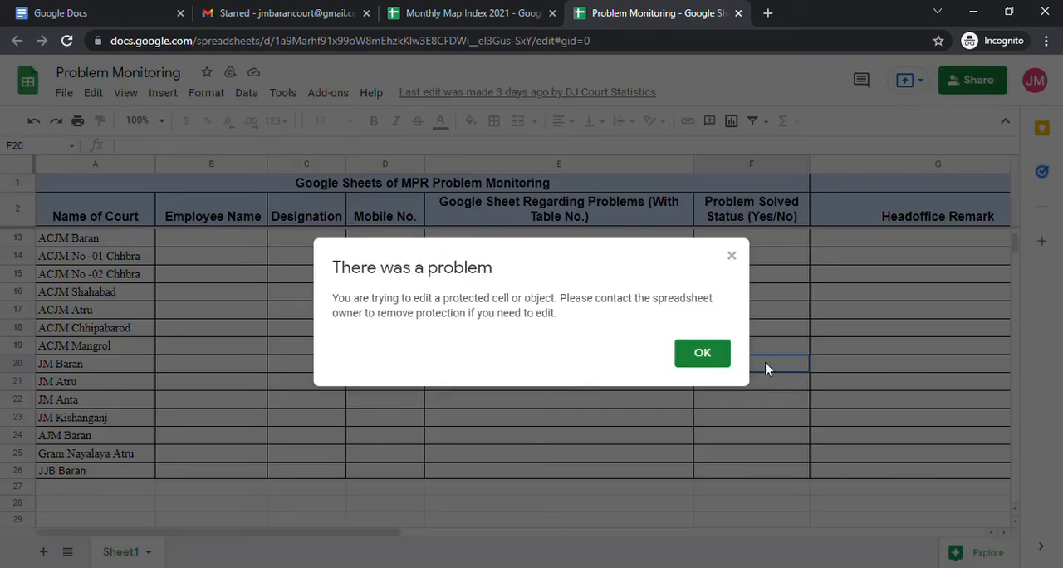
left_click(697, 354)
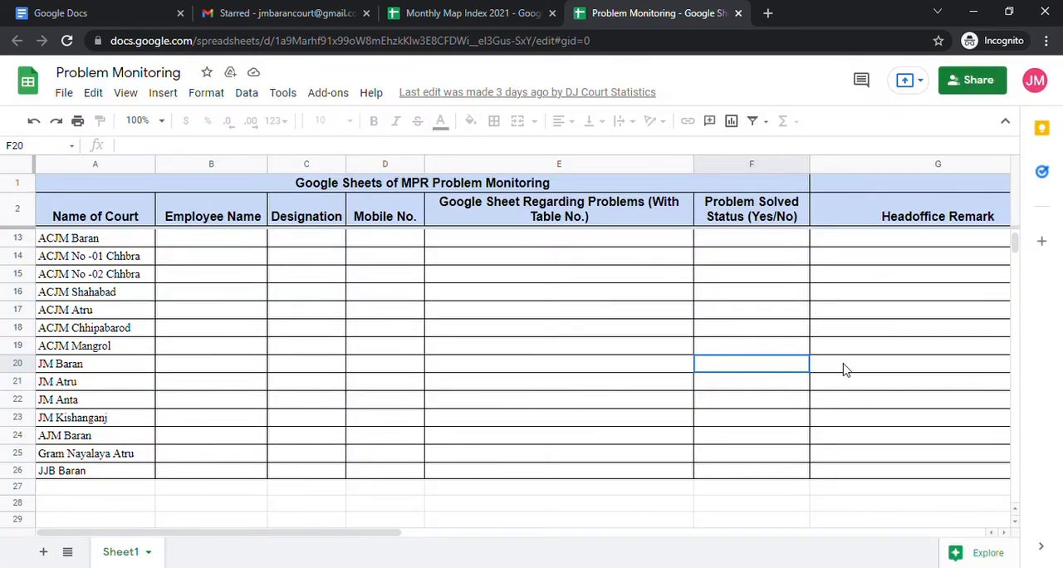
left_click(873, 370)
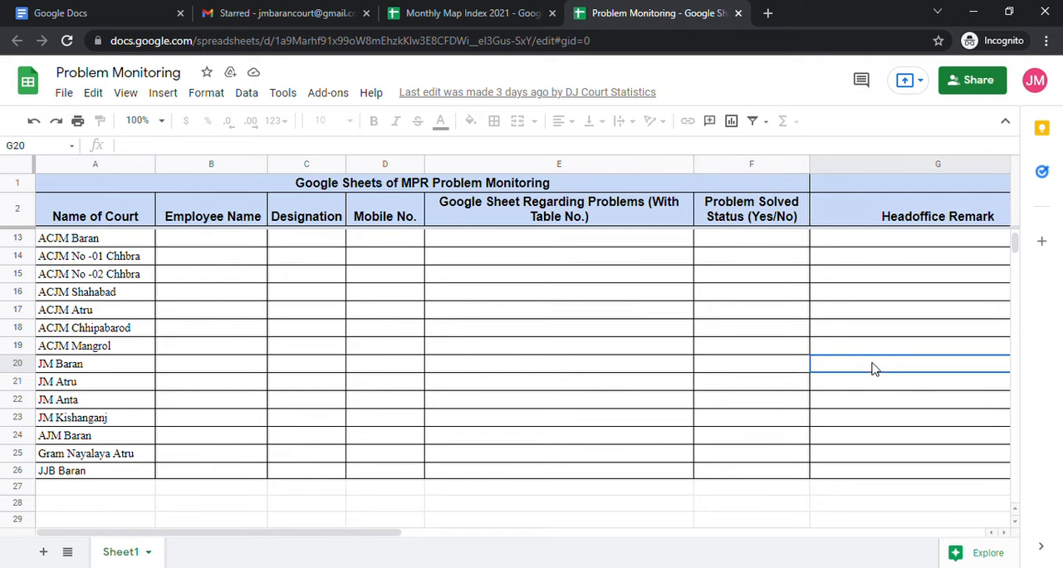
left_click(571, 366)
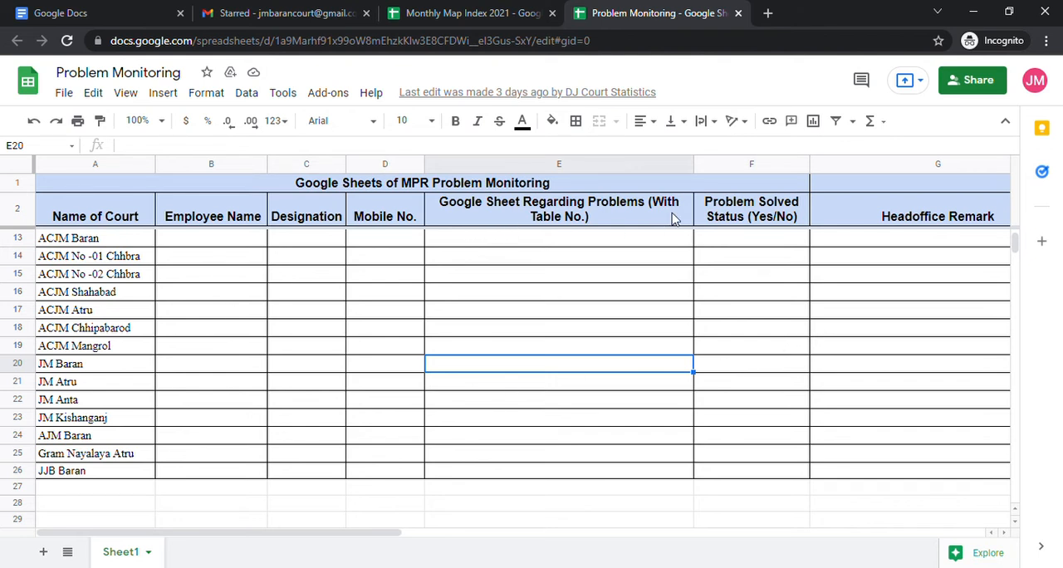
Return to the Monthly Map Index and open the Contacts List spreadsheet in table 15.
left_click(491, 13)
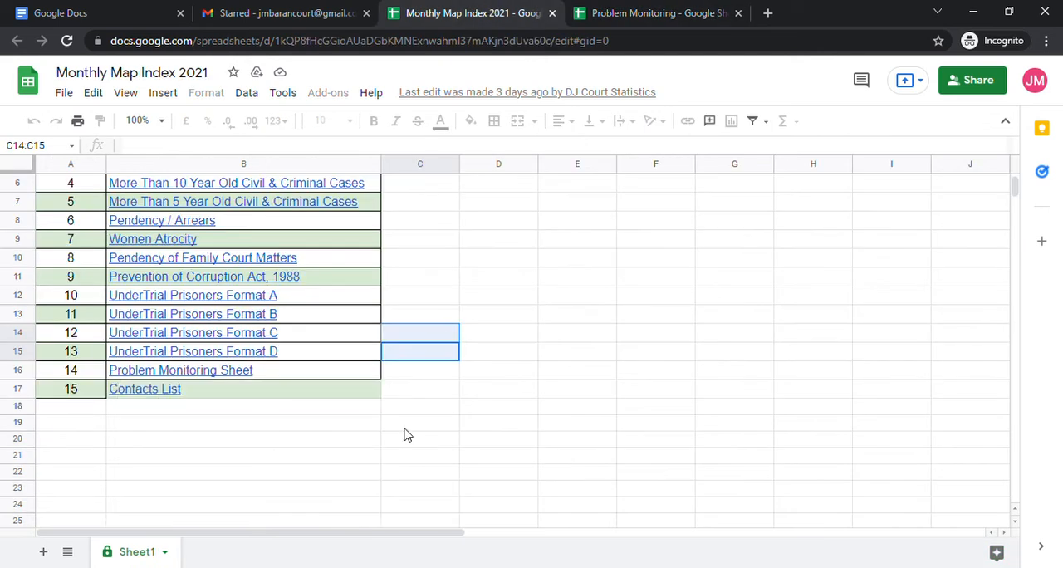
left_click(151, 392)
left_click(185, 417)
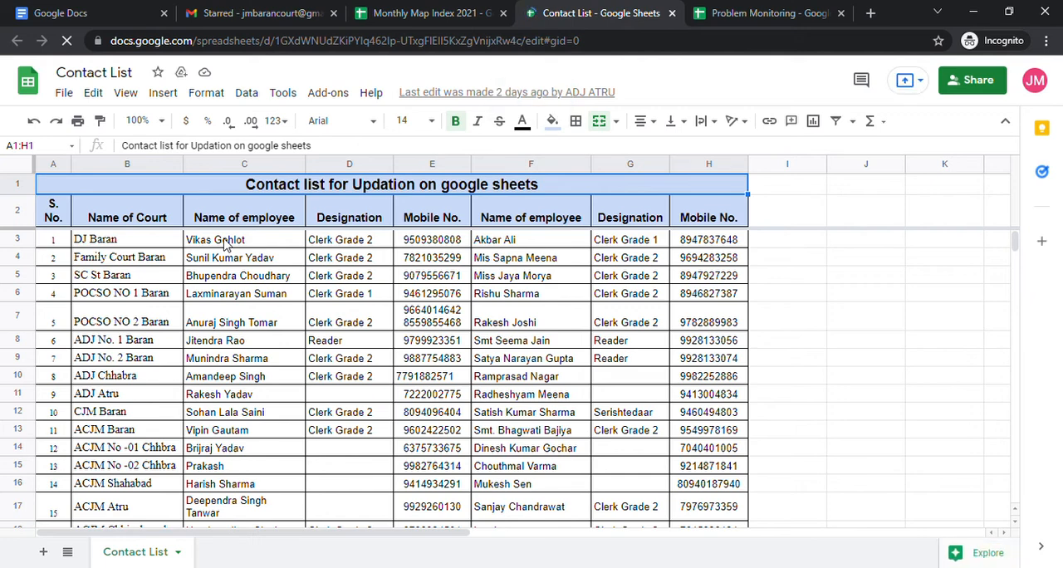
Examine the employee name, designation and mobile number entries for the DJ Baran, Family Court Baran and ACJM Chhipabarod courts.
left_click(224, 242)
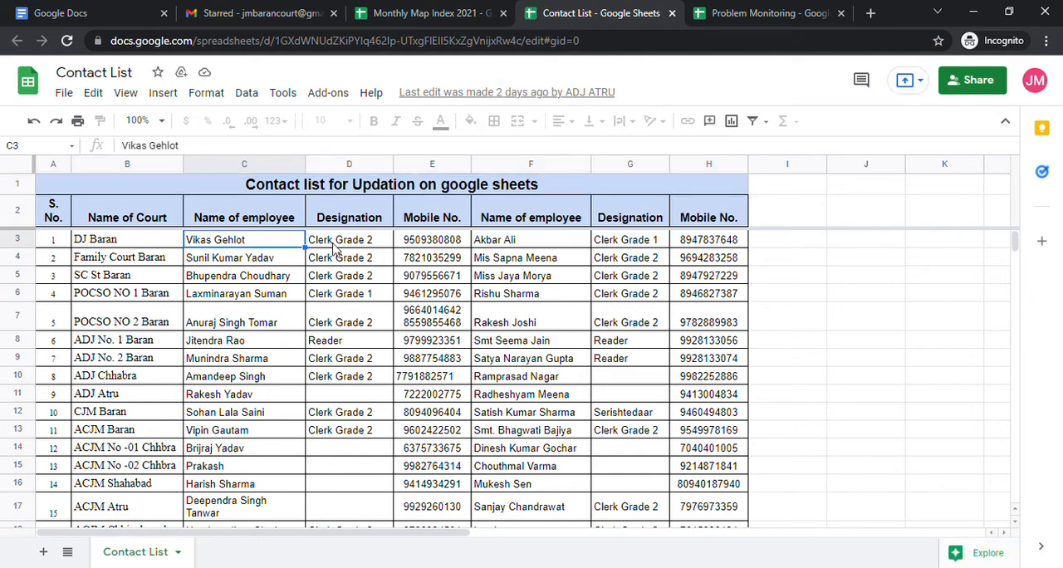
left_click(334, 244)
left_click(437, 258)
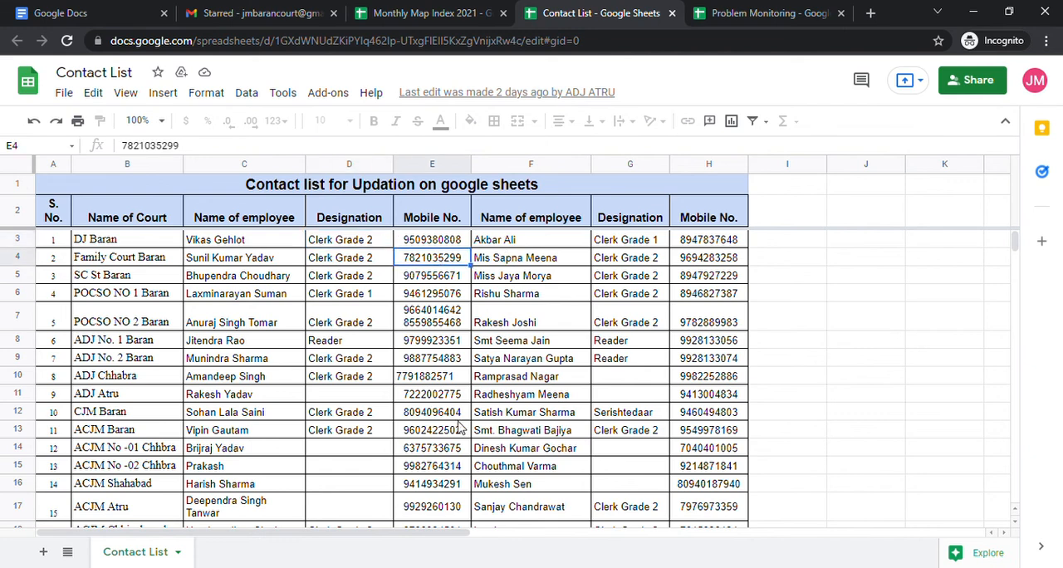
scroll(461, 420, "down", 5)
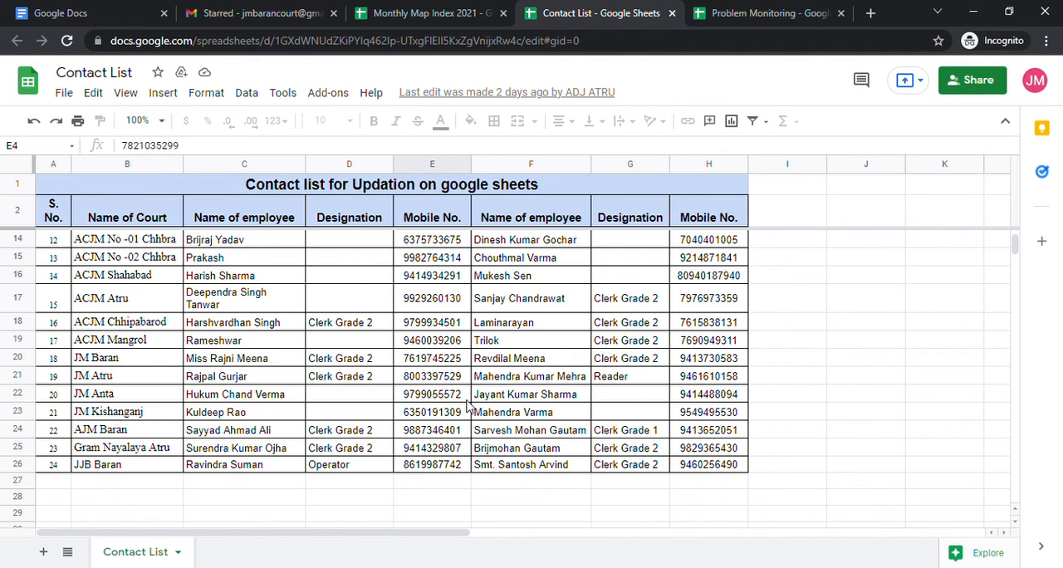
left_click(274, 330)
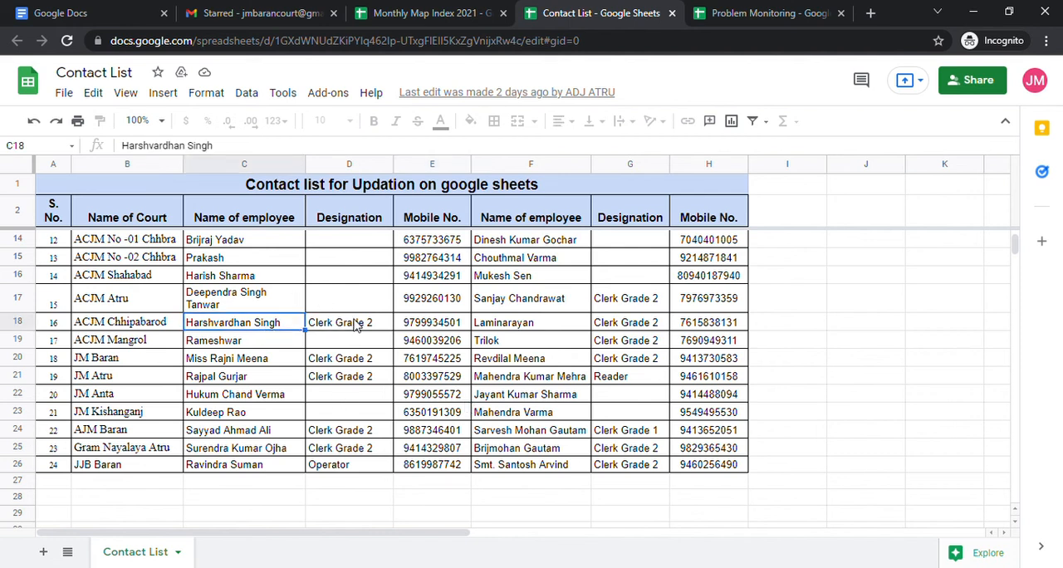
left_click(436, 327)
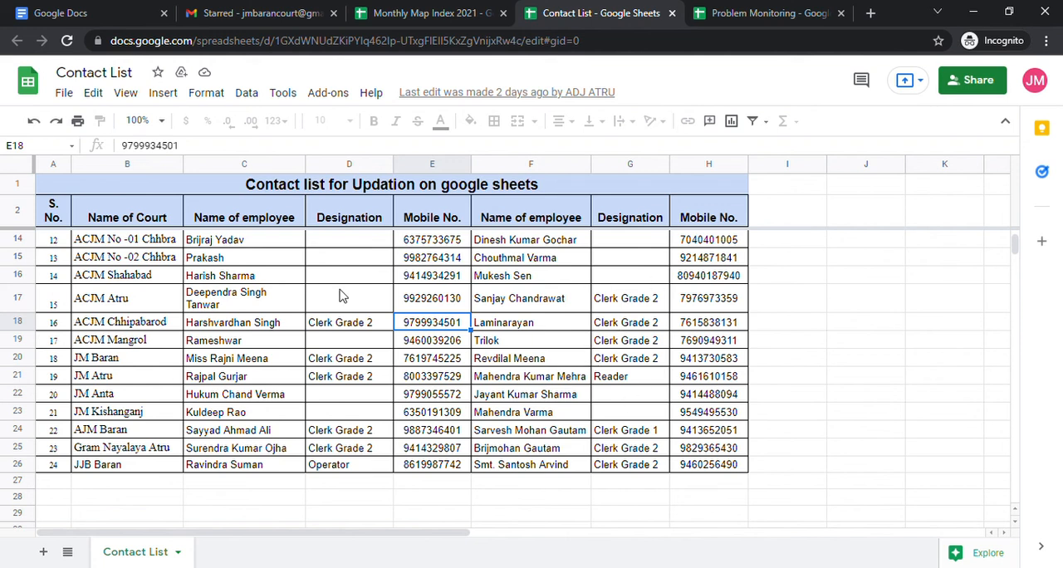
Try to edit the first employee's name in the ACJM Atru row of the contact list.
double_click(259, 298)
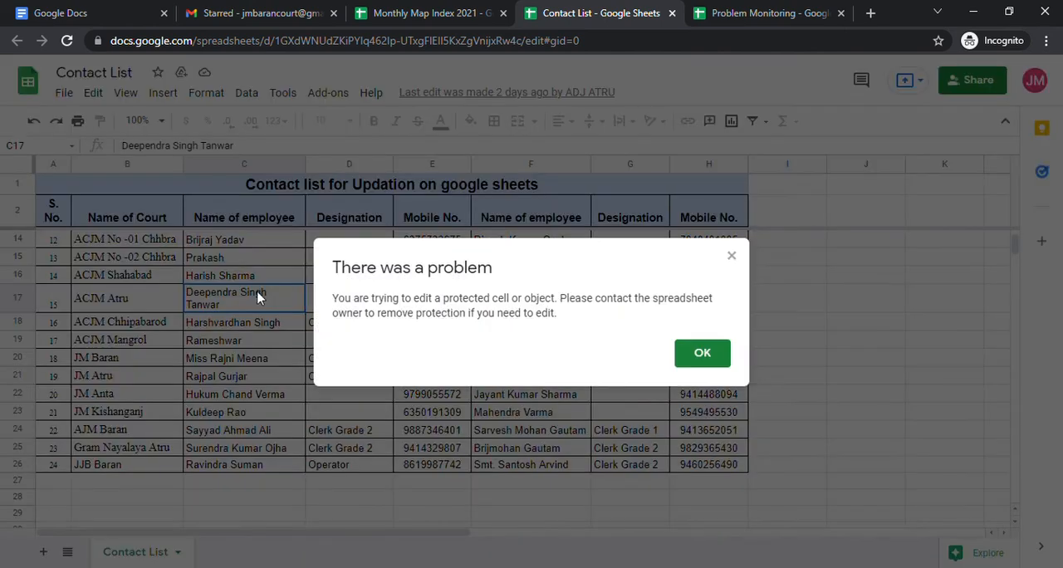
left_click(692, 357)
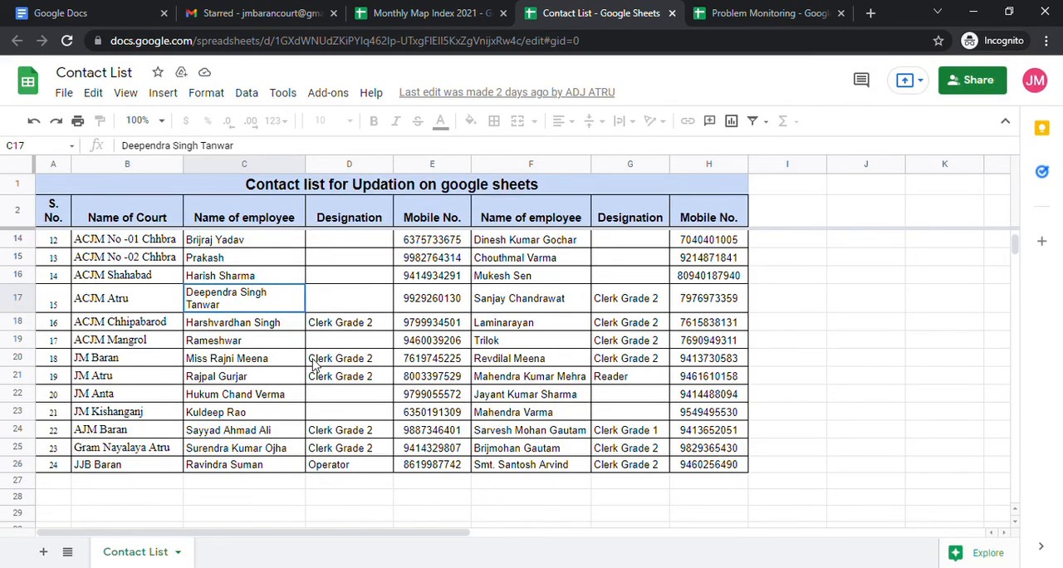
scroll(454, 280, "up", 5)
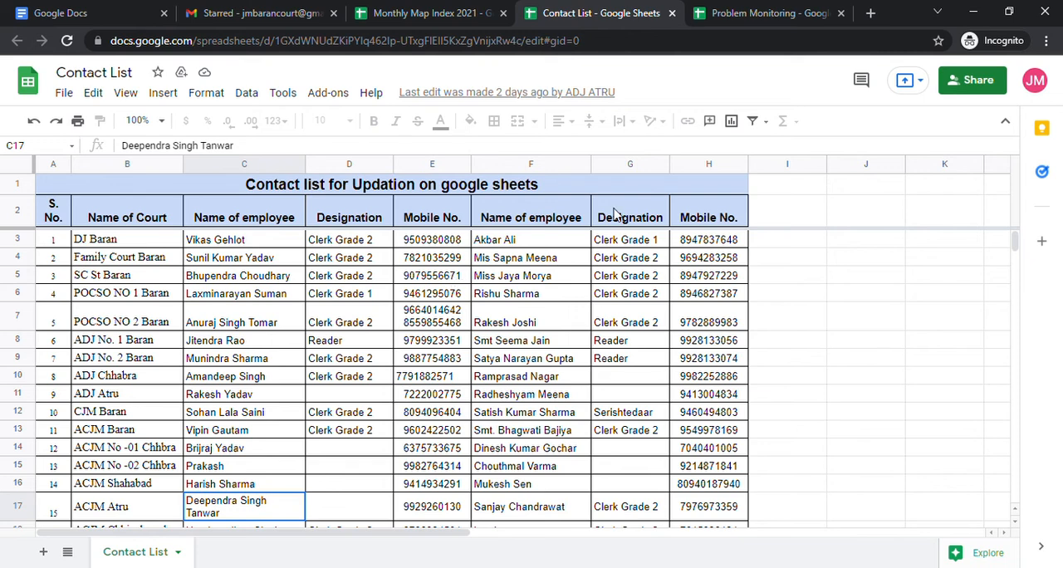
Close the Contact List and Problem Monitoring spreadsheets and return to the beginning of the Monthly Map Index.
left_click(672, 13)
left_click(669, 21)
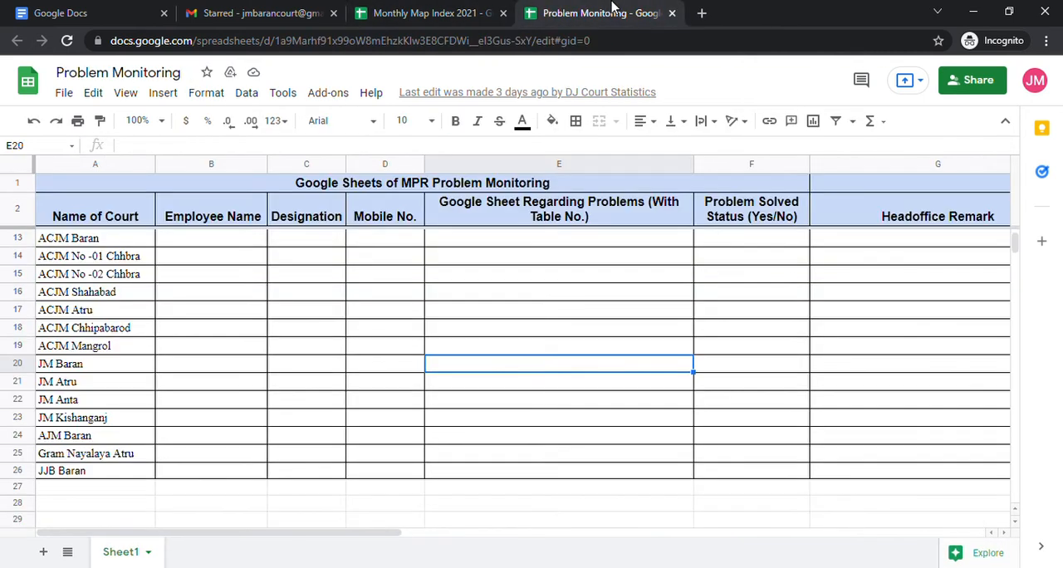
left_click(672, 13)
left_click(565, 368)
scroll(556, 359, "up", 3)
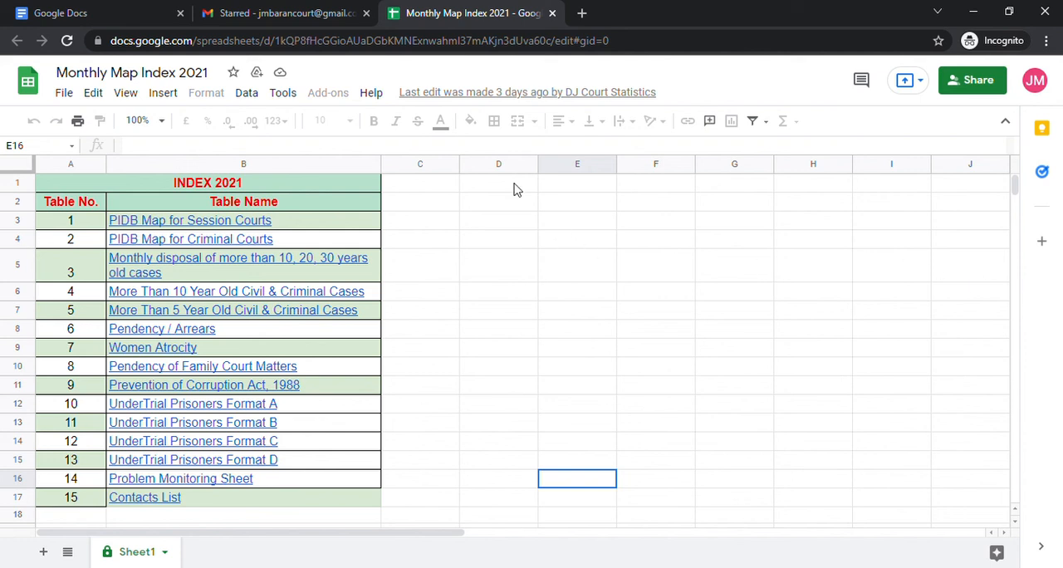
Switch to Gmail and open the Google Sheets home page from the available Google apps.
left_click(286, 16)
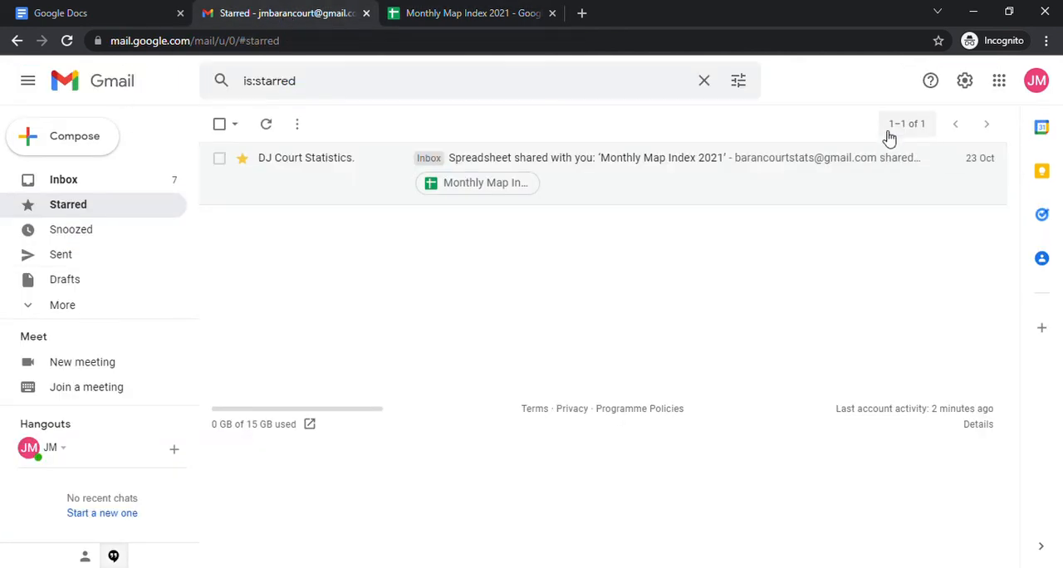
left_click(999, 84)
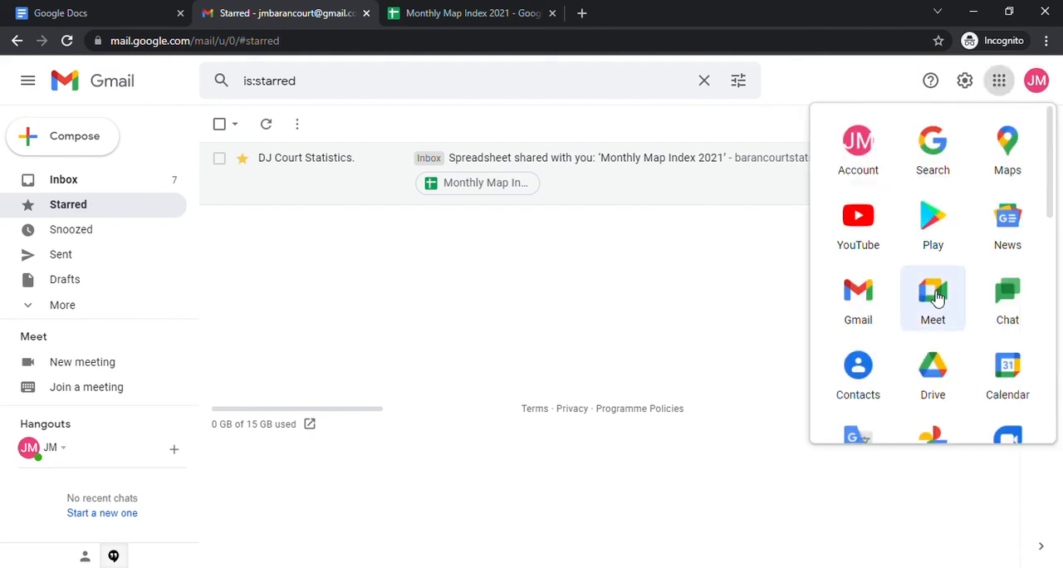
scroll(956, 318, "down", 3)
scroll(955, 318, "up", 3)
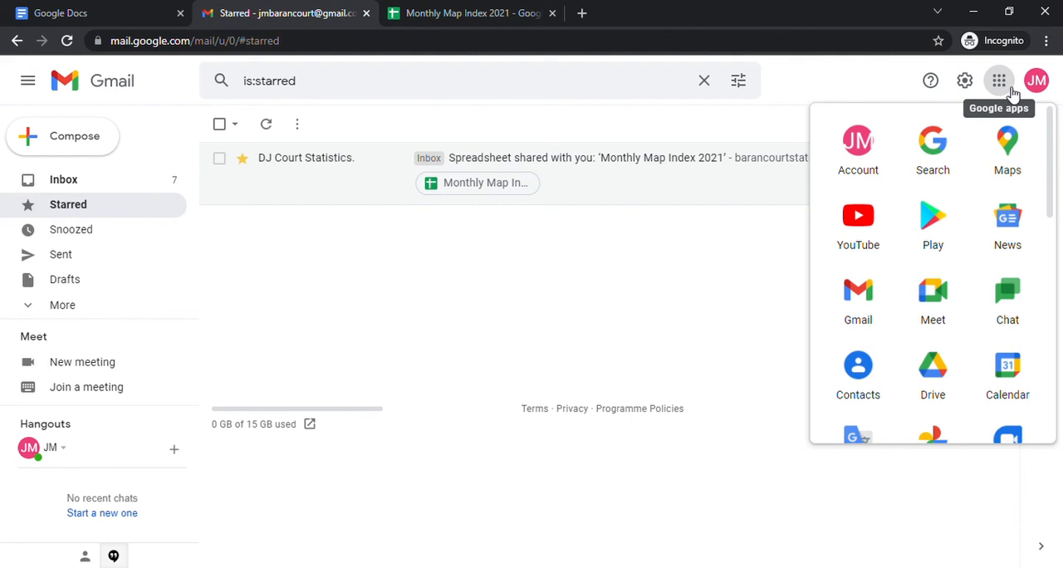
scroll(961, 327, "down", 4)
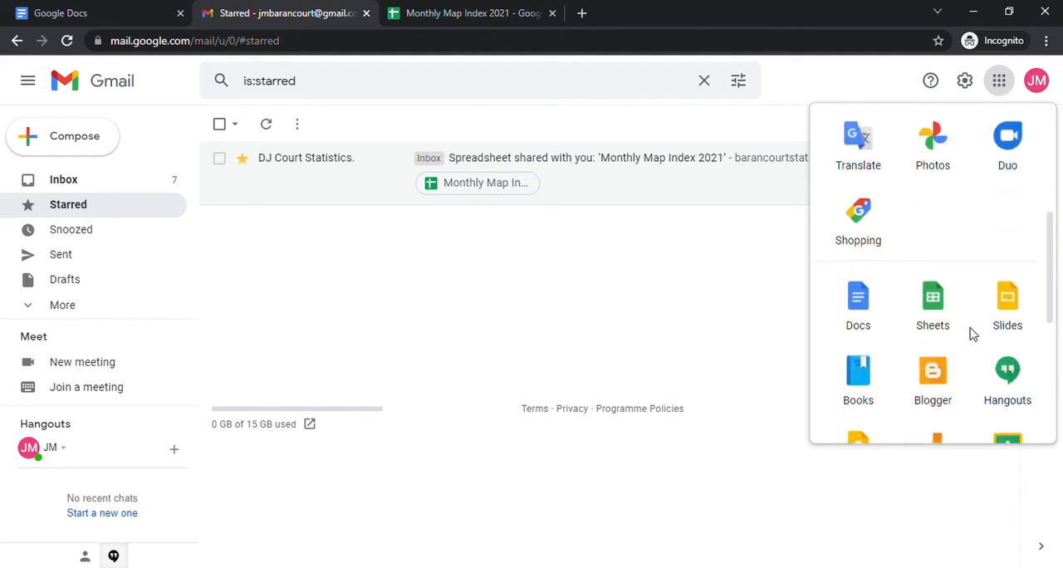
left_click(942, 310)
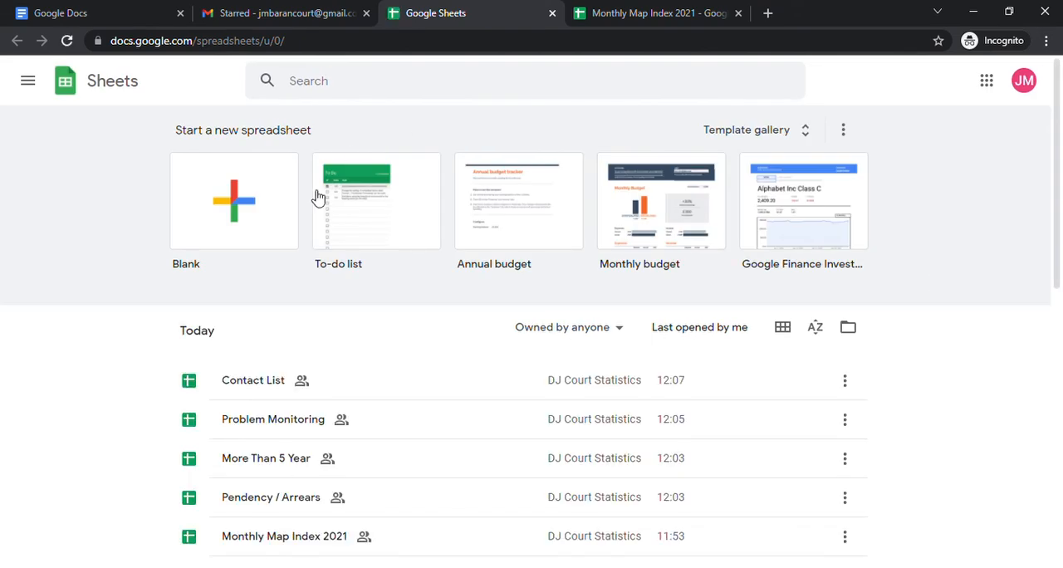
Look through the shared spreadsheets on the Sheets home page, from today's files to the earlier ones.
scroll(455, 369, "down", 3)
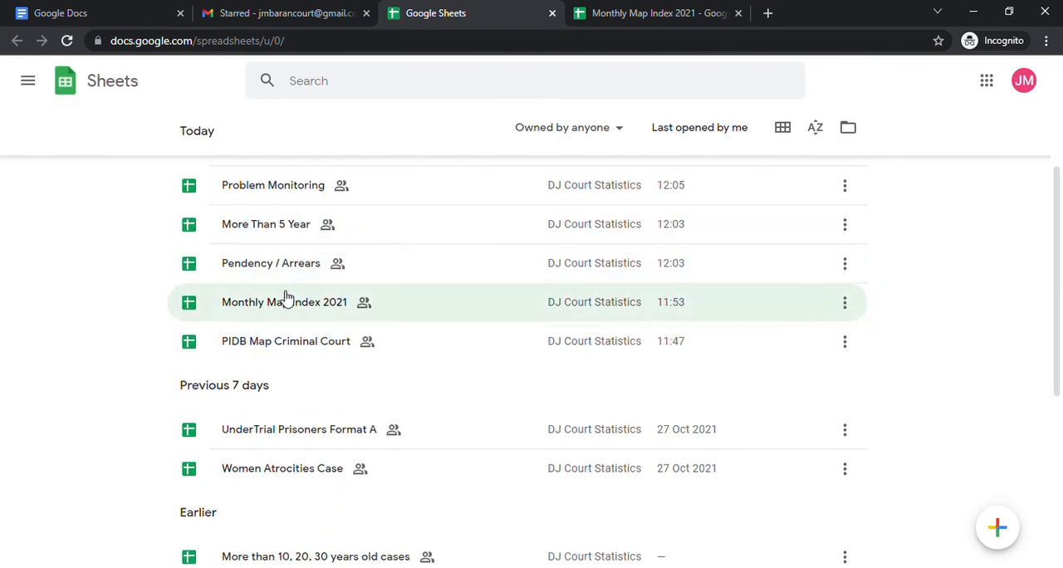
scroll(299, 416, "up", 5)
scroll(332, 382, "down", 8)
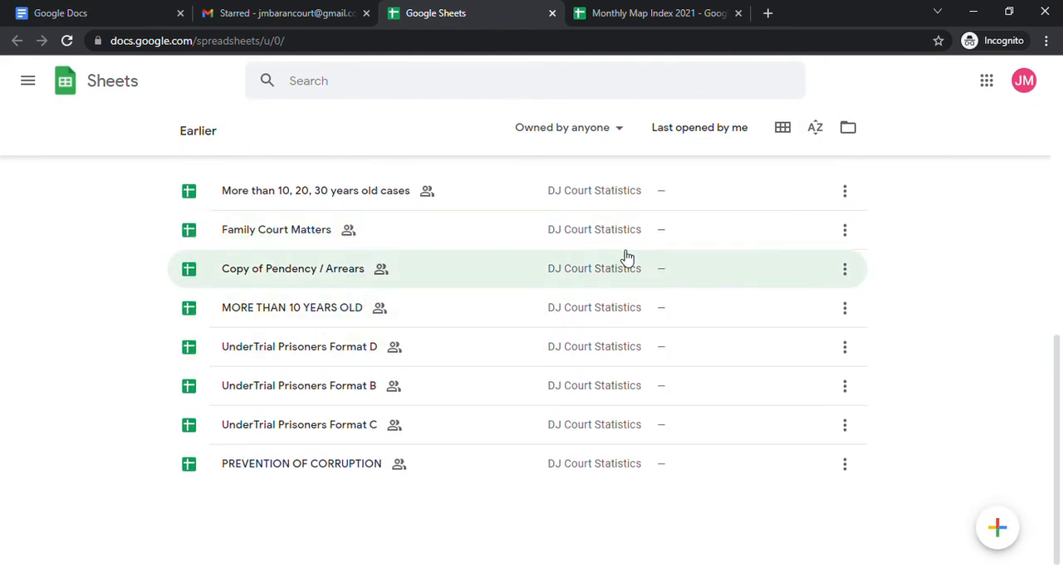
scroll(656, 251, "up", 6)
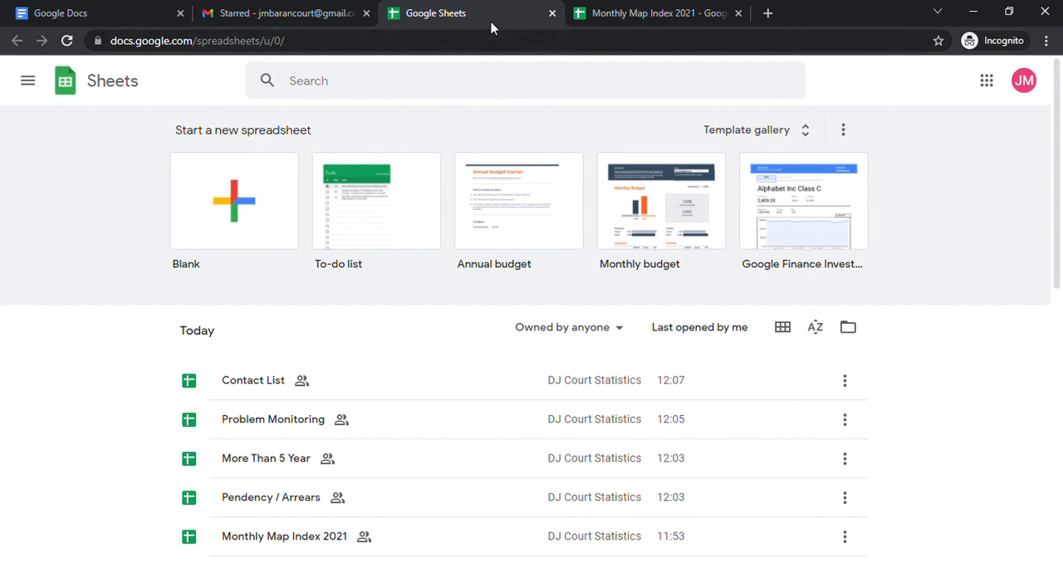
Compare the Sheets home page with the Monthly Map Index 2021, and close the index spreadsheet.
left_click(631, 10)
left_click(486, 10)
left_click(657, 10)
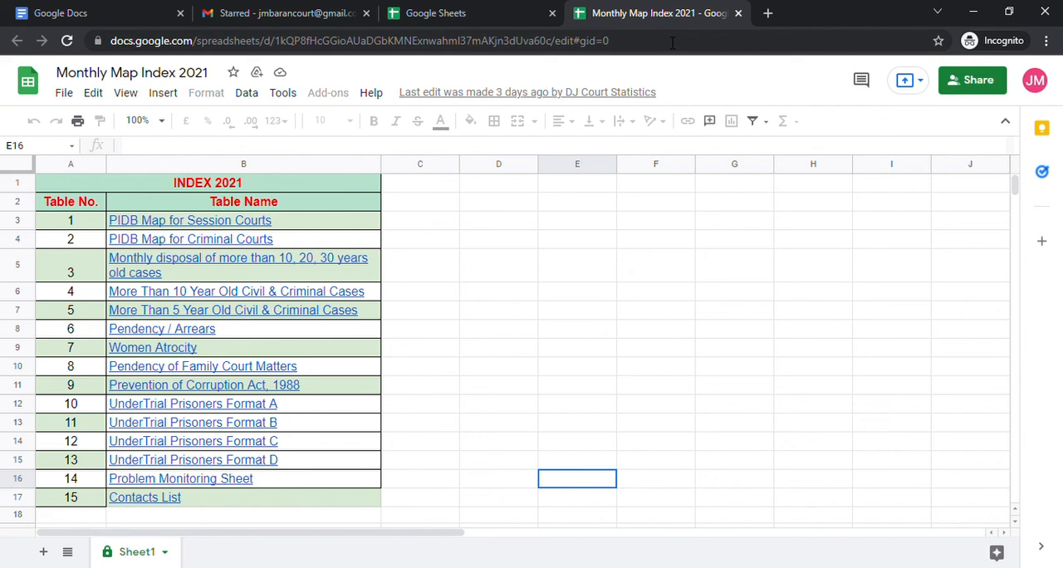
left_click(508, 18)
left_click(618, 11)
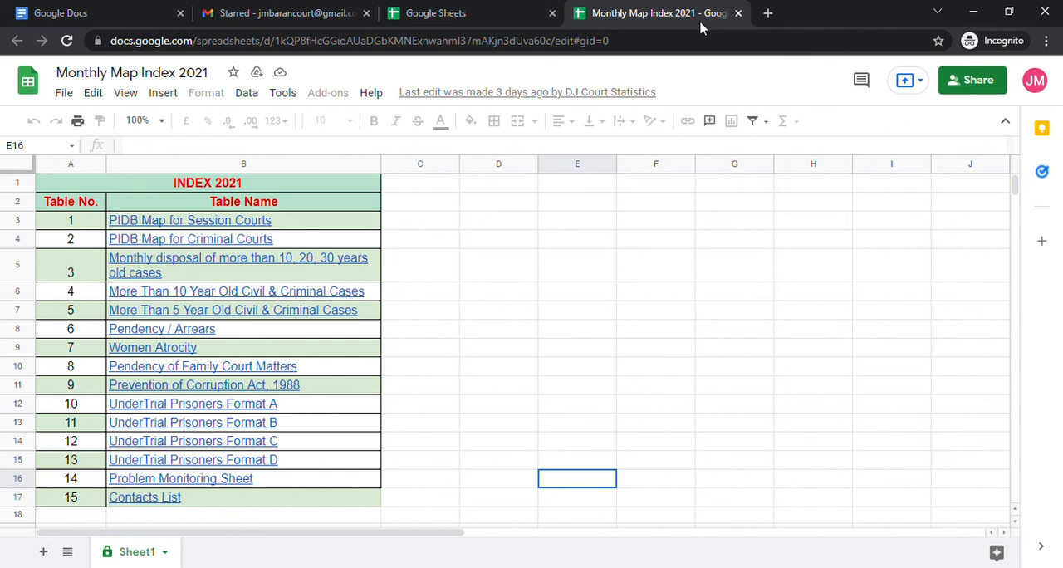
left_click(737, 13)
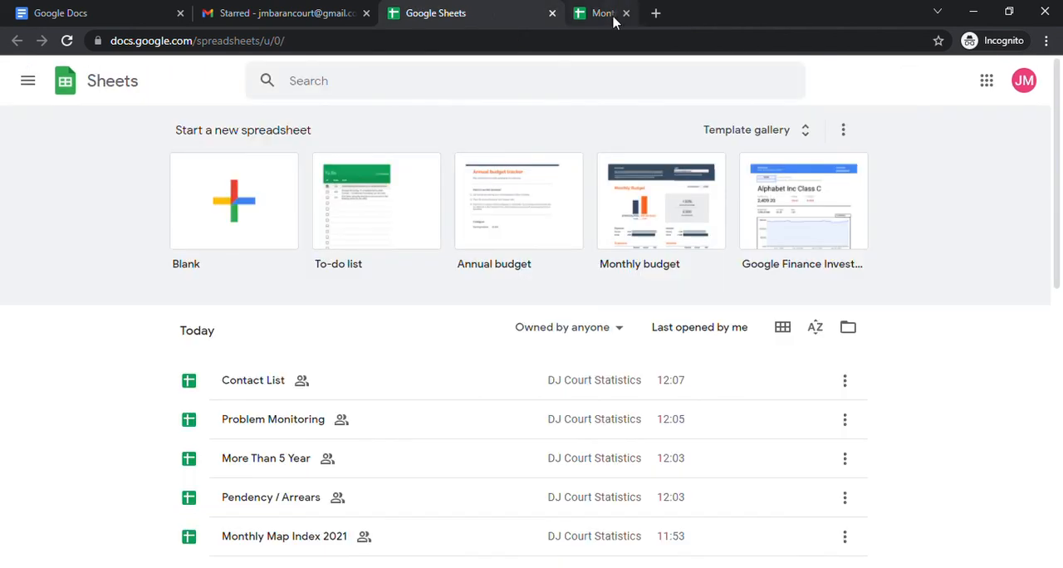